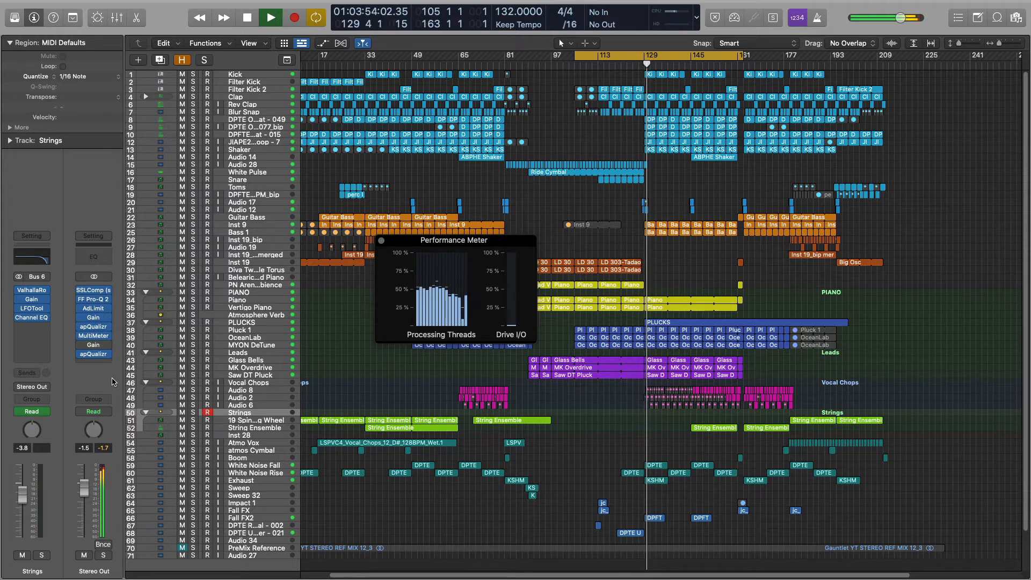
- Stop playback and close the Performance Meter
{"action": "mouse_move", "coordinate": [81, 353]}
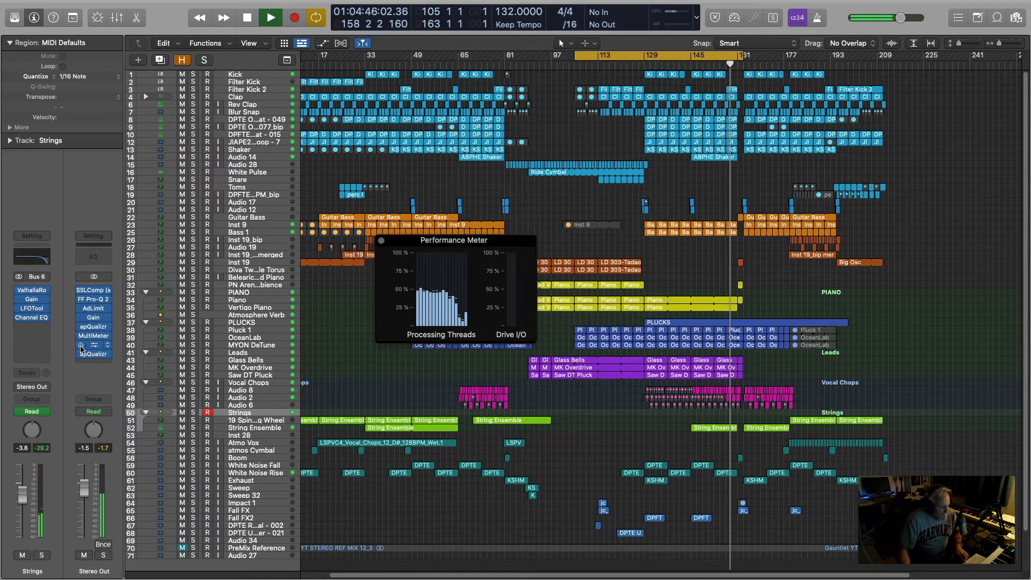
{"action": "key", "text": "space"}
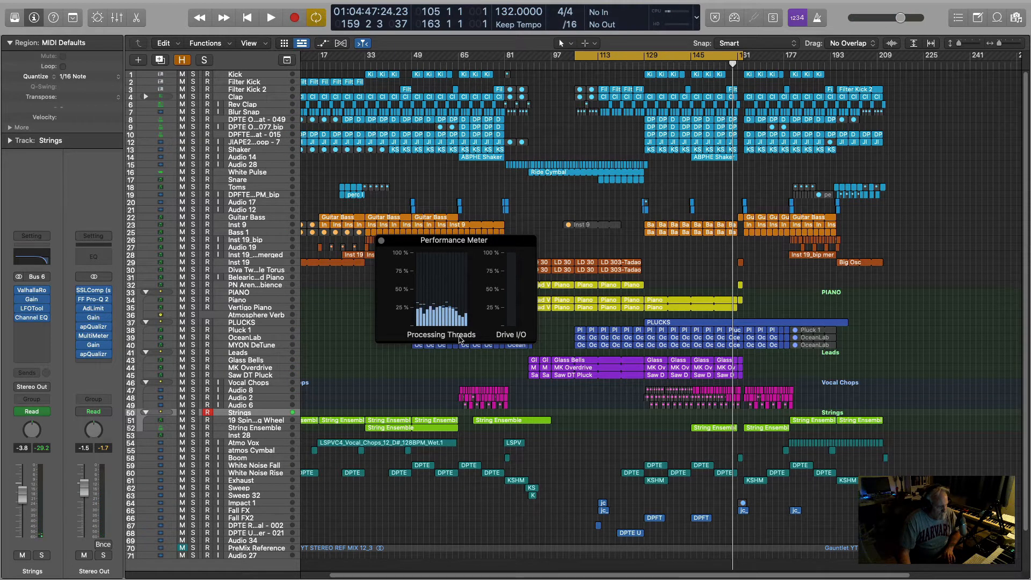
{"action": "left_click", "coordinate": [381, 242]}
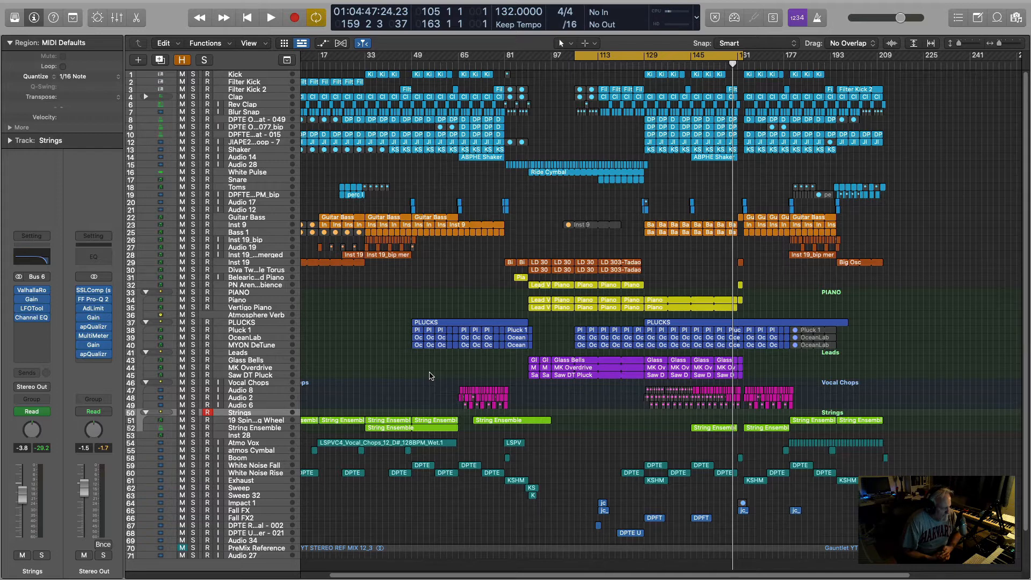
- Turn off cycle mode and return the playhead to the start of the project at bar 1
{"action": "scroll", "coordinate": [417, 491], "scroll_direction": "left", "scroll_amount": 2}
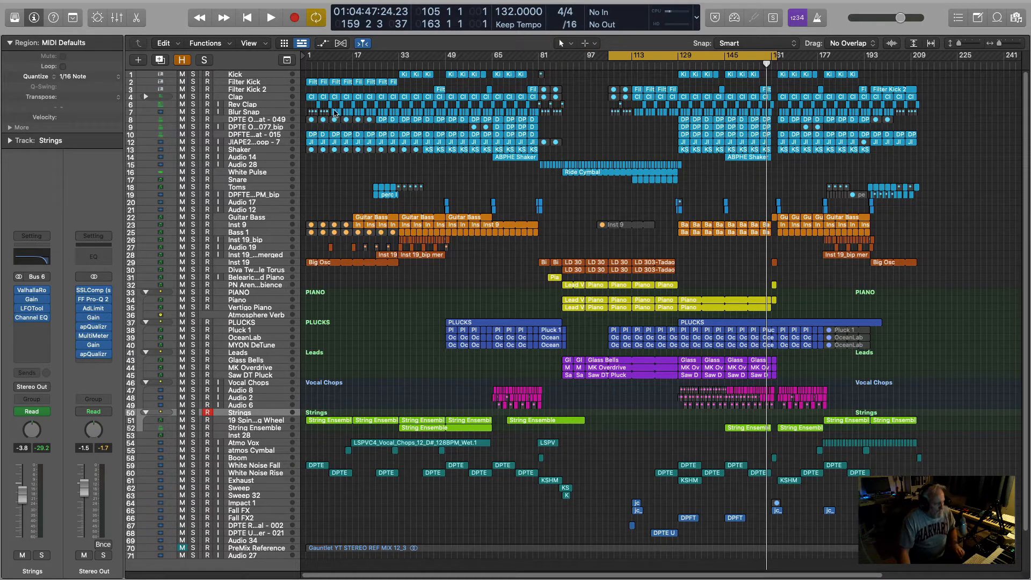
{"action": "left_click", "coordinate": [656, 58]}
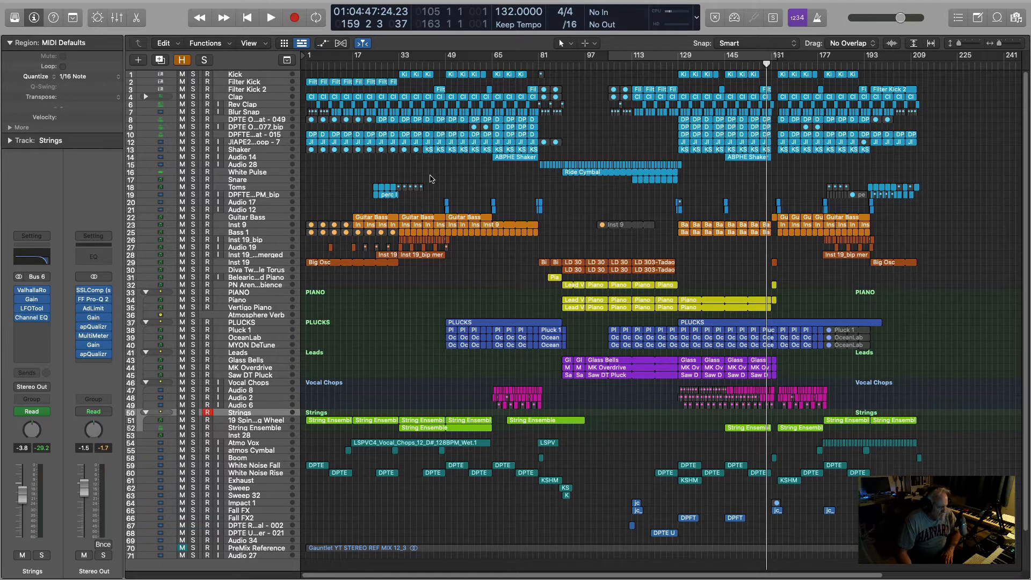
{"action": "left_click", "coordinate": [314, 63]}
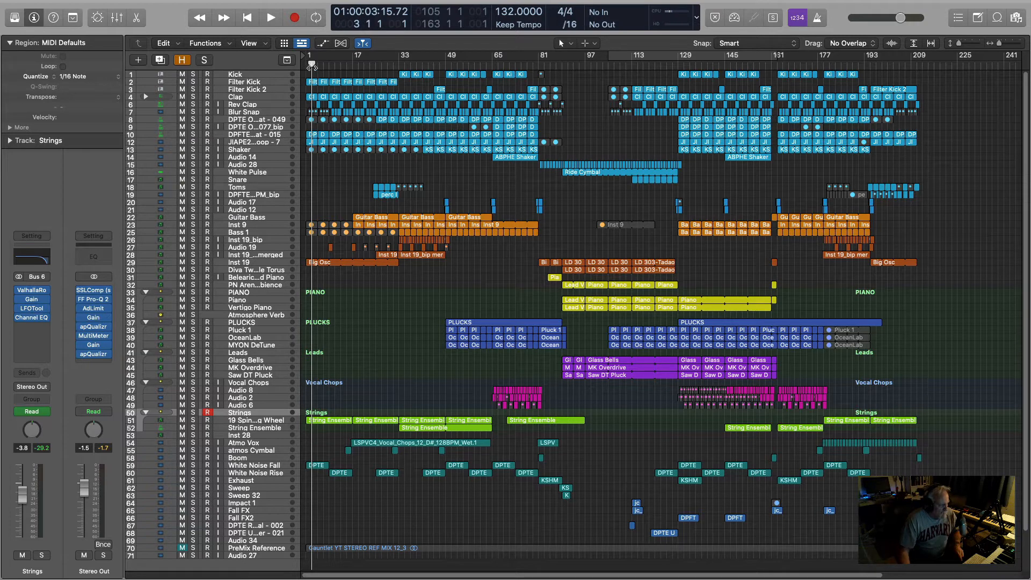
{"action": "left_click_drag", "start_coordinate": [311, 63], "coordinate": [306, 63]}
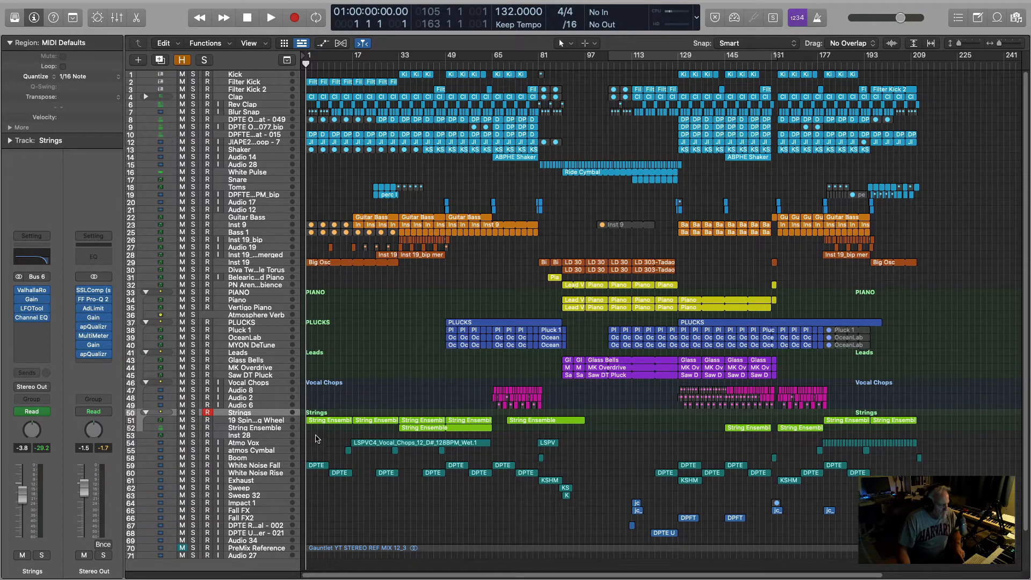
- Solo the PreMix Reference track and play its opening from bar 1
{"action": "left_click", "coordinate": [193, 548]}
{"action": "key", "text": "space"}
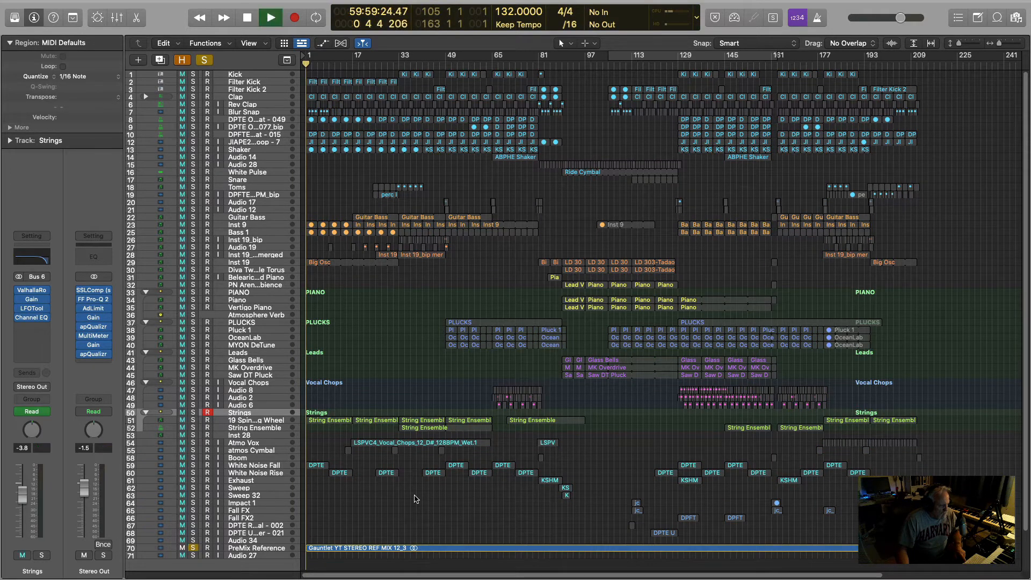
{"action": "key", "text": "space"}
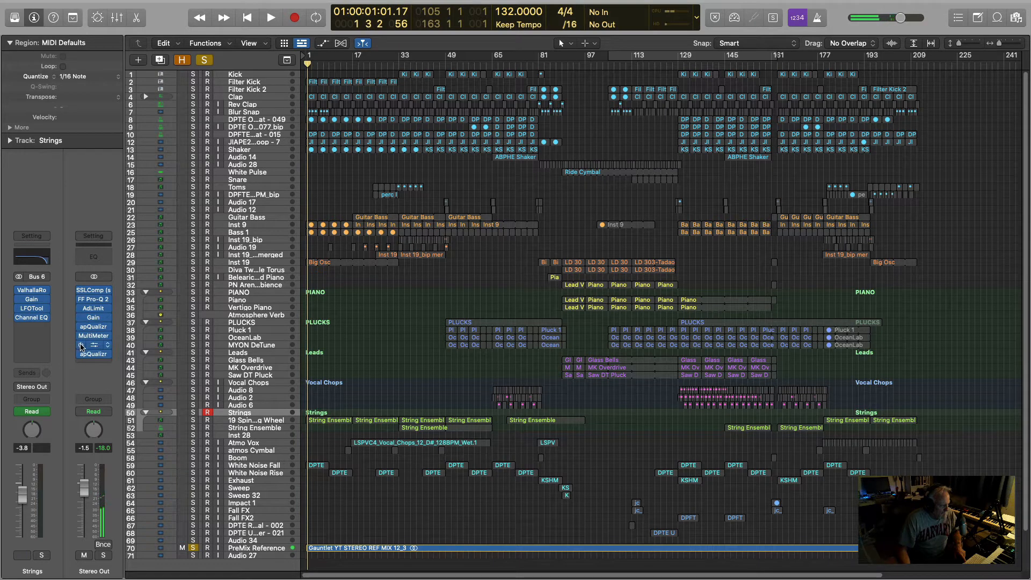
{"action": "key", "text": "Return"}
{"action": "key", "text": "space"}
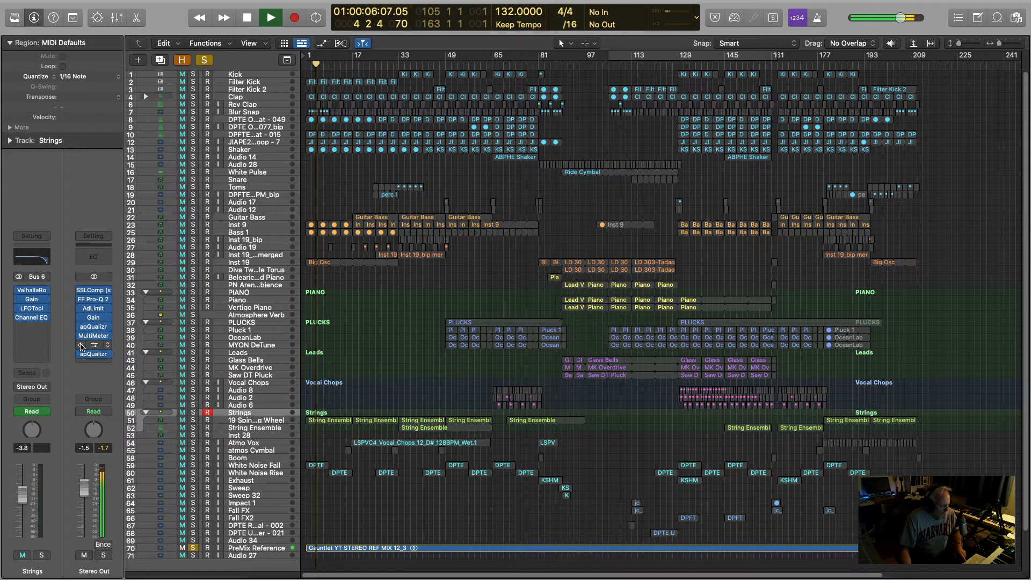
{"action": "key", "text": "space"}
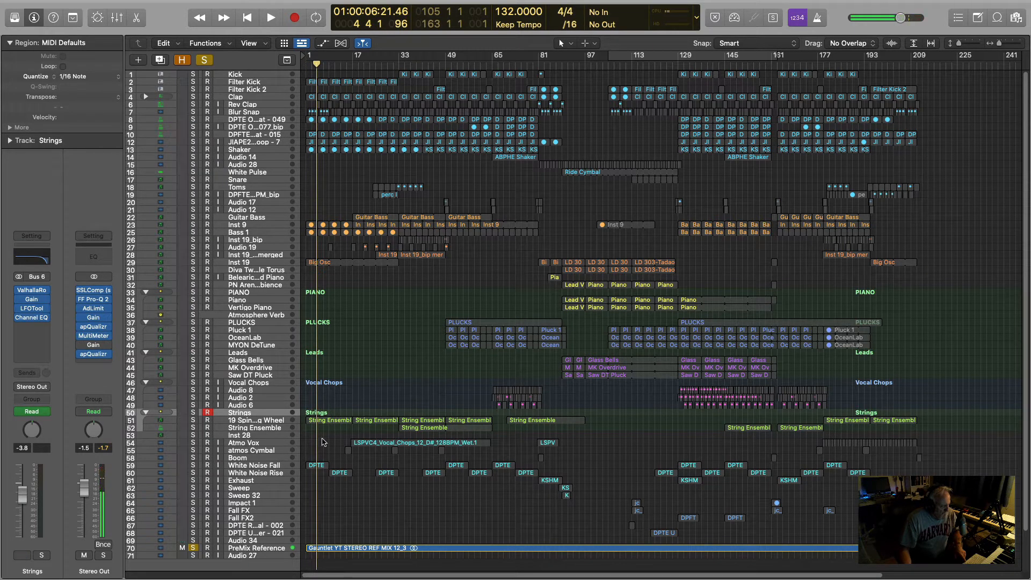
- Play from bar 17 with Atmo Vox briefly soloed alongside the PreMix Reference track, and stop playback
{"action": "left_click", "coordinate": [354, 64]}
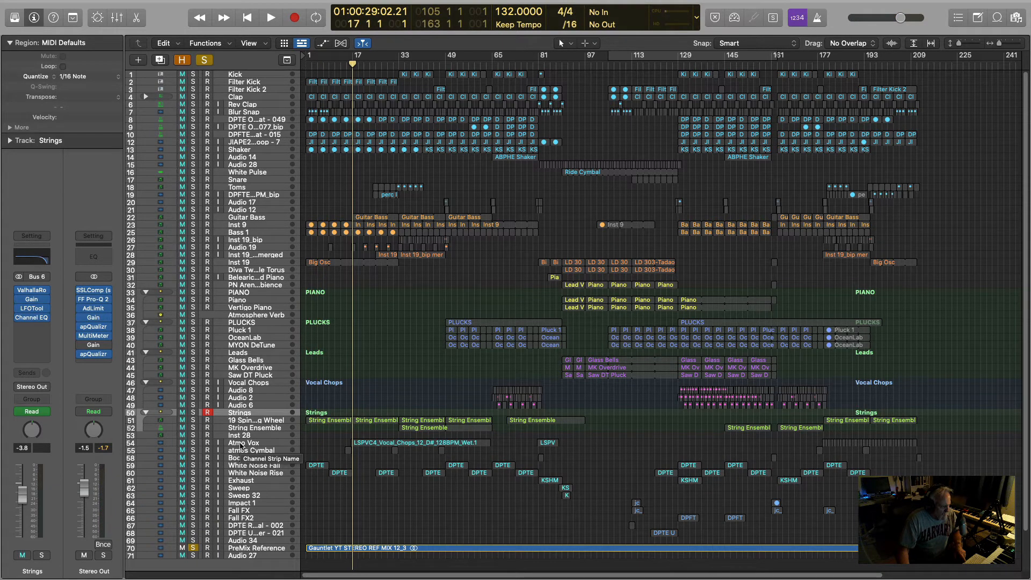
{"action": "left_click", "coordinate": [193, 443]}
{"action": "key", "text": "space"}
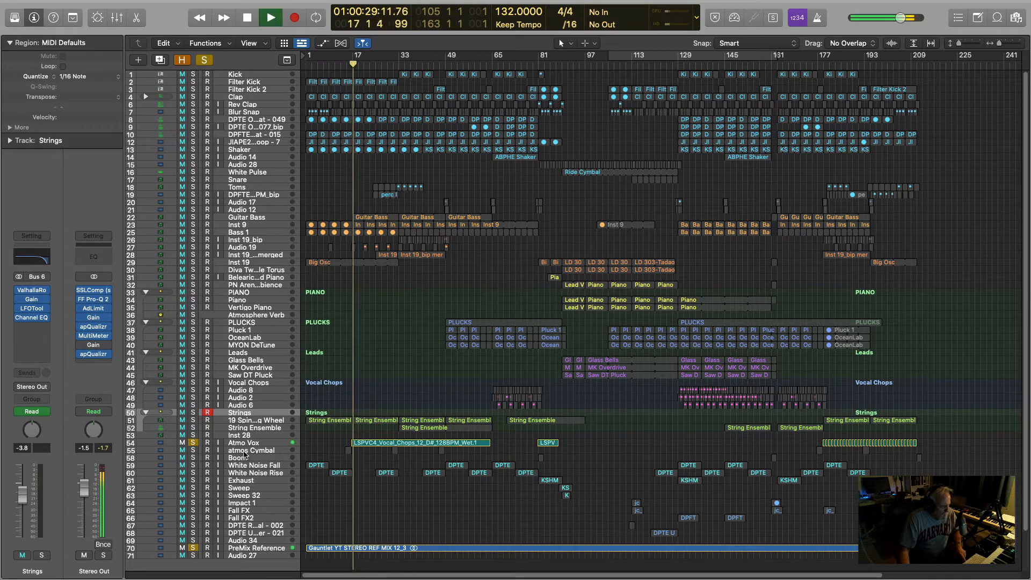
{"action": "left_click", "coordinate": [193, 444]}
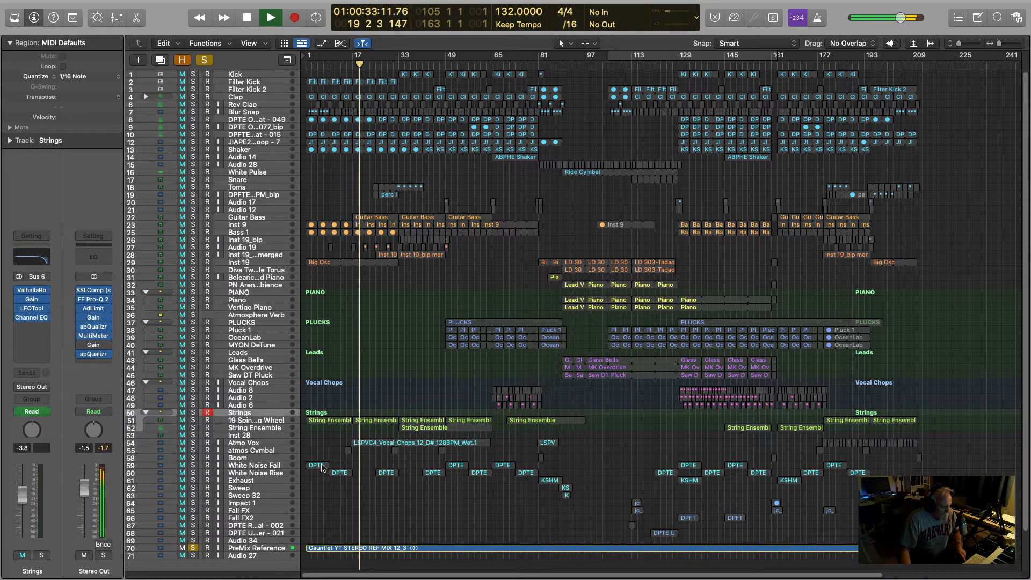
{"action": "key", "text": "space"}
- Audition Atmo Vox soloed on its own, switching the solo back to PreMix Reference during playback for comparison
{"action": "left_click", "coordinate": [192, 548]}
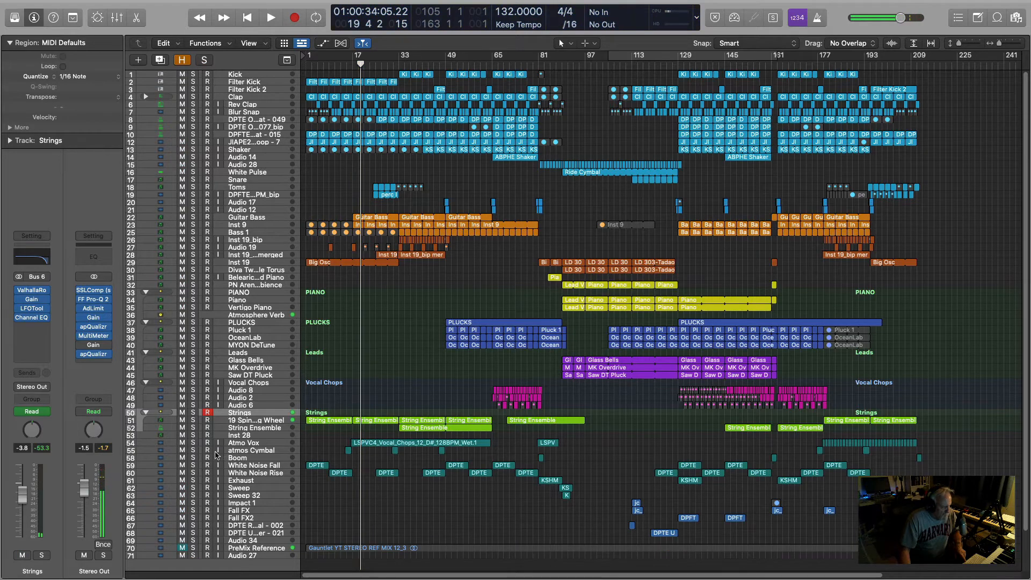
{"action": "left_click", "coordinate": [193, 443]}
{"action": "key", "text": "space"}
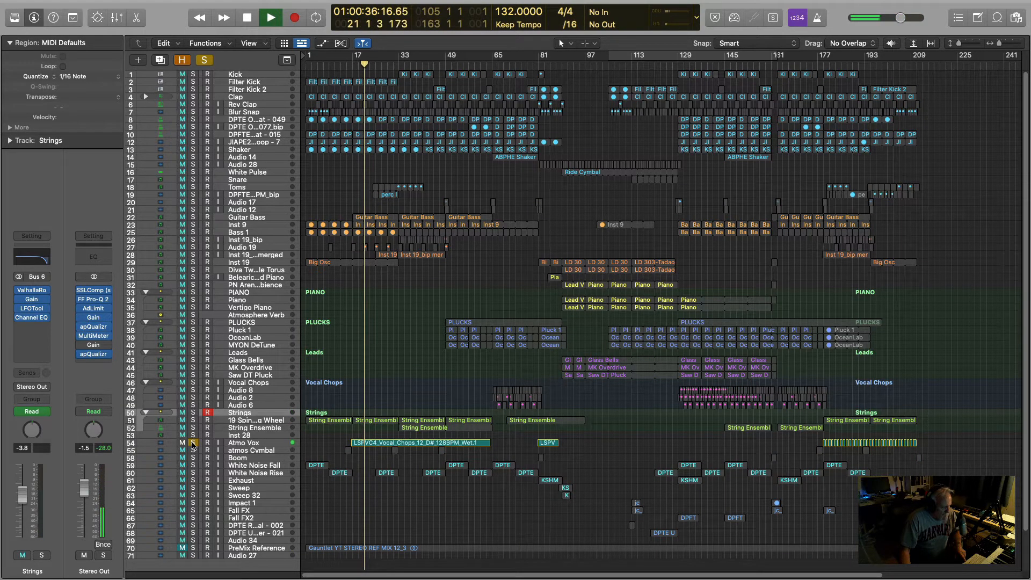
{"action": "left_click", "coordinate": [193, 548]}
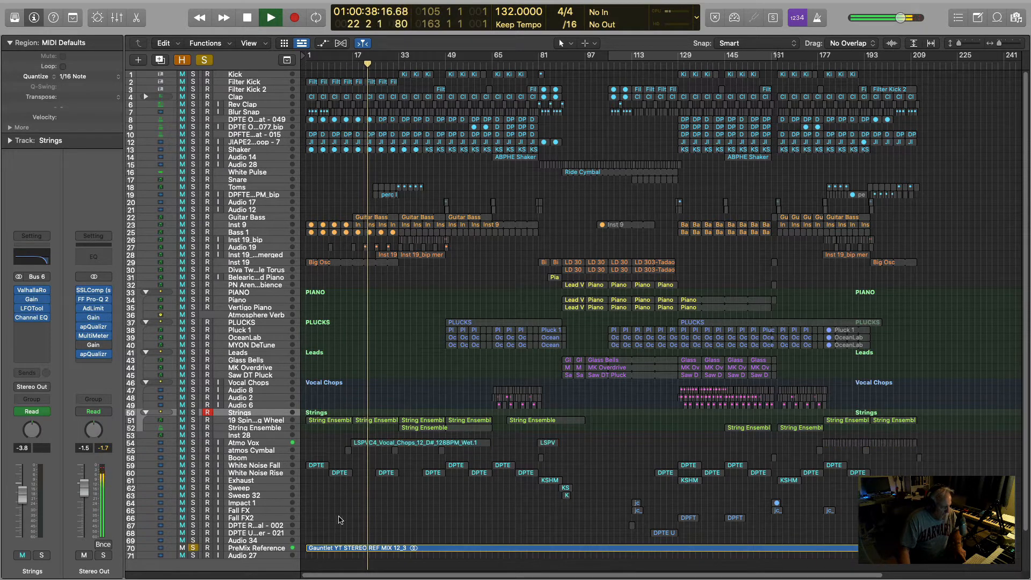
{"action": "key", "text": "space"}
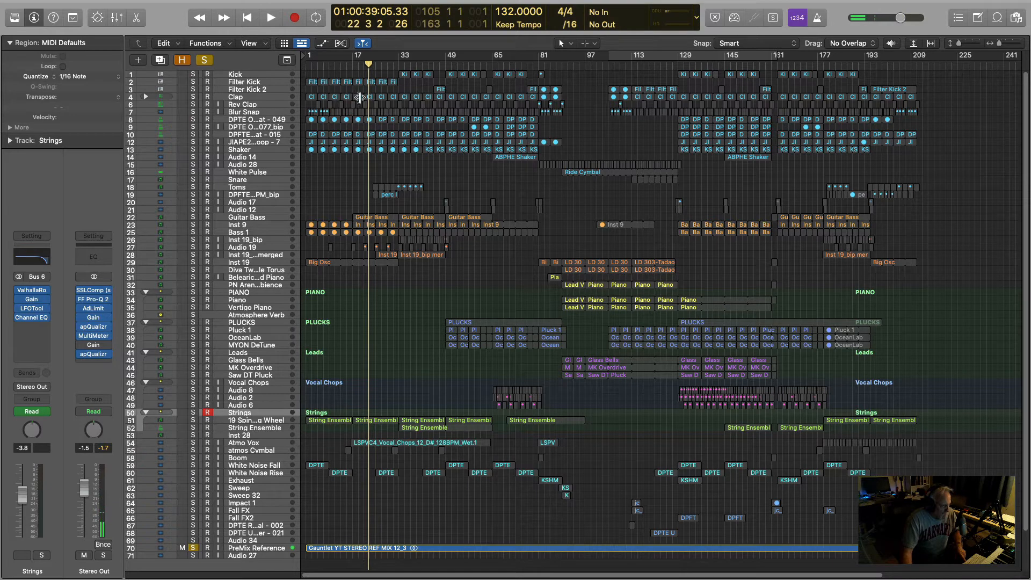
- Play the PreMix Reference from bar 12 and unsolo it during playback to compare it with the full mix
{"action": "left_click", "coordinate": [337, 57]}
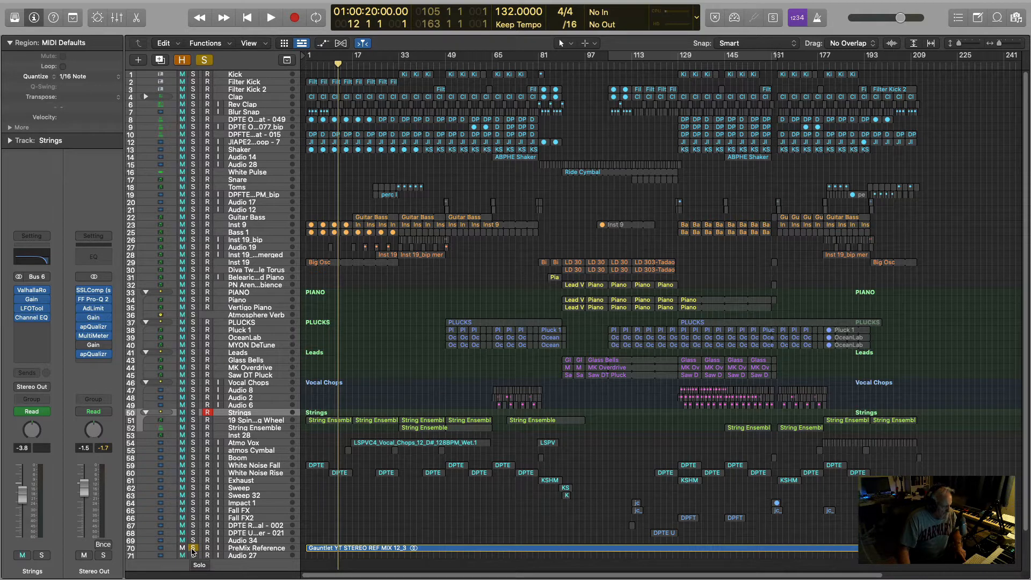
{"action": "key", "text": "space"}
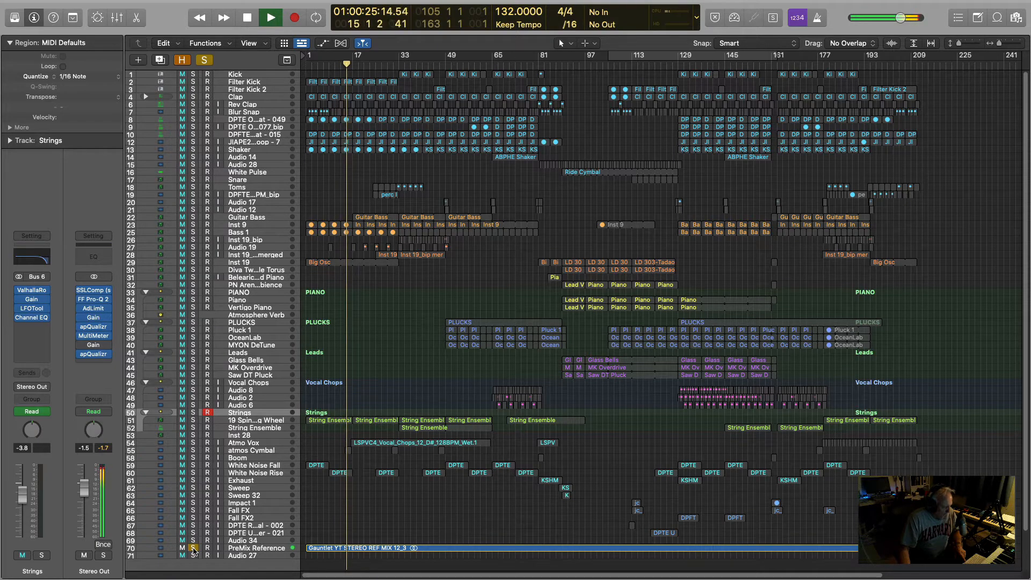
{"action": "left_click", "coordinate": [193, 549]}
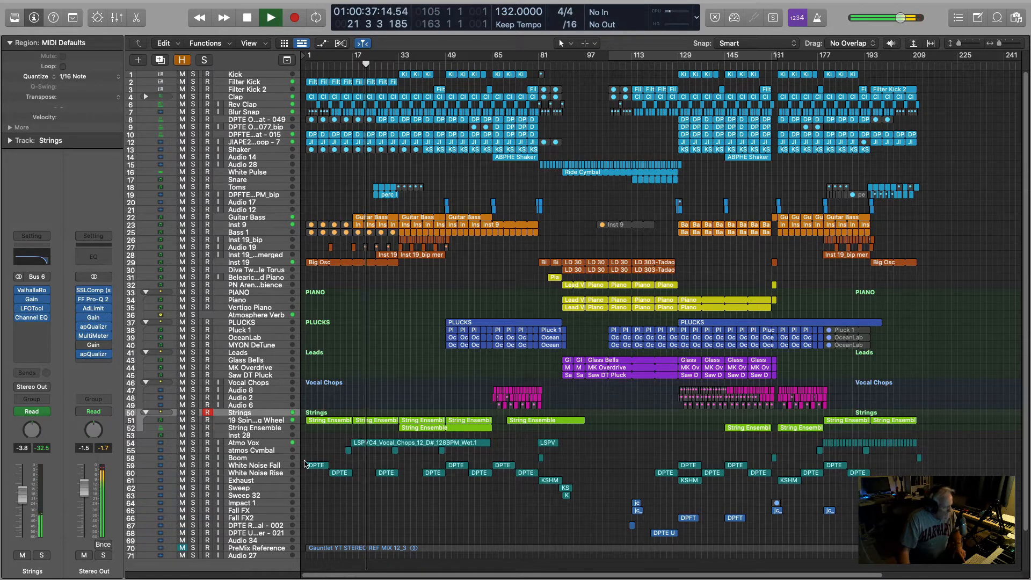
{"action": "key", "text": "space"}
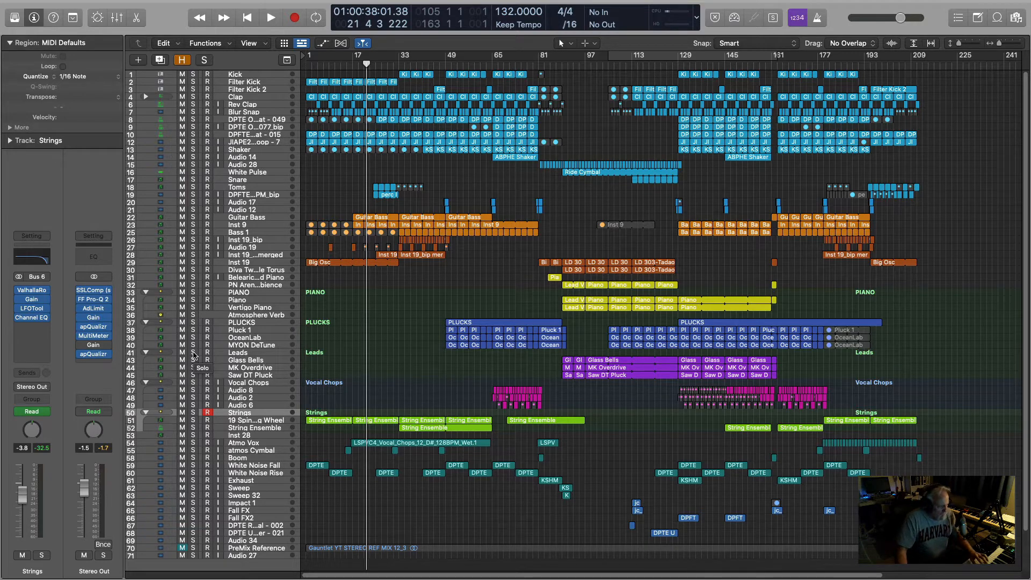
- Solo the Leads stack, place the playhead near bar 126 and select the Leads track for live playing
{"action": "left_click", "coordinate": [193, 353]}
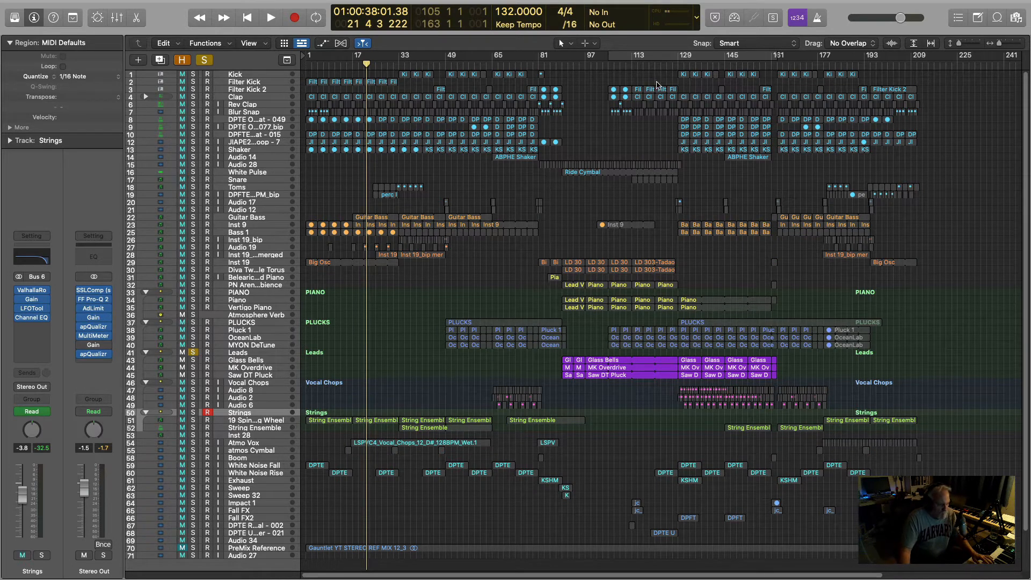
{"action": "left_click", "coordinate": [670, 64]}
{"action": "left_click", "coordinate": [241, 352]}
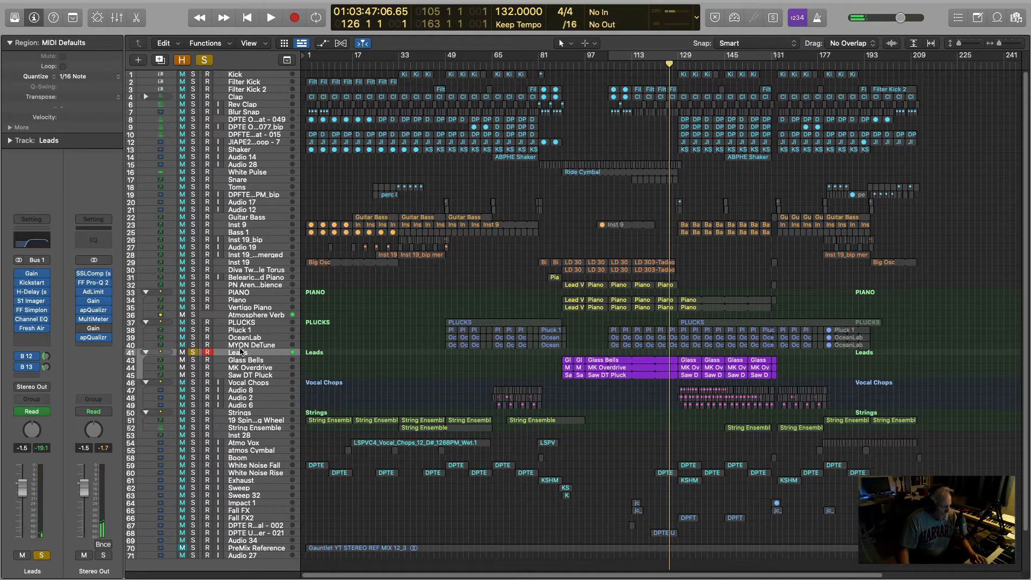
- Select the PIANO stack and audition it soloed instead of Leads, then clear its solo
{"action": "left_click", "coordinate": [240, 293]}
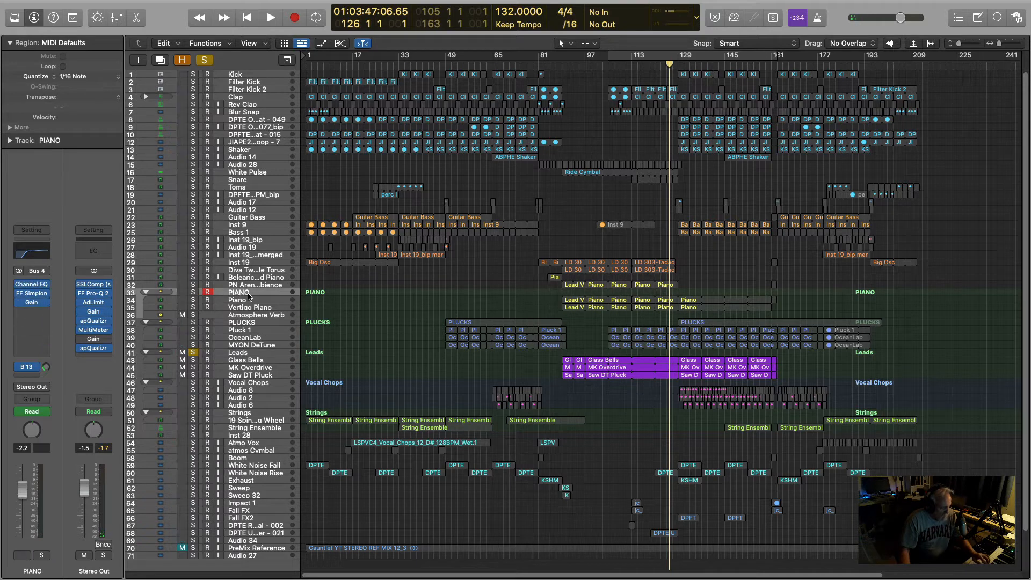
{"action": "left_click", "coordinate": [193, 293]}
{"action": "left_click", "coordinate": [193, 353]}
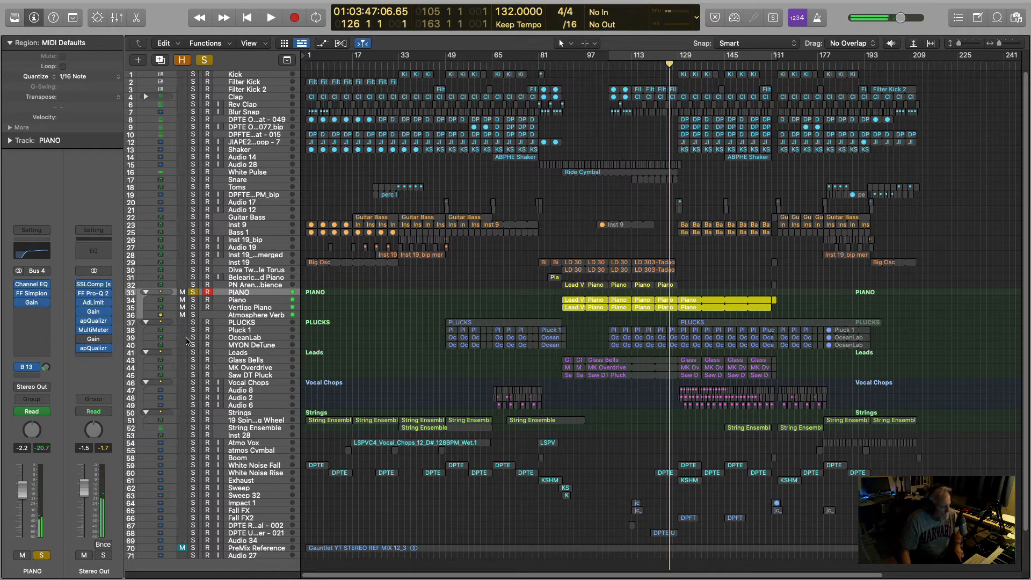
{"action": "left_click", "coordinate": [195, 292]}
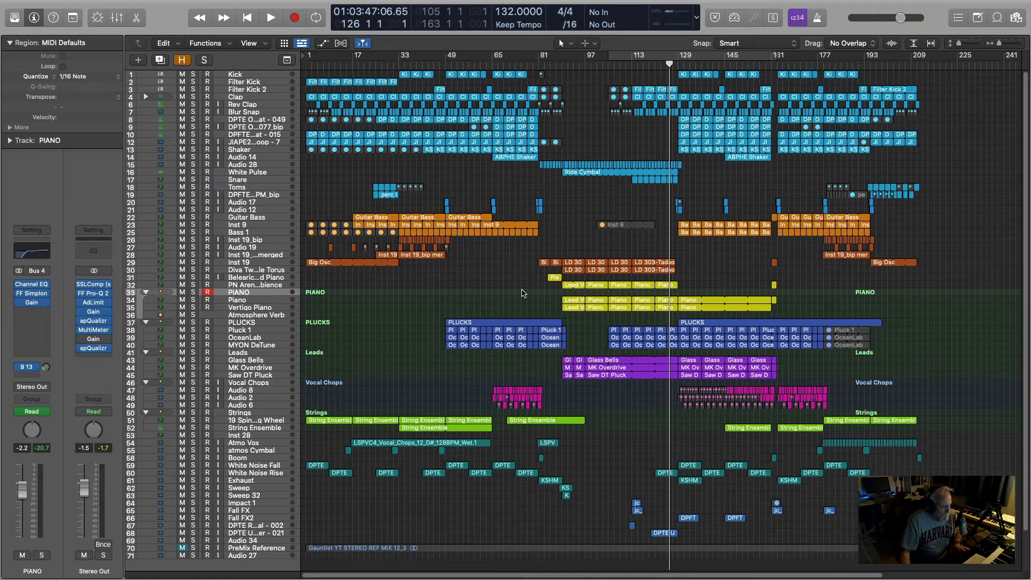
{"action": "key", "text": "c"}
{"action": "key", "text": "space"}
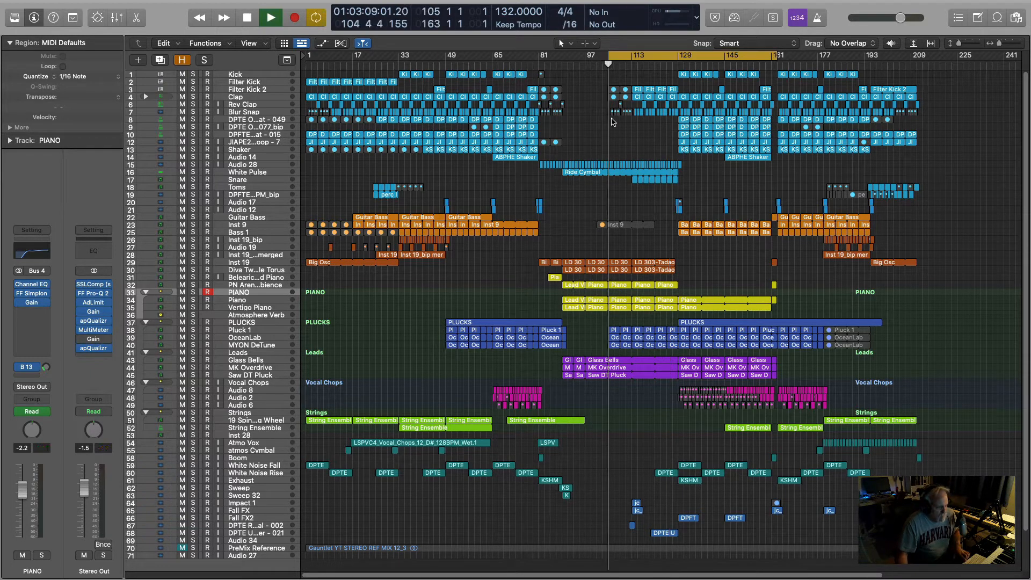
{"action": "key", "text": "space"}
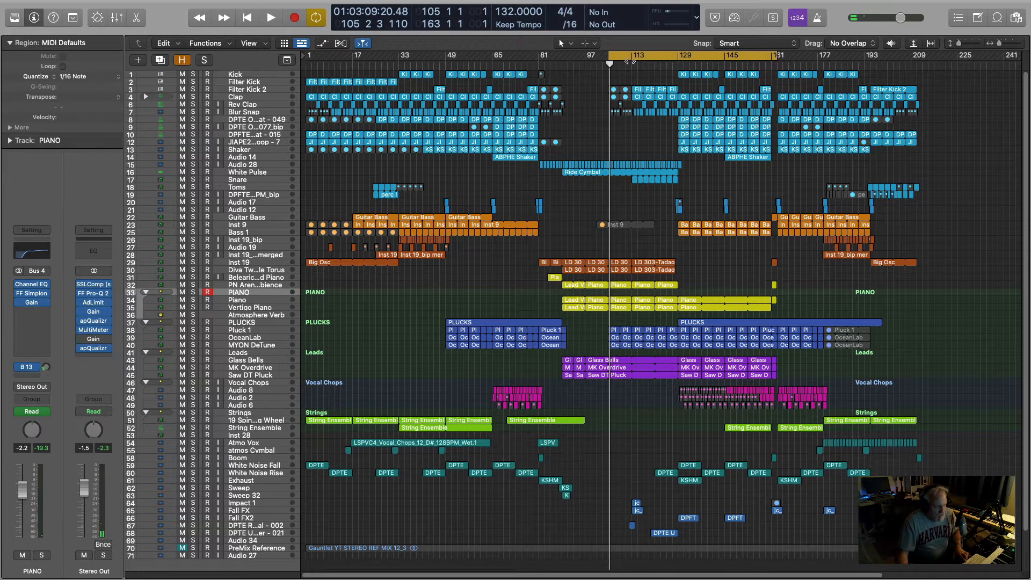
{"action": "left_click", "coordinate": [621, 59]}
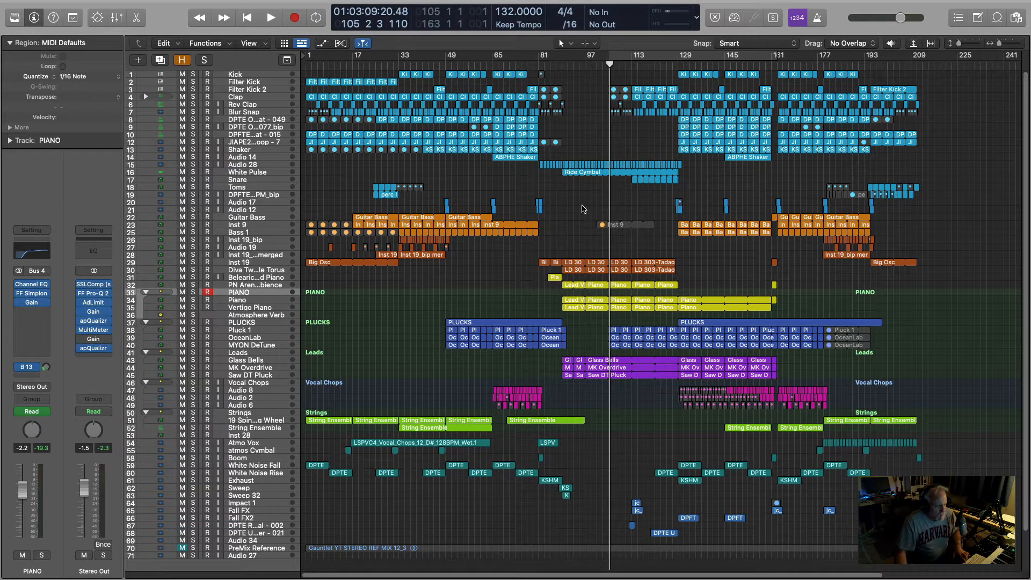
- Solo the PreMix Reference track and play it from bar 90, stopping around bar 101
{"action": "left_click", "coordinate": [565, 67]}
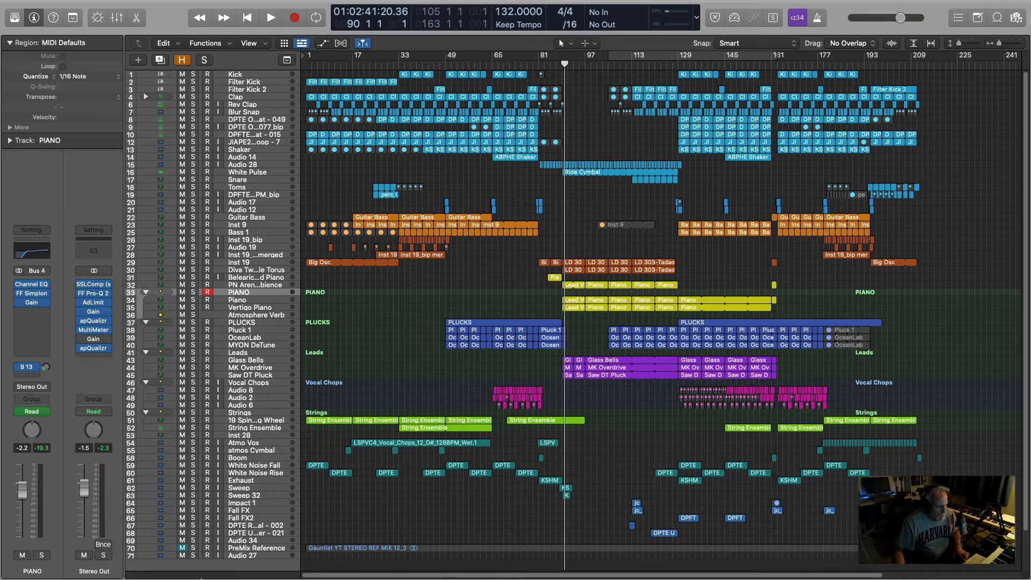
{"action": "left_click", "coordinate": [192, 548]}
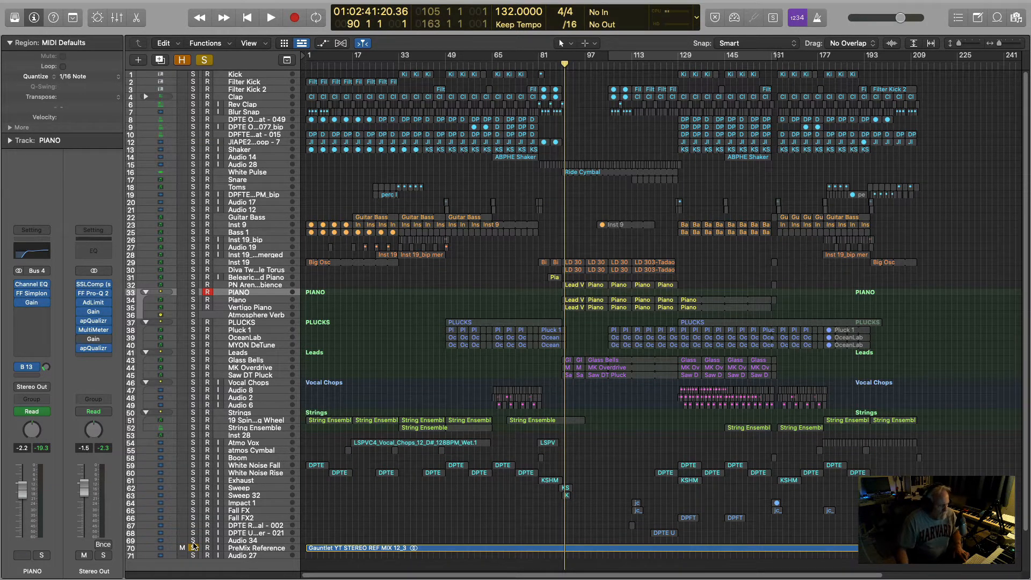
{"action": "key", "text": "space"}
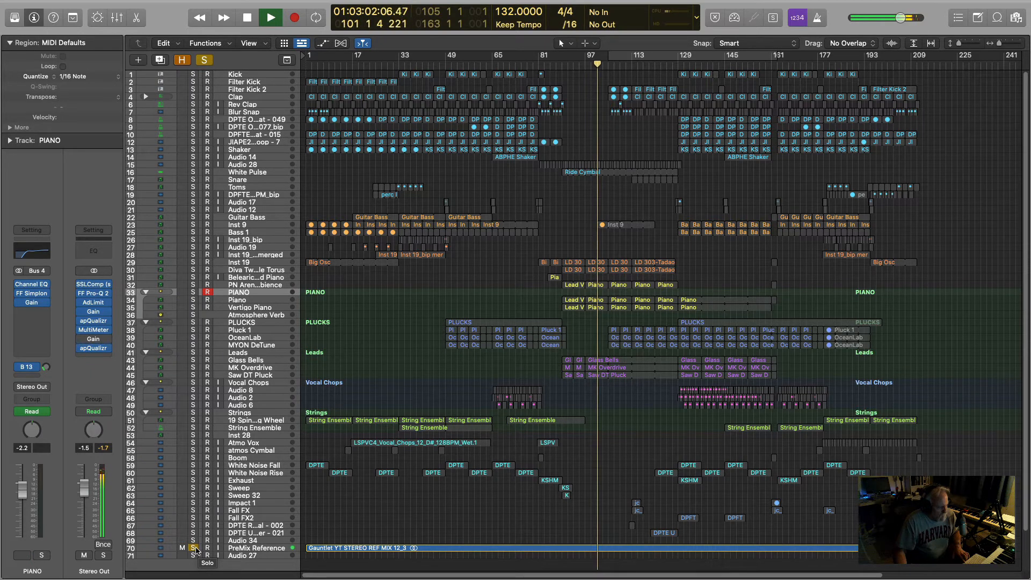
{"action": "key", "text": "space"}
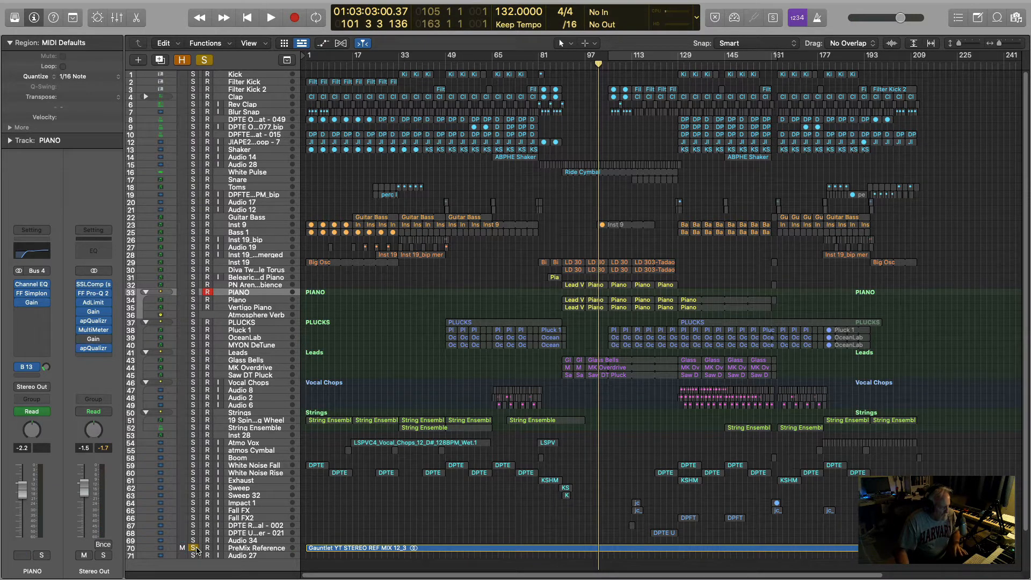
- Reveal the hidden tracks in the arrangement
{"action": "left_click", "coordinate": [182, 60]}
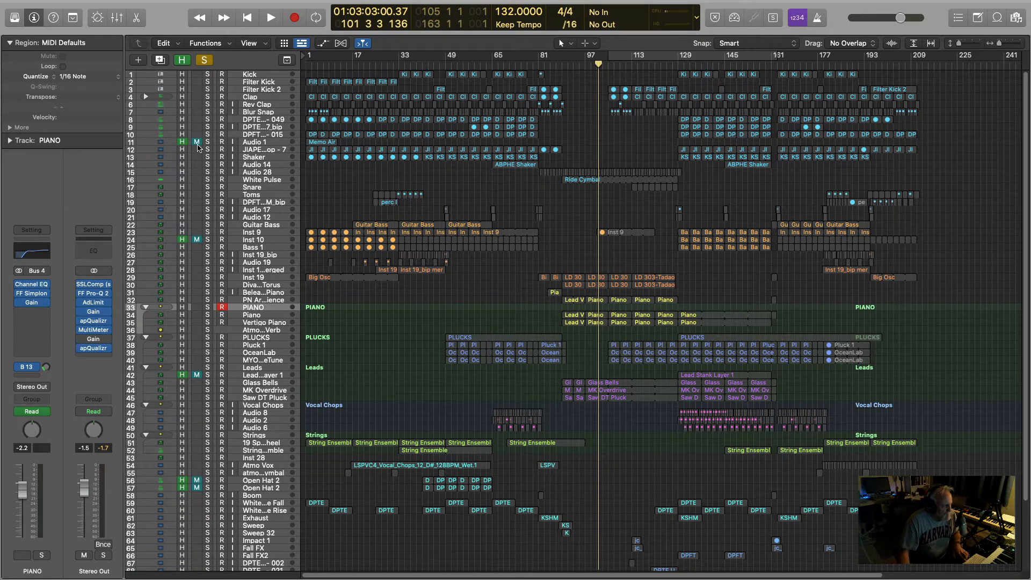
- Solo the Audio 1 track, play its Memo Air region near the start of the song, and clear the solo
{"action": "left_click", "coordinate": [207, 143]}
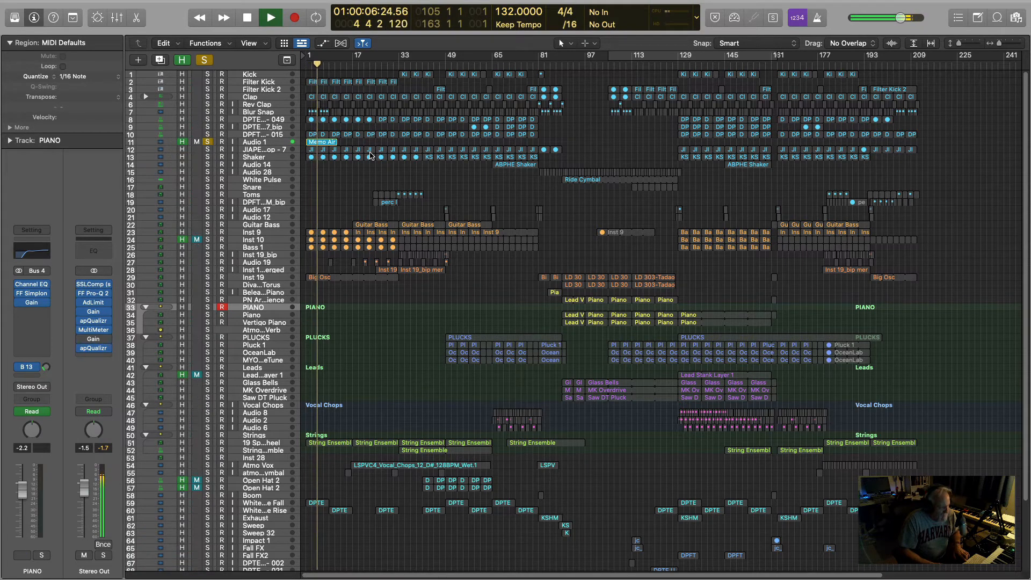
{"action": "key", "text": "space"}
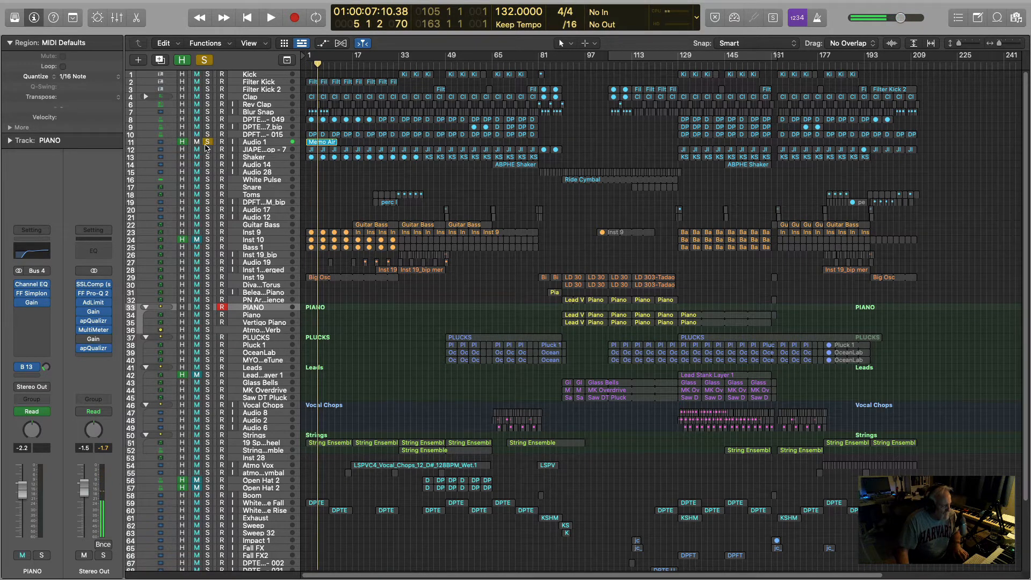
{"action": "left_click", "coordinate": [208, 143]}
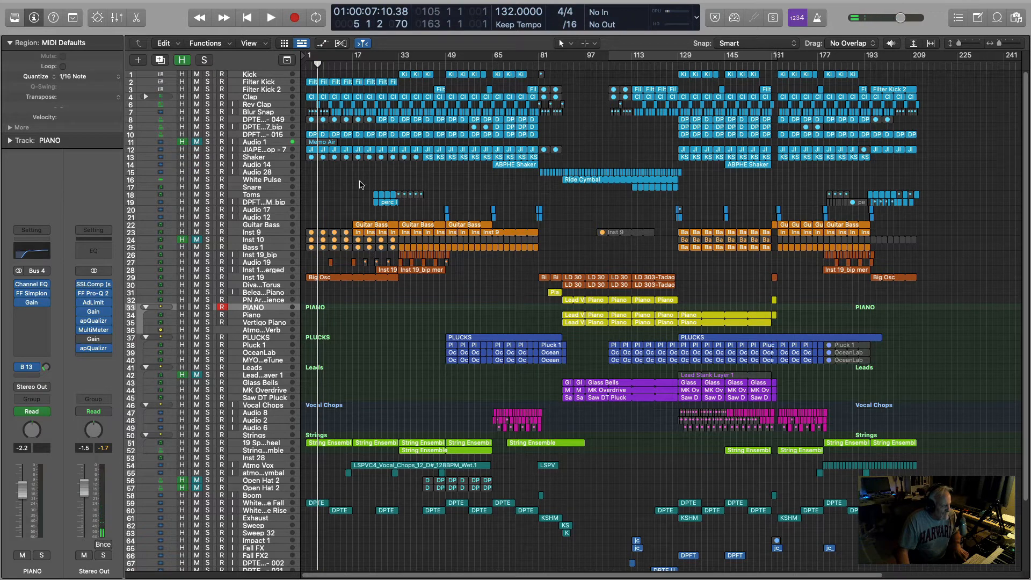
- Conceal the tracks marked as hidden again and briefly play the full mix around bar 5
{"action": "left_click", "coordinate": [185, 62]}
{"action": "key", "text": "space"}
{"action": "key", "text": "space"}
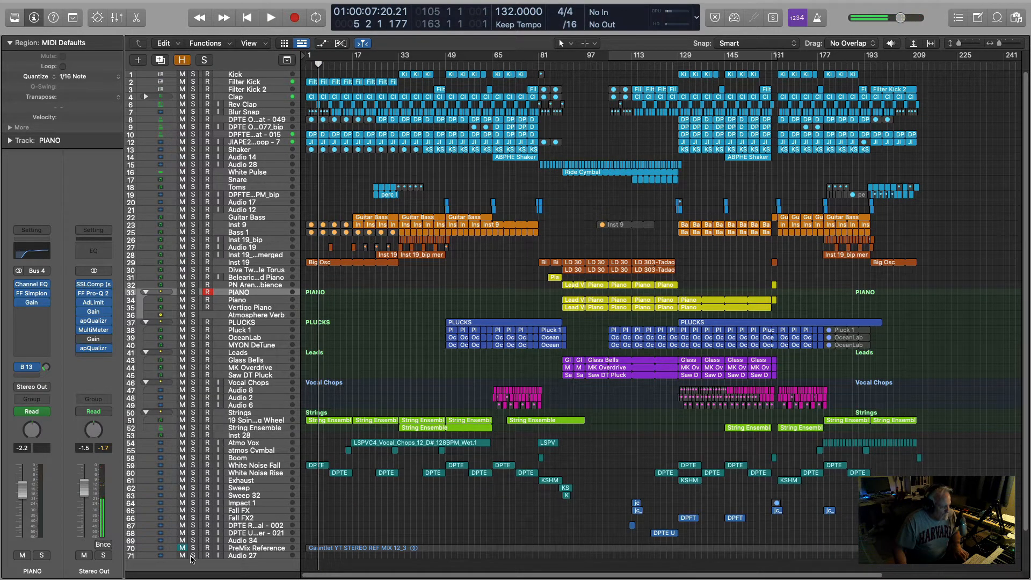
{"action": "left_click", "coordinate": [183, 547]}
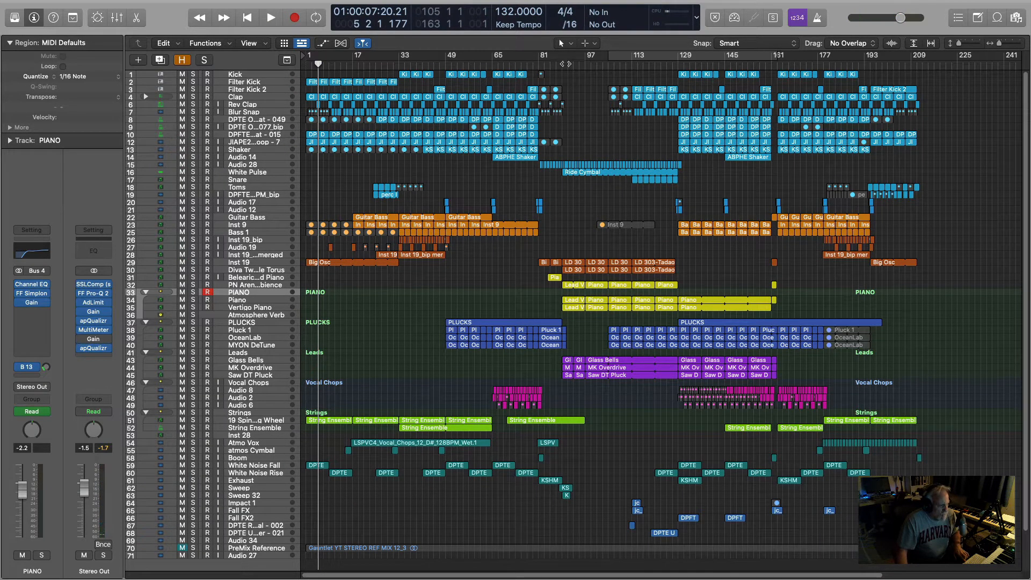
- Solo the PreMix Reference track, play it from bar 87 to about bar 94, and clear its solo
{"action": "left_click", "coordinate": [565, 63]}
{"action": "left_click", "coordinate": [557, 64]}
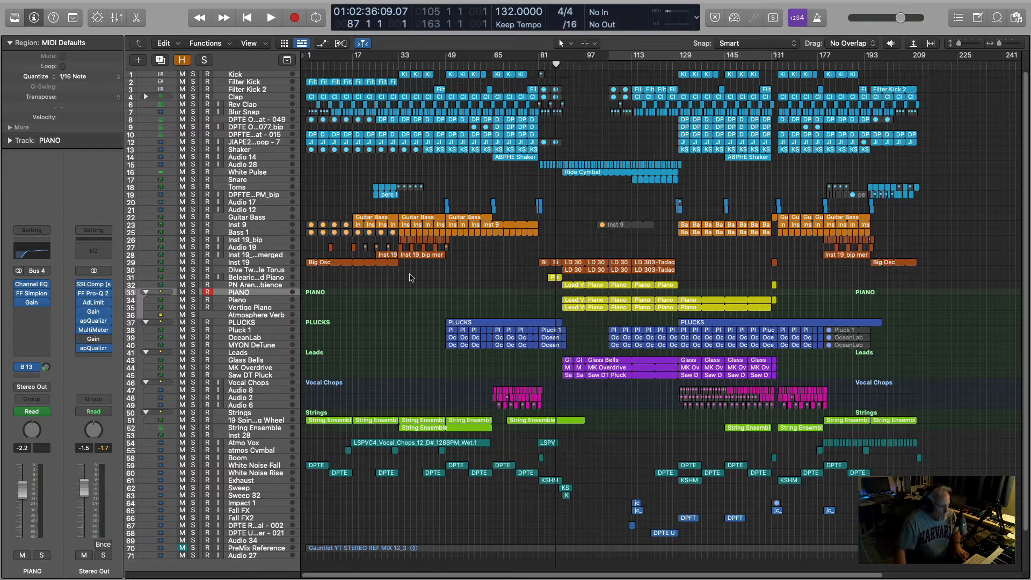
{"action": "left_click", "coordinate": [193, 548]}
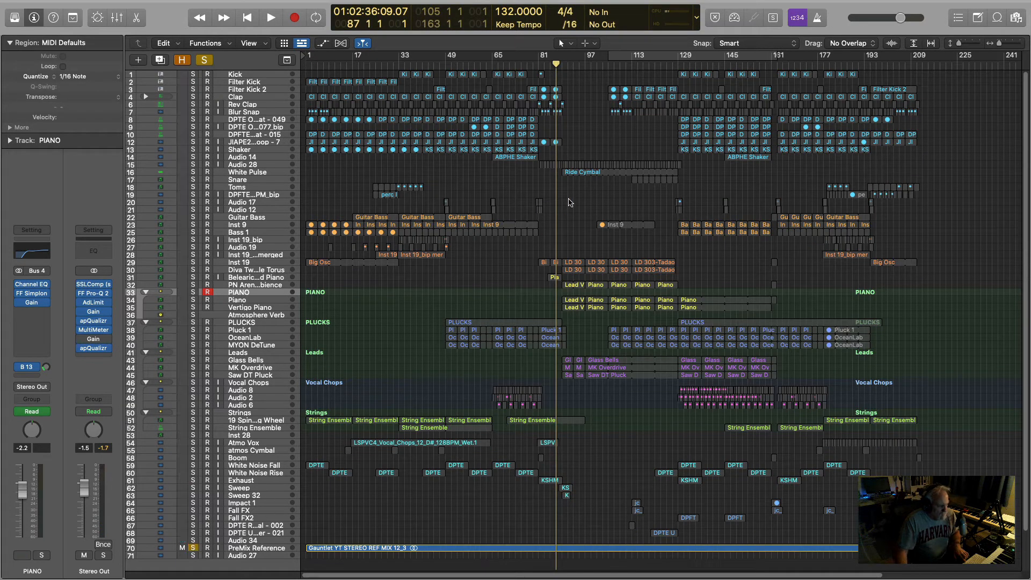
{"action": "key", "text": "space"}
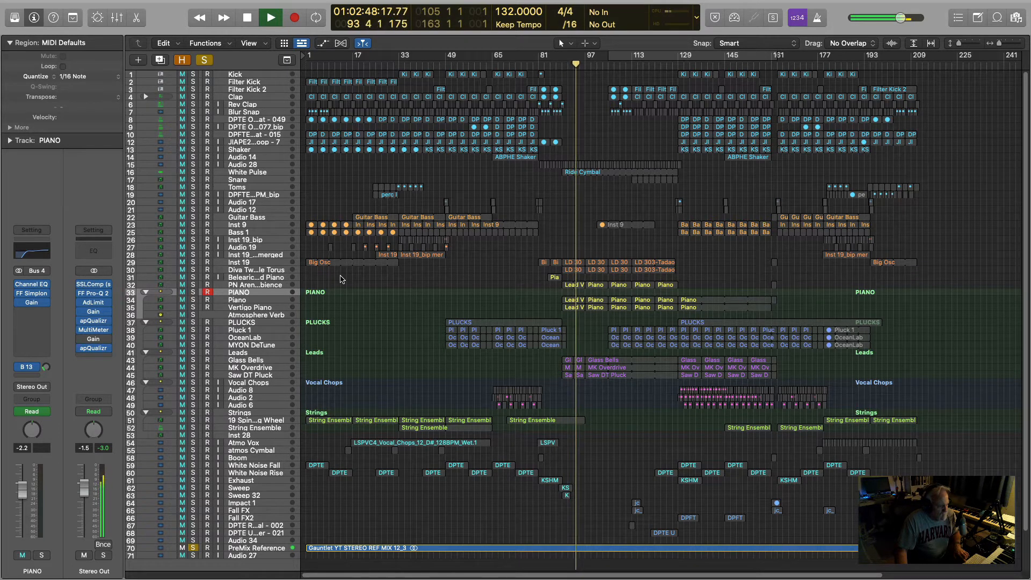
{"action": "key", "text": "space"}
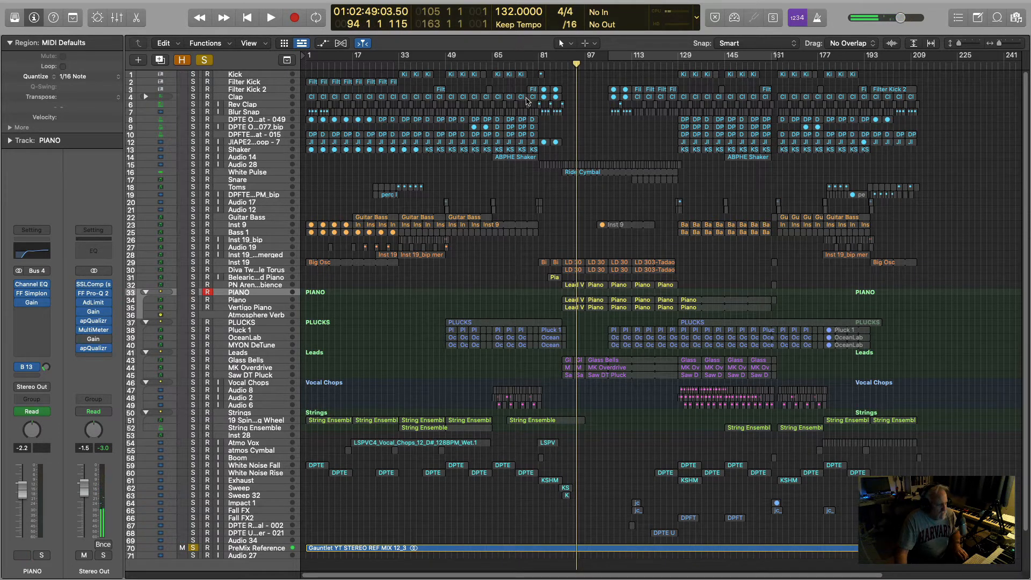
{"action": "left_click", "coordinate": [193, 548]}
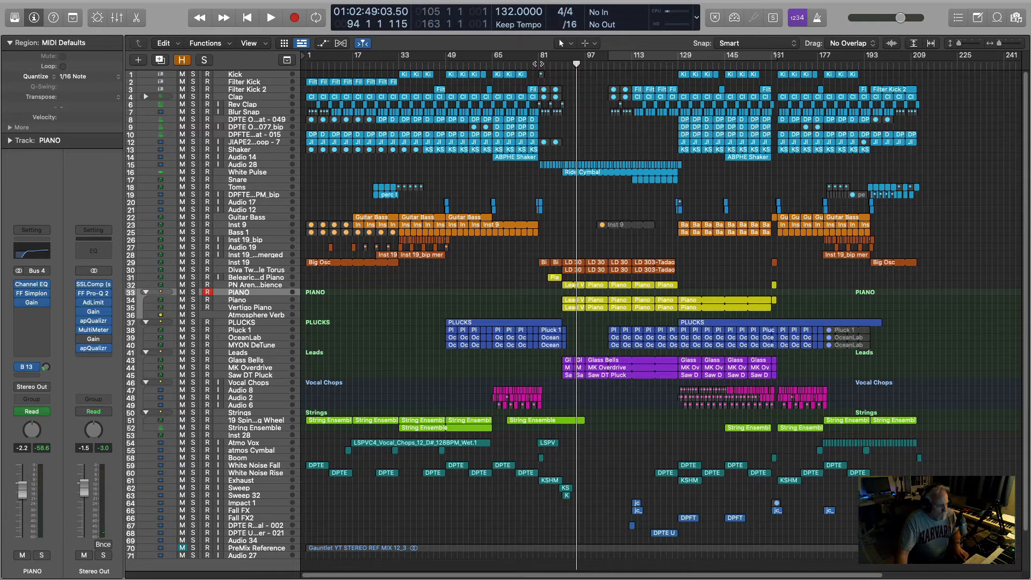
- Play the full mix from bar 80 through the breakdown, stopping around bar 97
{"action": "left_click", "coordinate": [539, 64]}
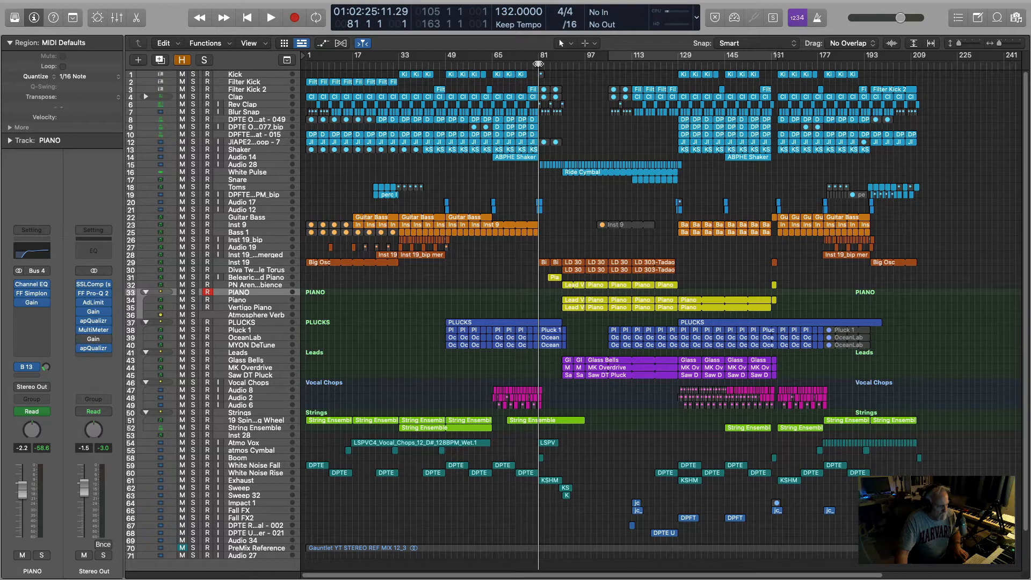
{"action": "key", "text": "comma"}
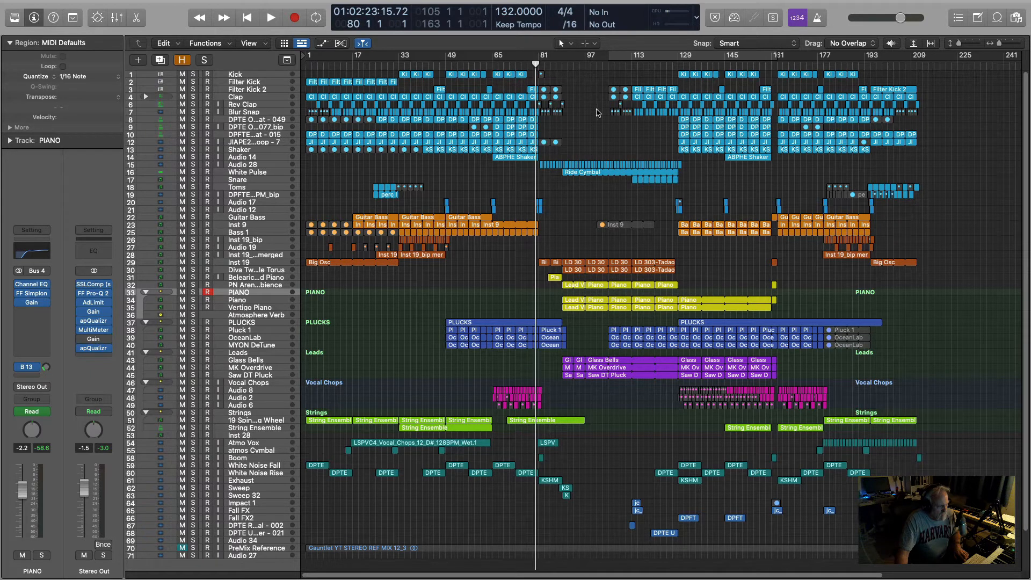
{"action": "key", "text": "space"}
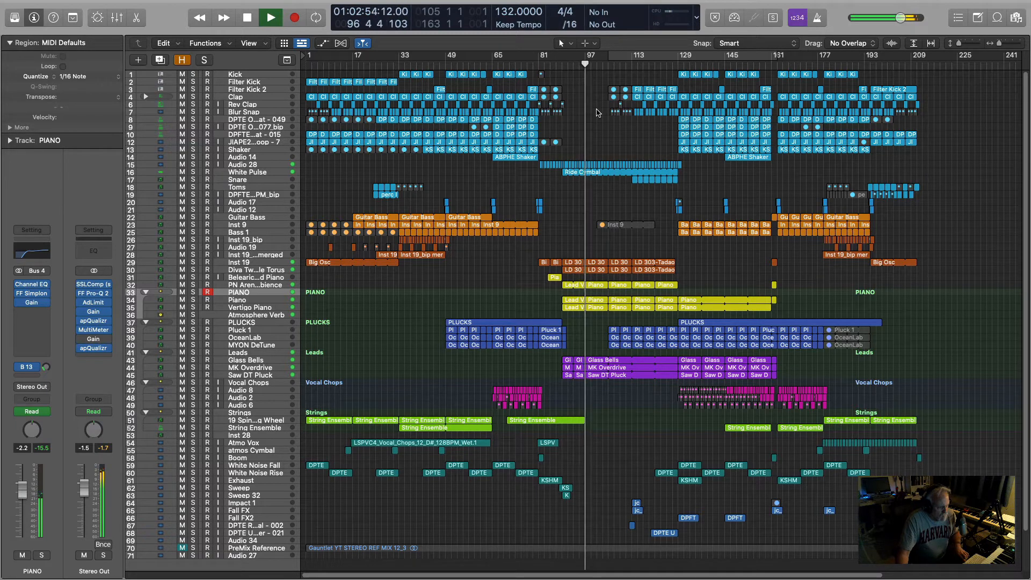
{"action": "key", "text": "space"}
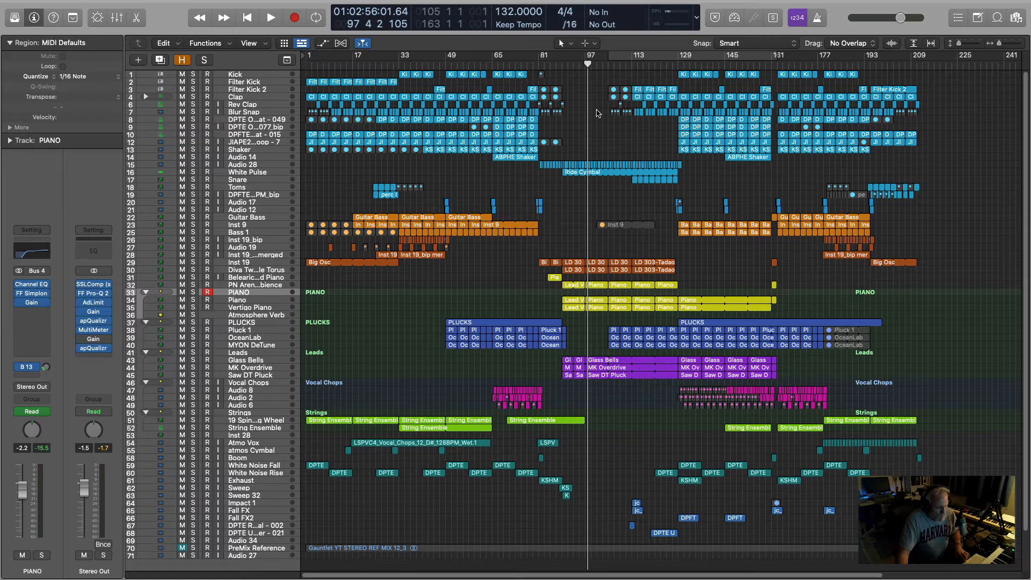
- Solo the PreMix Reference track and audition it from bar 97, then again from bar 111
{"action": "left_click", "coordinate": [194, 548]}
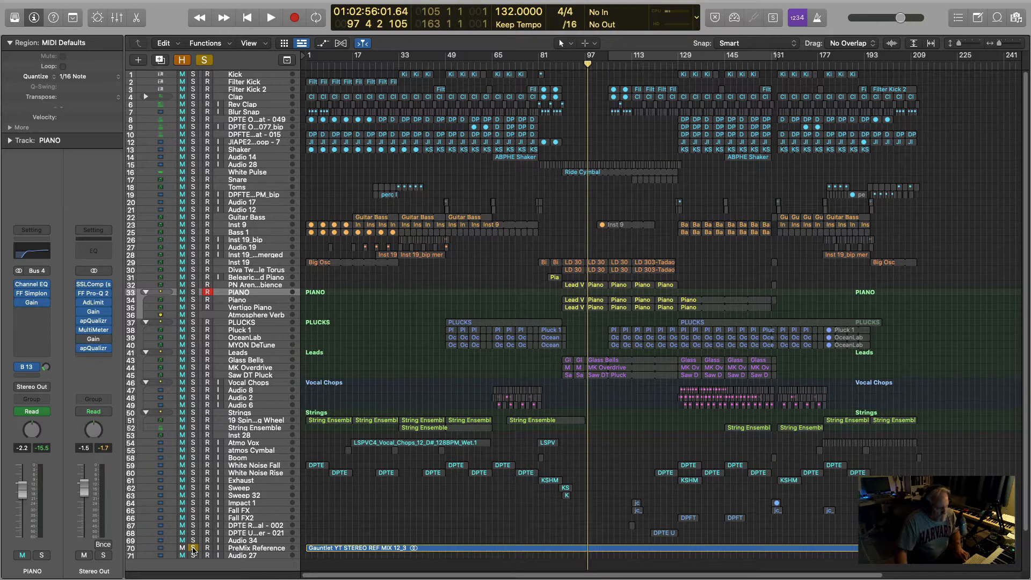
{"action": "key", "text": "space"}
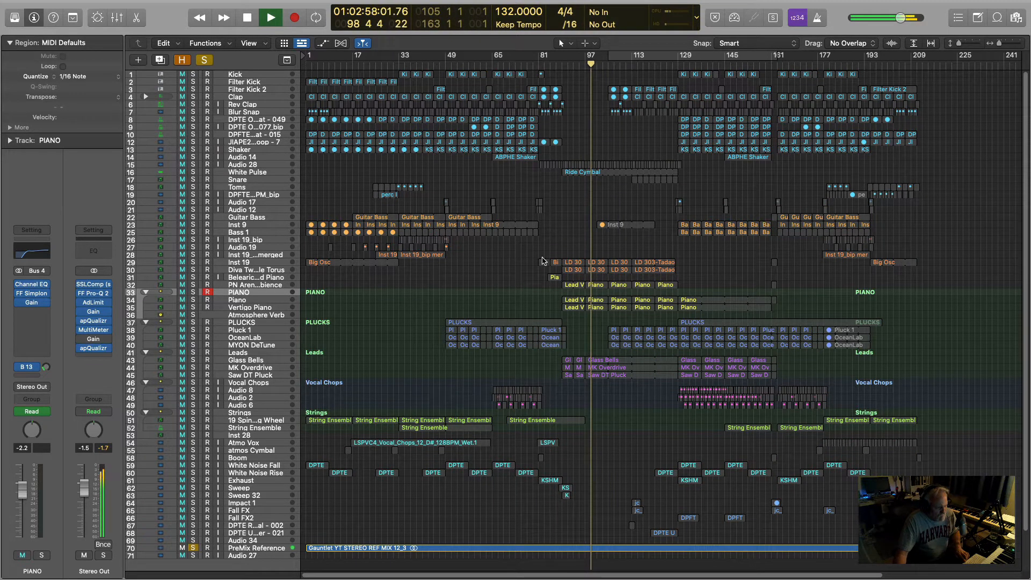
{"action": "key", "text": "space"}
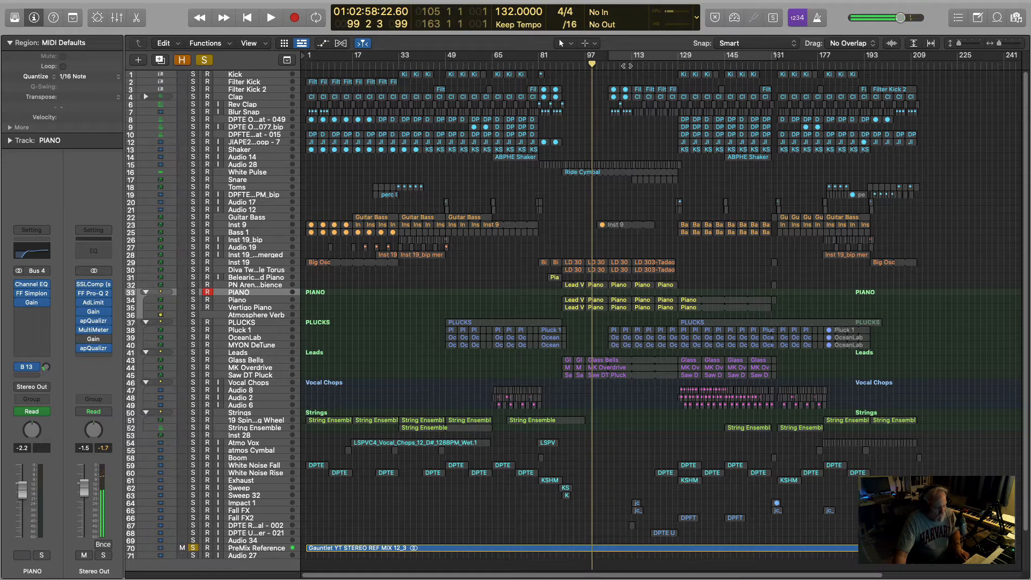
{"action": "left_click", "coordinate": [627, 66]}
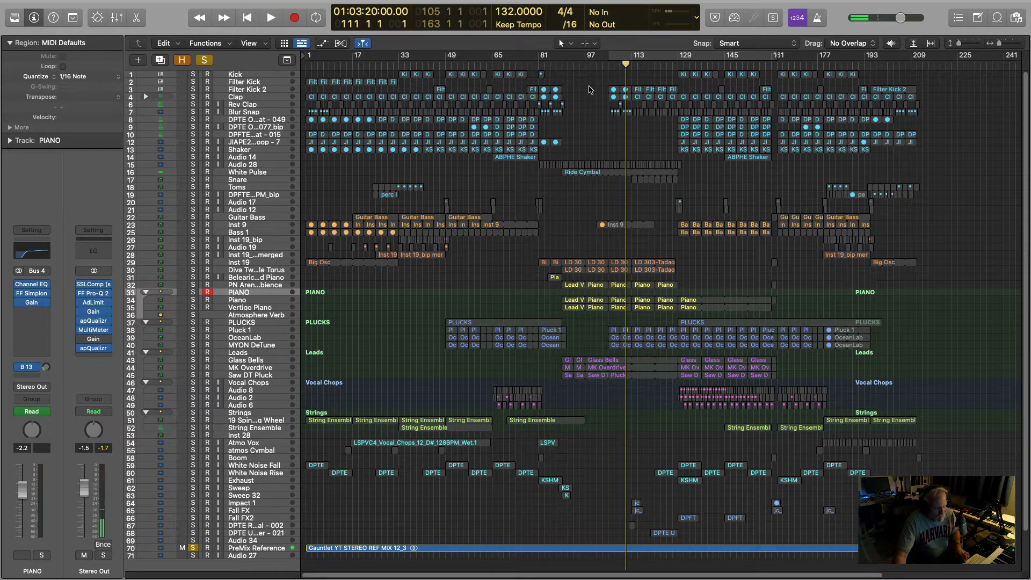
{"action": "key", "text": "space"}
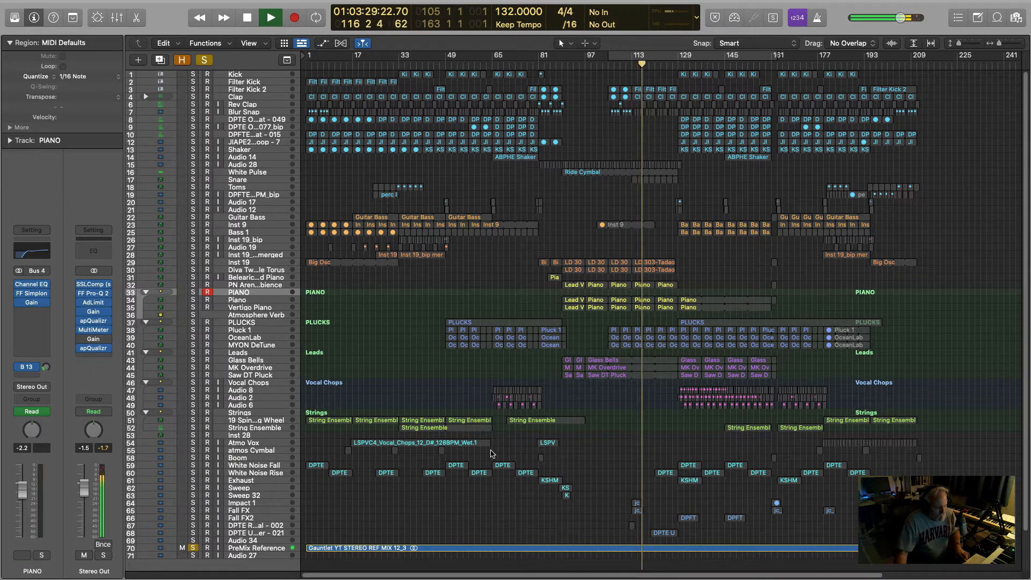
{"action": "key", "text": "space"}
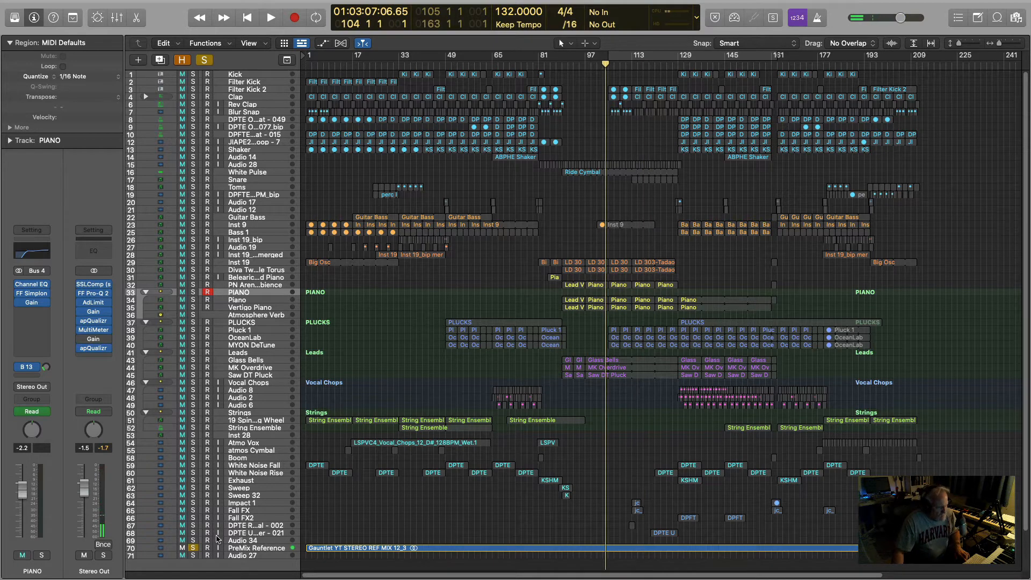
- Clear the PreMix Reference solo and play the full mix from bar 104 to about bar 107
{"action": "left_click", "coordinate": [193, 548]}
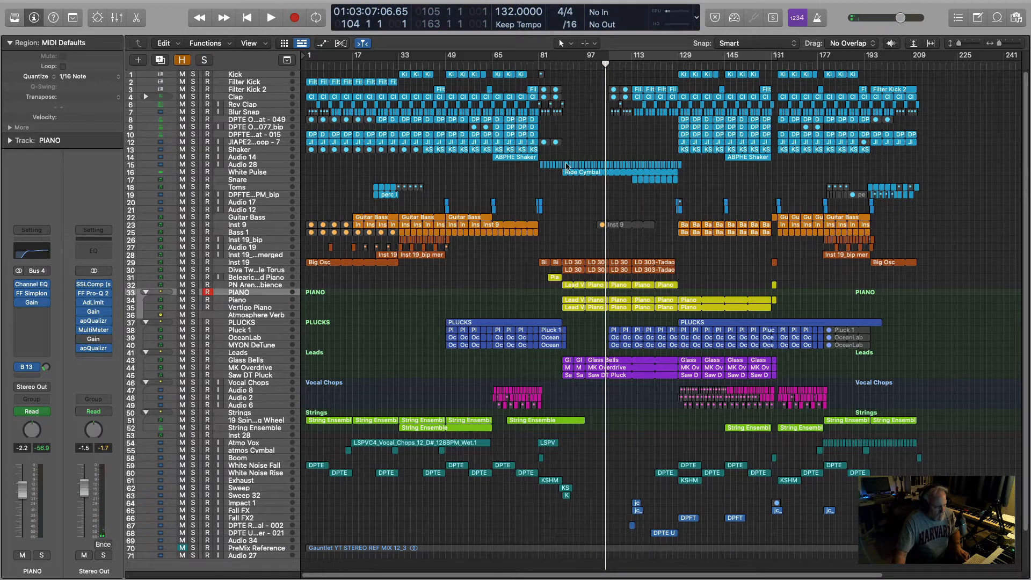
{"action": "key", "text": "space"}
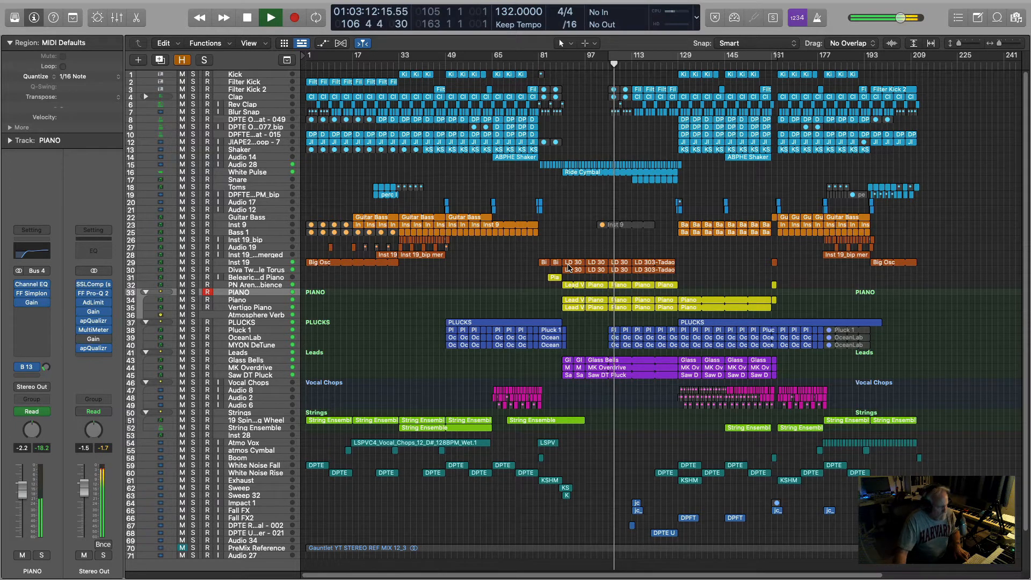
{"action": "key", "text": "space"}
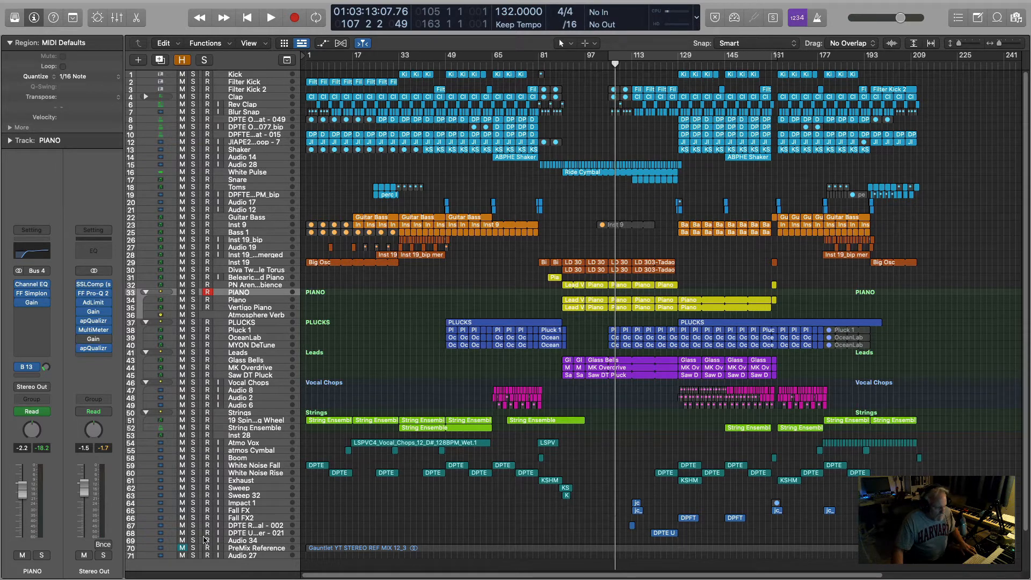
- Solo the Impact 1 and Fall FX tracks and play the selected crash region near bar 113
{"action": "left_click", "coordinate": [637, 507]}
{"action": "left_click", "coordinate": [193, 505]}
{"action": "key", "text": "shift+Return"}
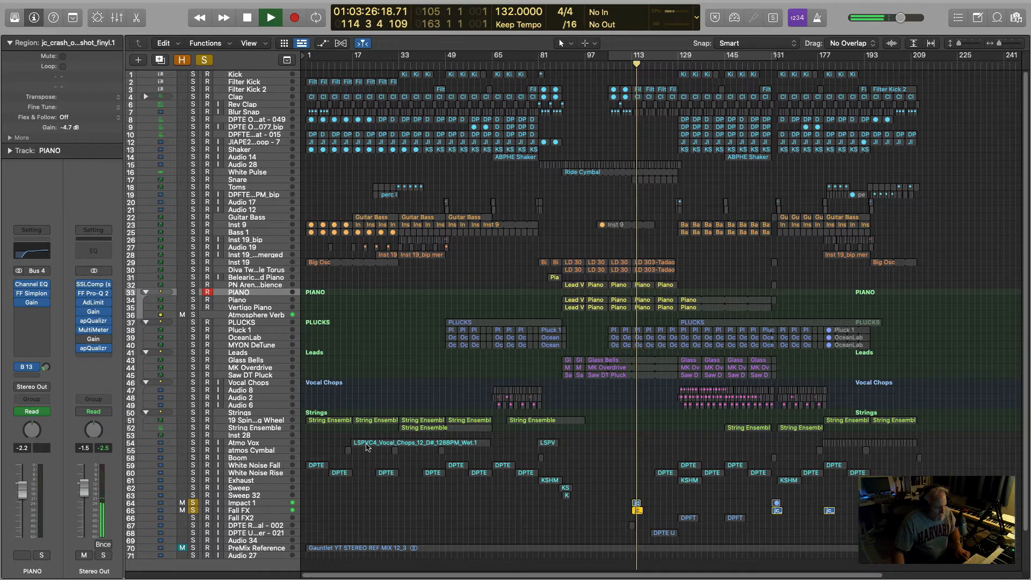
{"action": "key", "text": "space"}
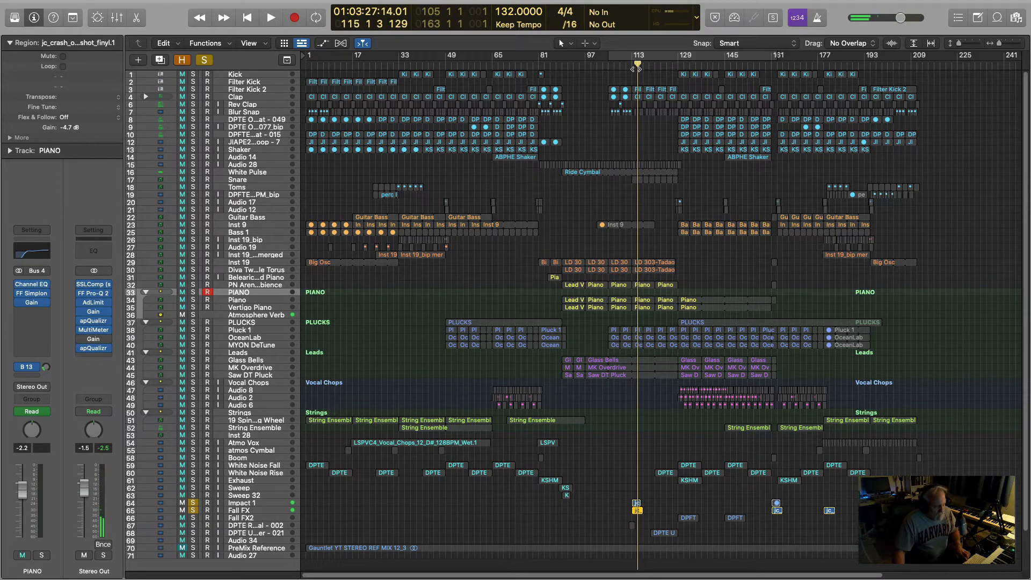
- Clear the effects solos and play the full mix from bar 112 to bar 129, selecting the DPTE Uplifter - 021 track
{"action": "left_click", "coordinate": [624, 63]}
{"action": "left_click", "coordinate": [628, 63]}
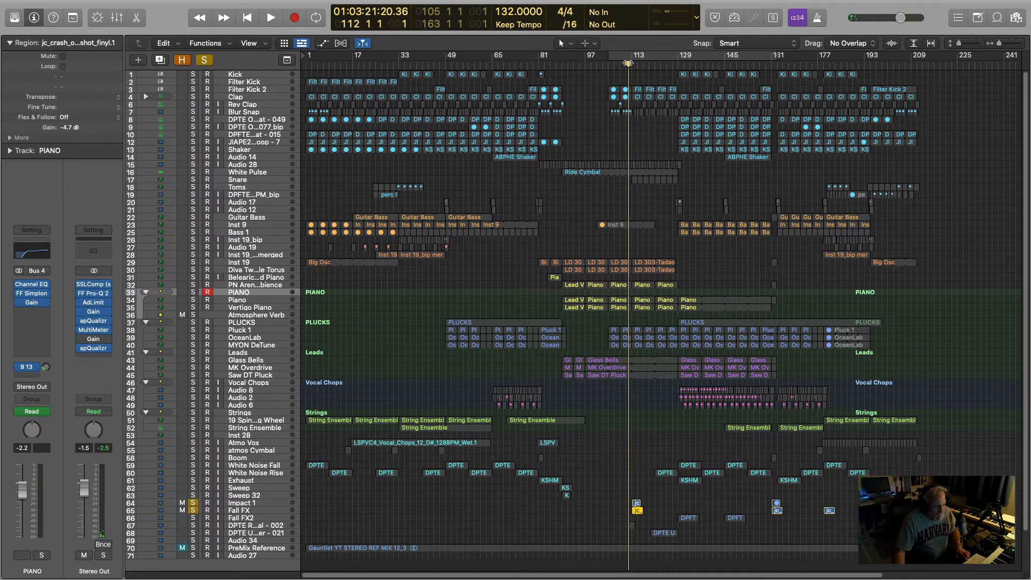
{"action": "left_click", "coordinate": [194, 511]}
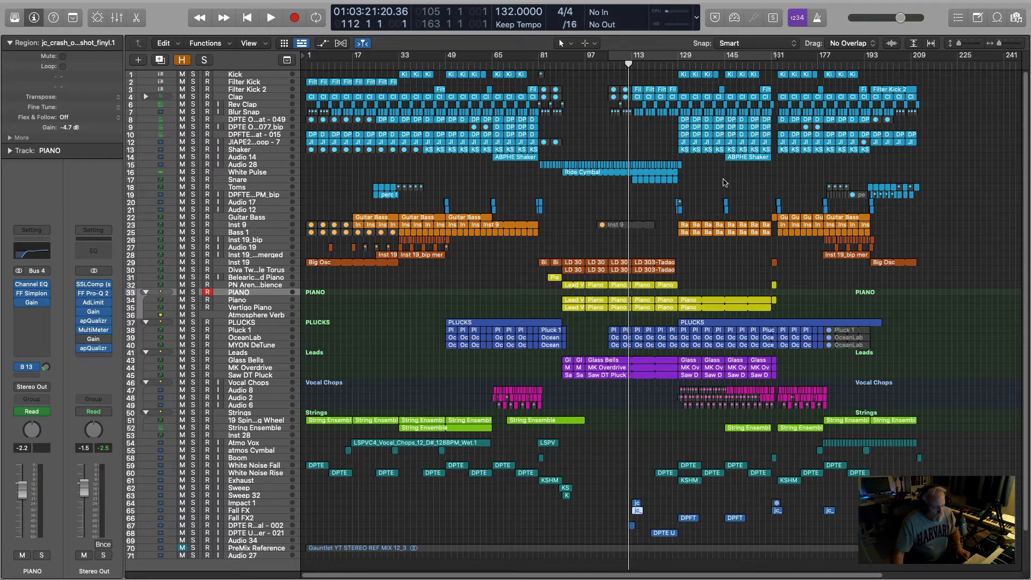
{"action": "key", "text": "space"}
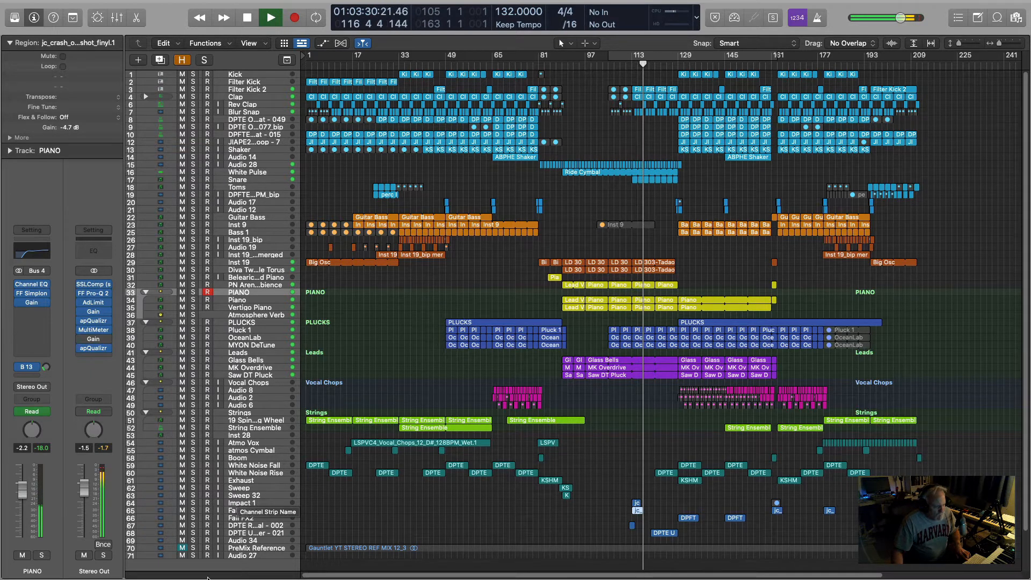
{"action": "left_click", "coordinate": [243, 533]}
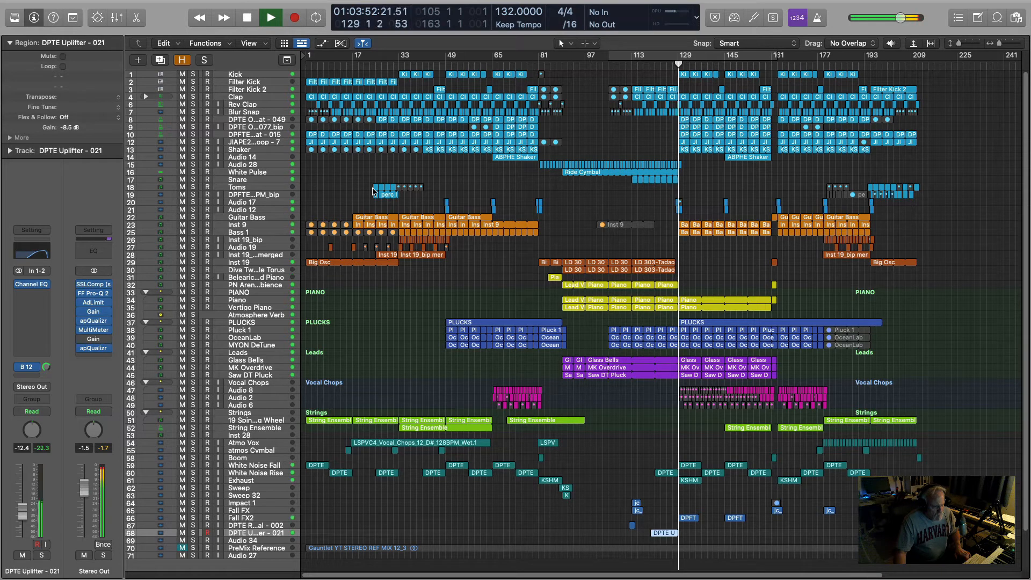
{"action": "key", "text": "space"}
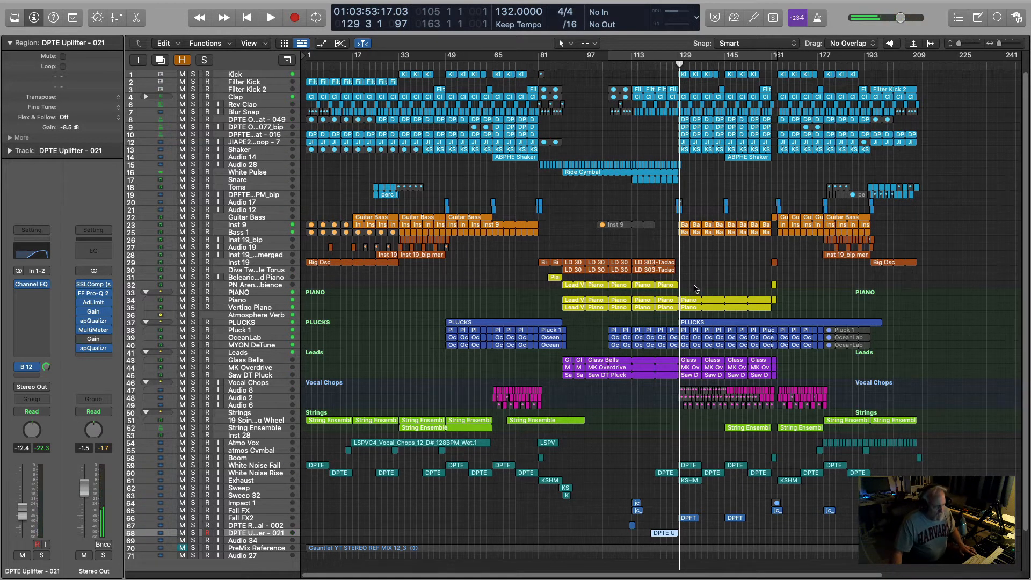
- Solo the DPTE Uplifter - 021 track and audition it from bar 123 to about bar 125
{"action": "left_click", "coordinate": [192, 533]}
{"action": "left_click", "coordinate": [662, 63]}
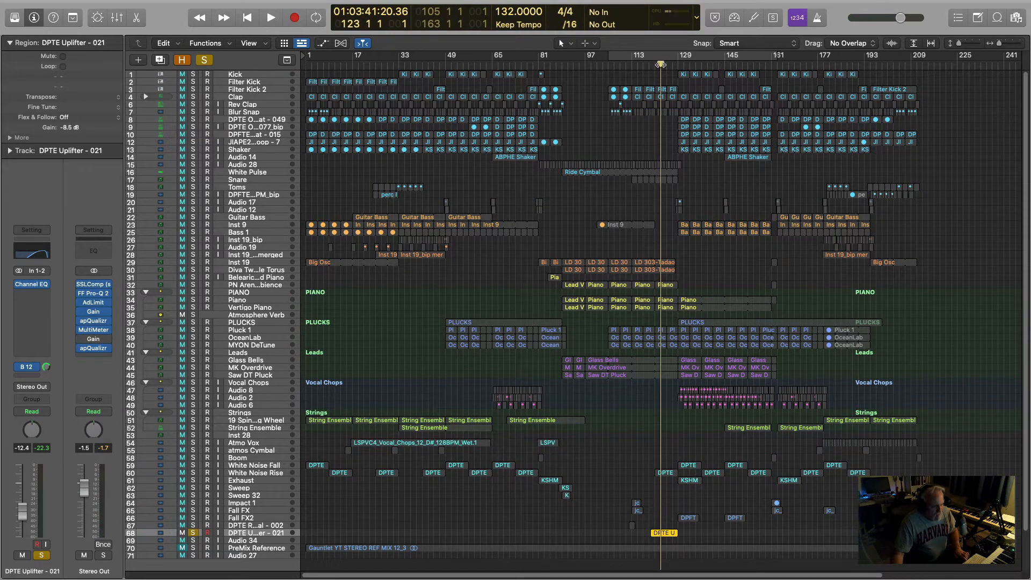
{"action": "key", "text": "space"}
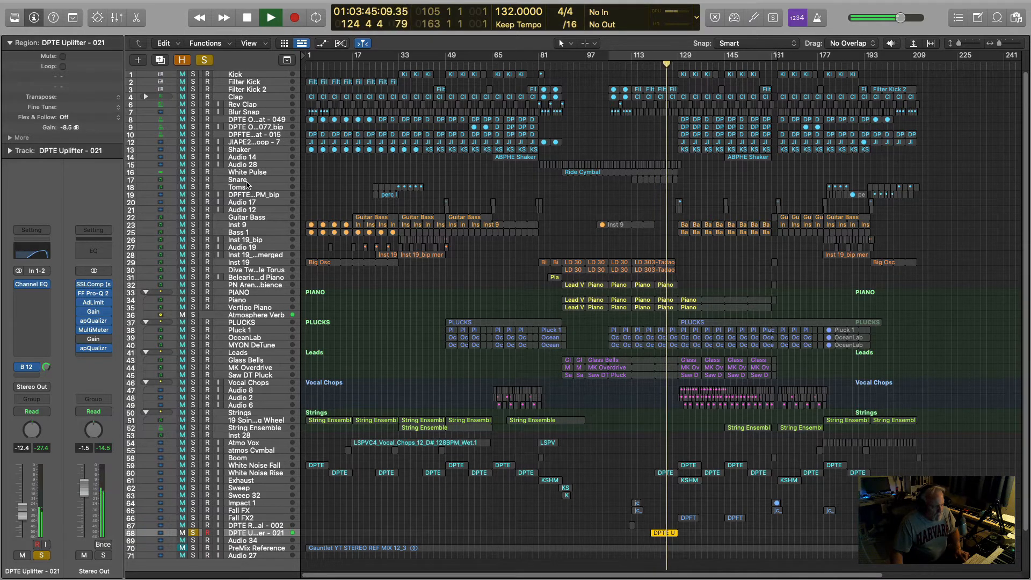
{"action": "key", "text": "space"}
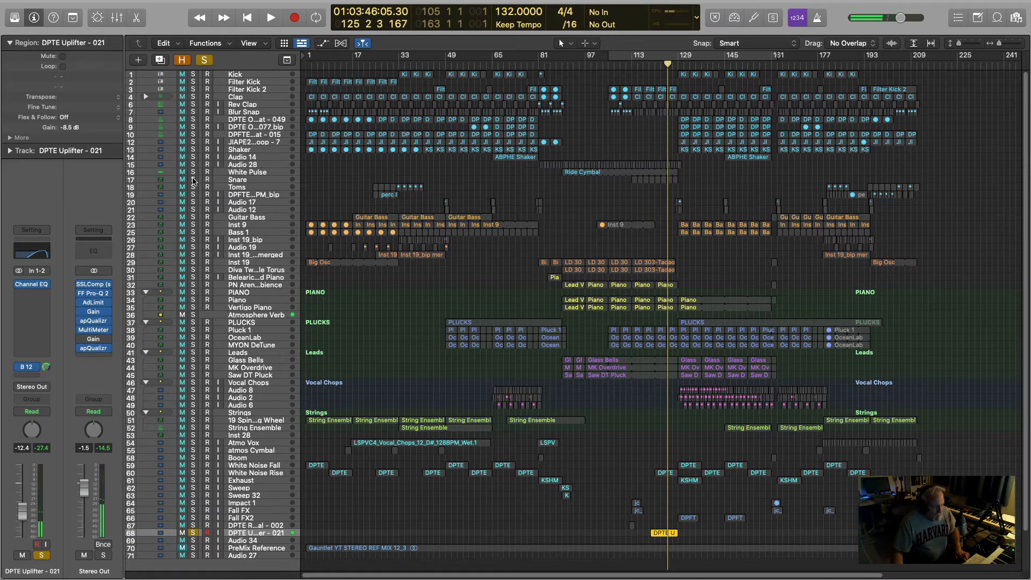
- Select and solo the Snare track alongside the uplifter and start playback from bar 119
{"action": "left_click", "coordinate": [193, 180]}
{"action": "left_click", "coordinate": [237, 180]}
{"action": "left_click", "coordinate": [649, 65]}
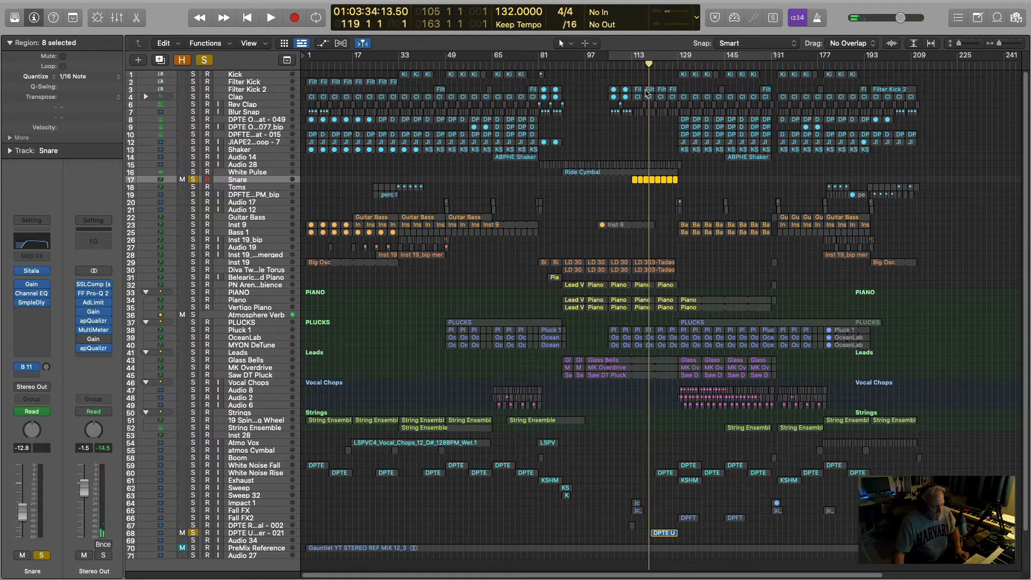
{"action": "key", "text": "space"}
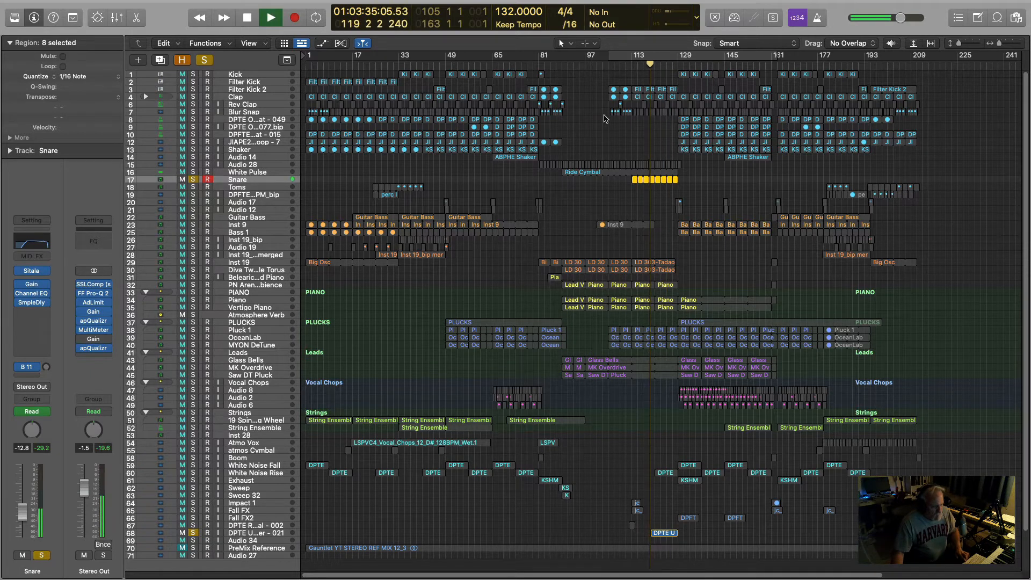
- Clear the solo on the DPTE Uplifter - 021 track and lower the 7000 Hz band of the Snare track's Channel EQ to -0.1 dB
{"action": "left_click", "coordinate": [194, 533]}
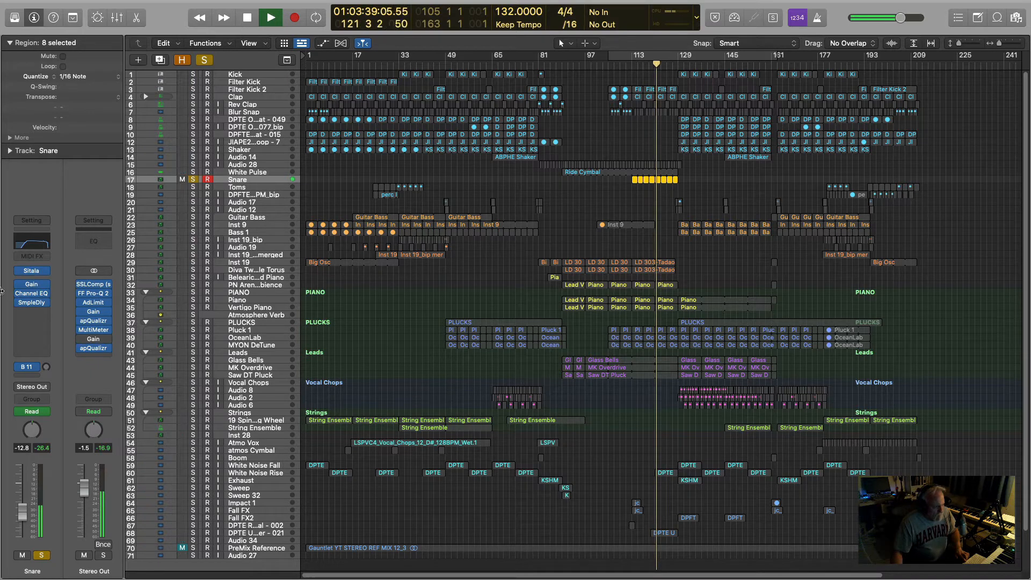
{"action": "left_click", "coordinate": [35, 246]}
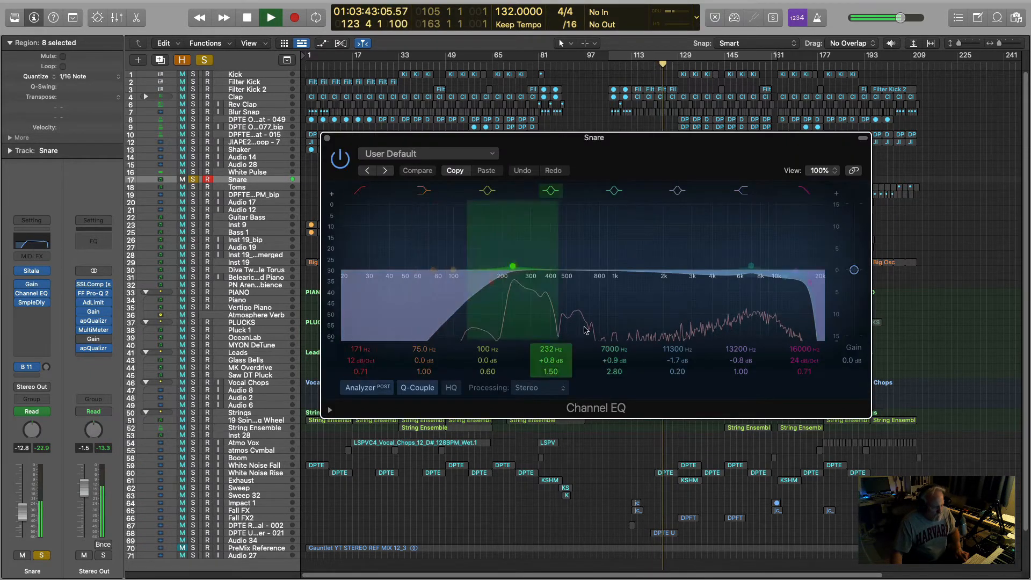
{"action": "left_click_drag", "start_coordinate": [751, 269], "coordinate": [751, 275]}
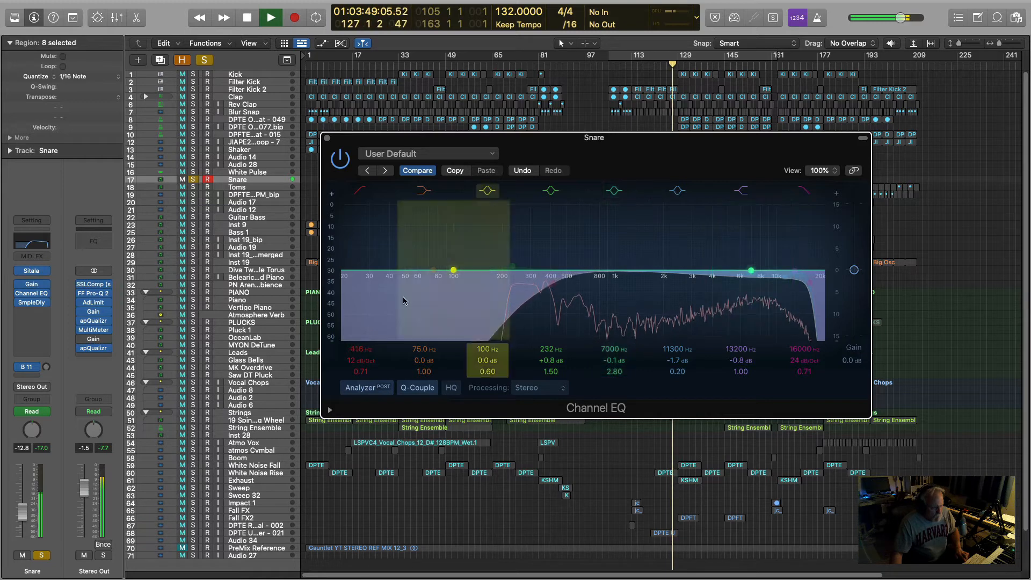
- Check the Stereo Out spectrum in apQualizr and set the snare's upper-mid EQ band to 7350 Hz, -0.9 dB and Q 0.79
{"action": "left_click", "coordinate": [94, 322]}
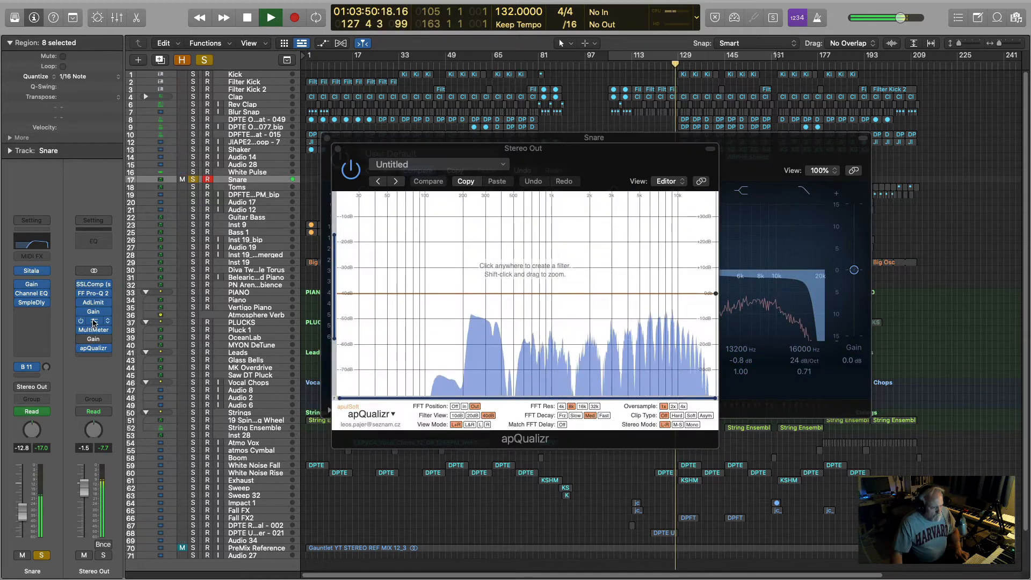
{"action": "left_click", "coordinate": [337, 149]}
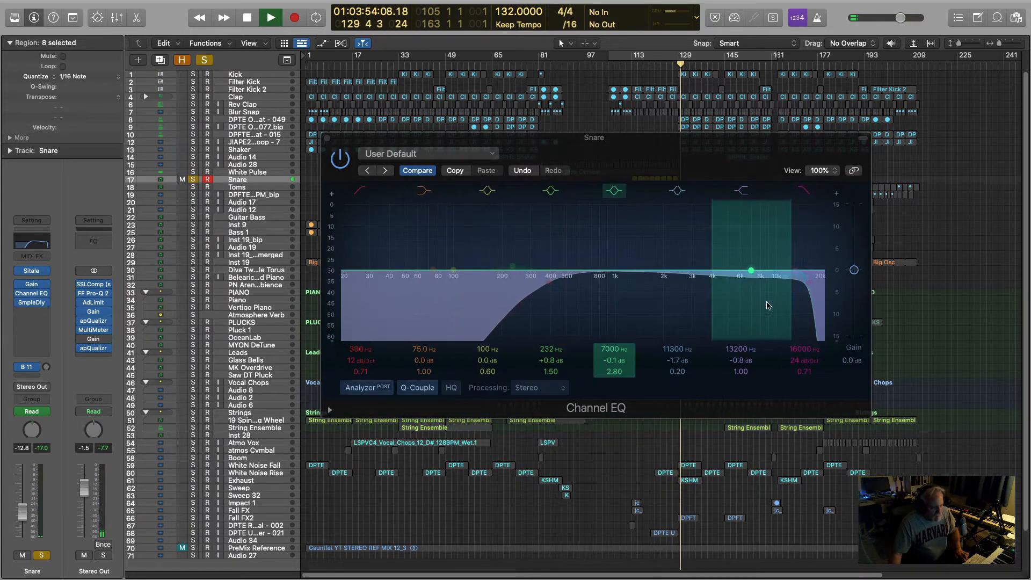
{"action": "left_click_drag", "start_coordinate": [756, 275], "coordinate": [753, 272]}
{"action": "left_click_drag", "start_coordinate": [613, 373], "coordinate": [613, 395]}
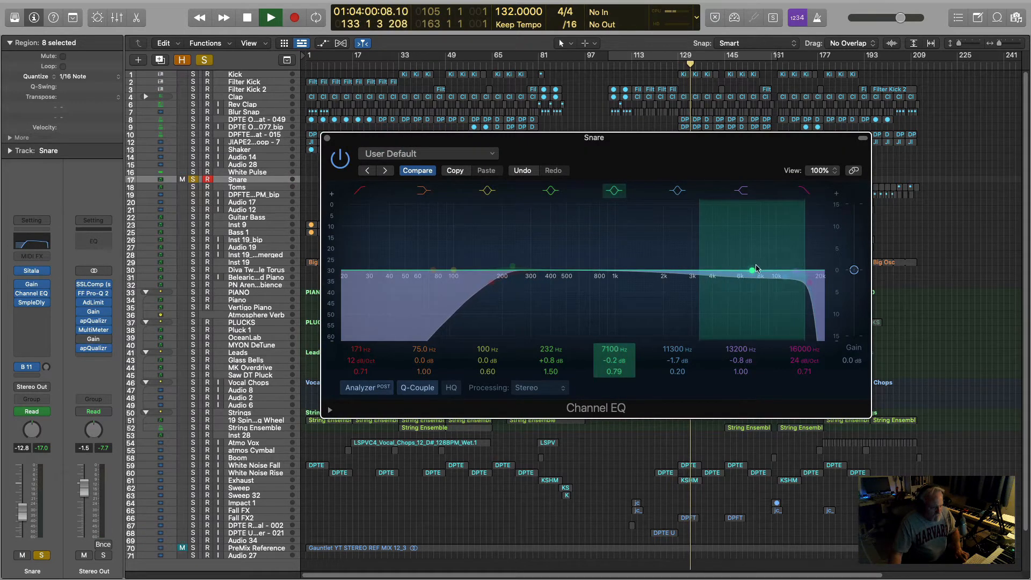
{"action": "left_click_drag", "start_coordinate": [756, 268], "coordinate": [759, 271]}
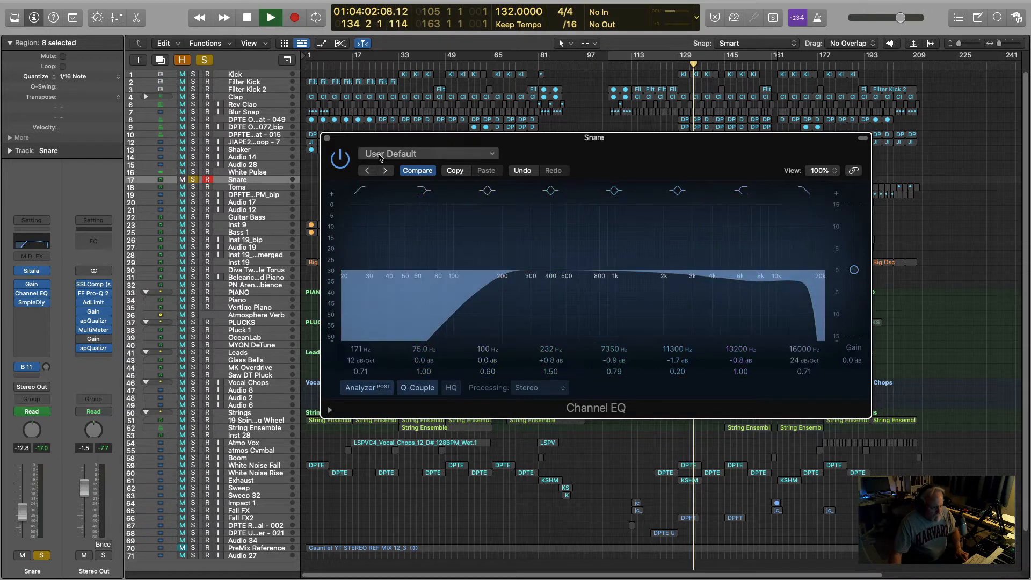
{"action": "left_click", "coordinate": [327, 138]}
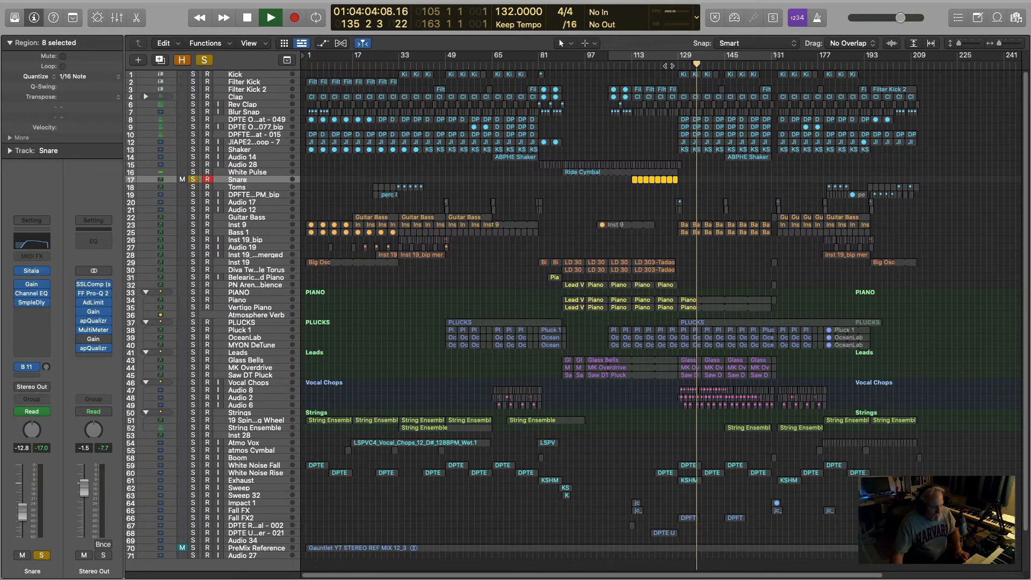
- Play the soloed snare from about bar 125, clearing its solo to hear the full mix through about bar 130
{"action": "left_click", "coordinate": [669, 66]}
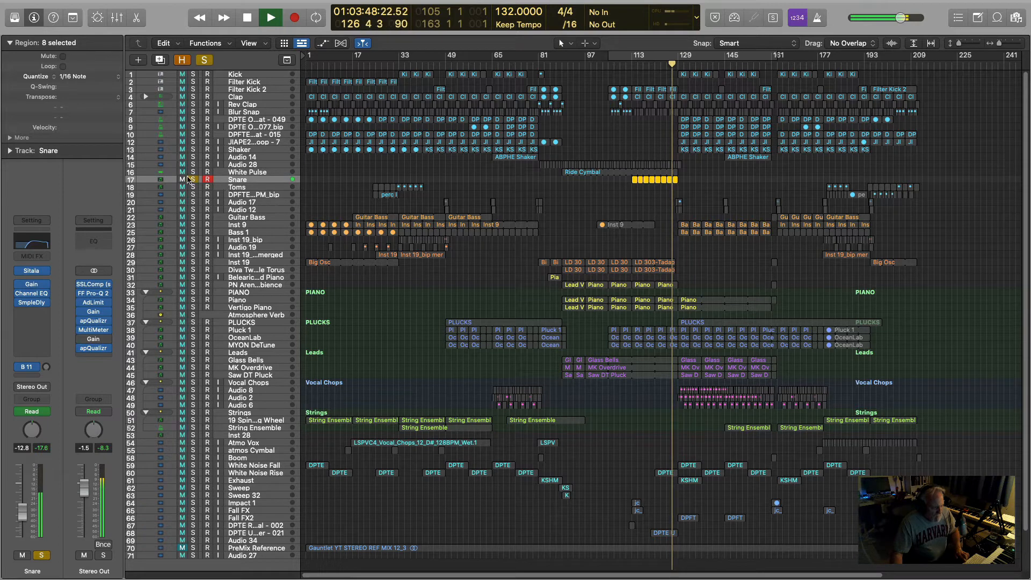
{"action": "left_click", "coordinate": [192, 180]}
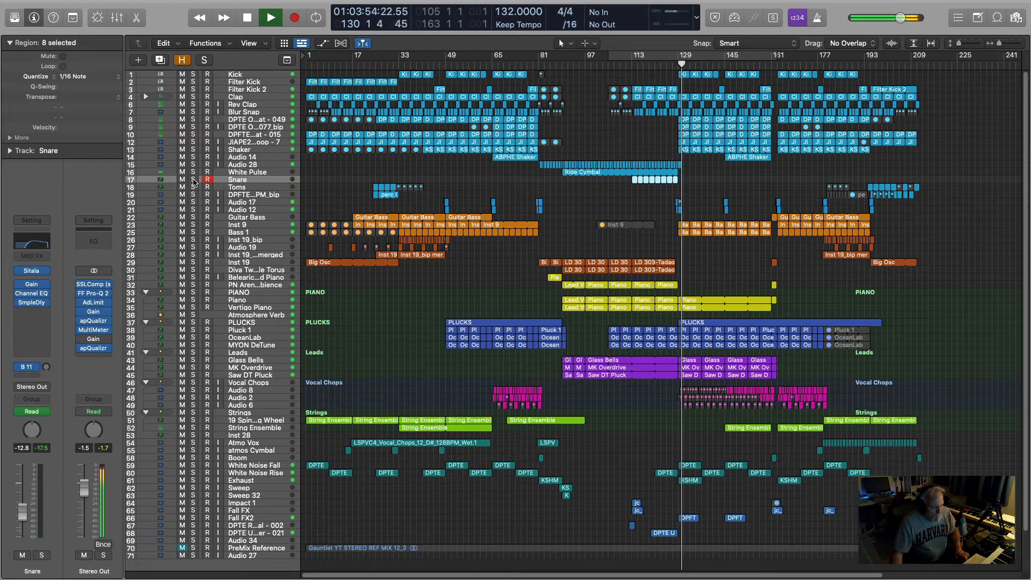
{"action": "key", "text": "space"}
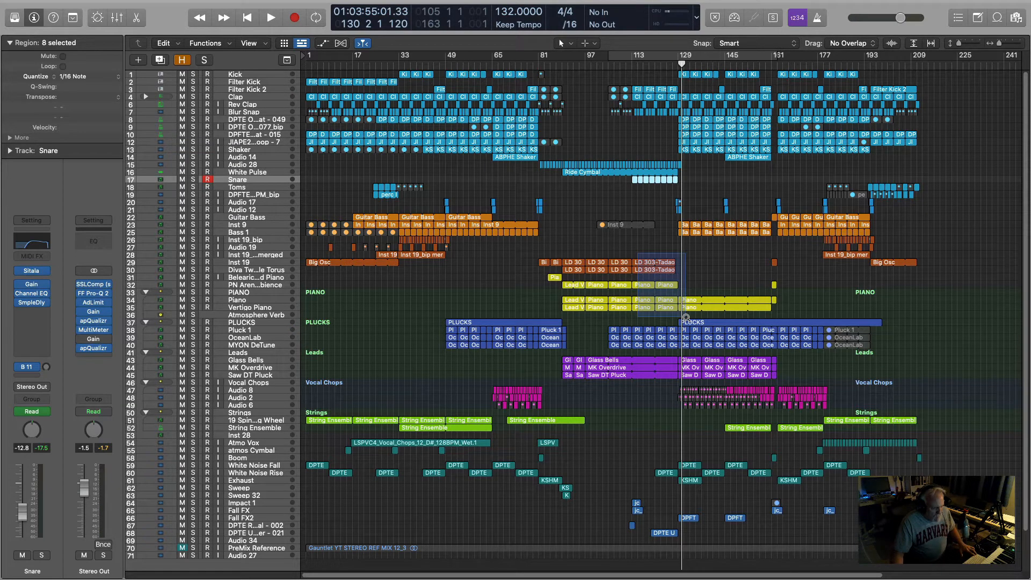
- Show the automation of the pluck tracks around bar 129 and open the FF Simplon filter on the PLUCKS track
{"action": "key", "text": "z"}
{"action": "key", "text": "z"}
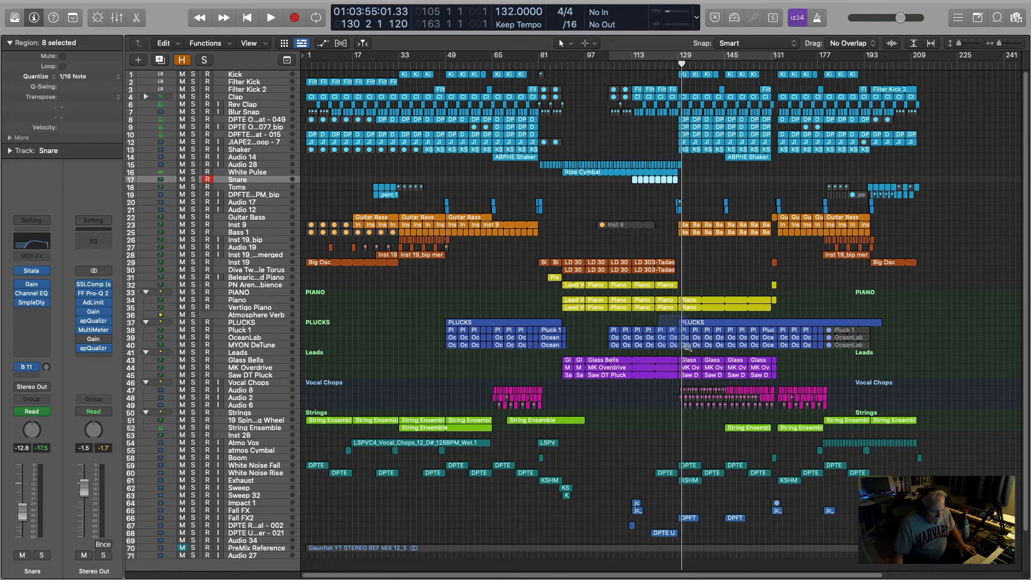
{"action": "left_click_drag", "start_coordinate": [687, 347], "coordinate": [687, 350]}
{"action": "key", "text": "a"}
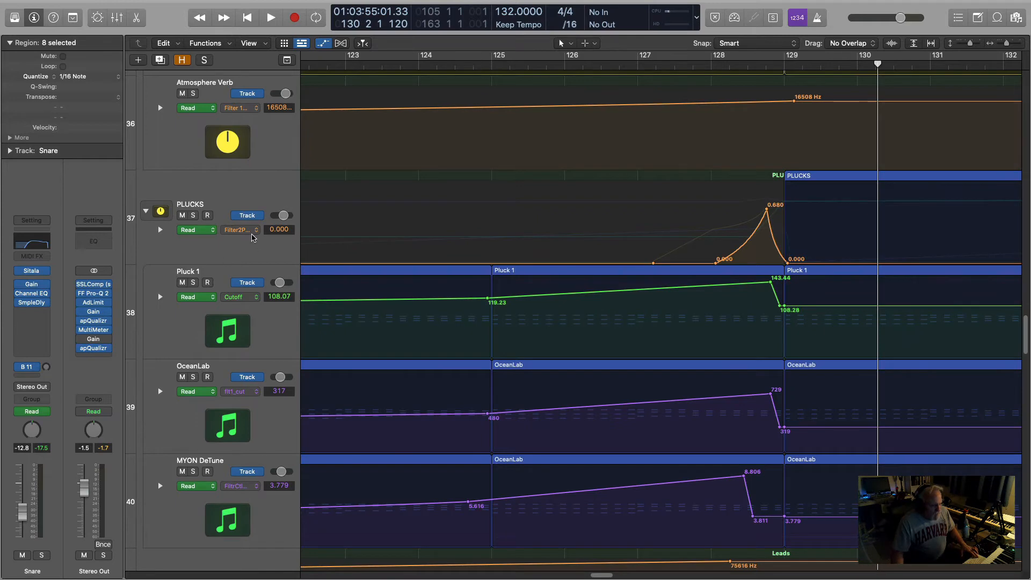
{"action": "left_click", "coordinate": [243, 232]}
{"action": "left_click", "coordinate": [42, 319]}
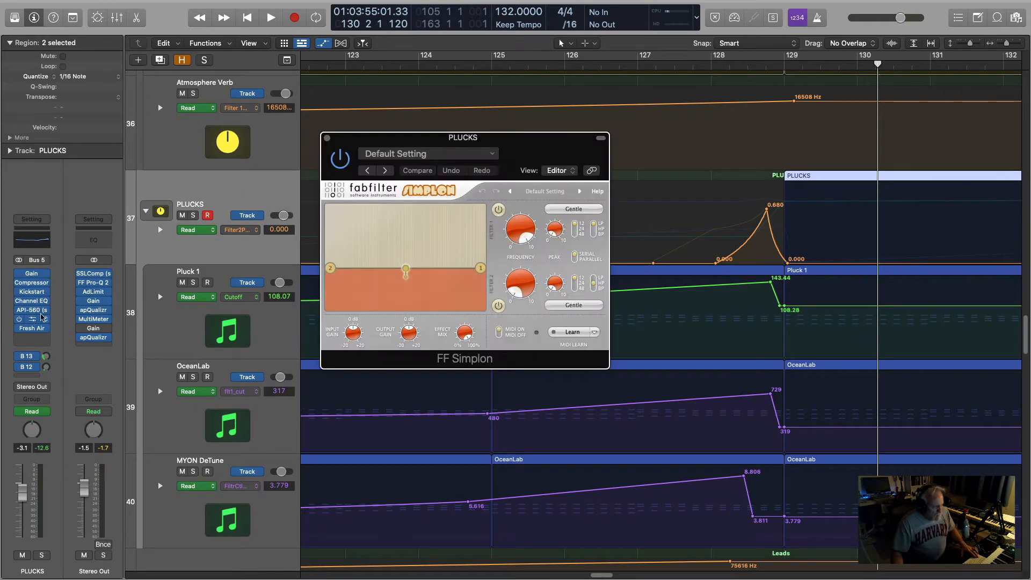
{"action": "left_click_drag", "start_coordinate": [370, 138], "coordinate": [295, 222]}
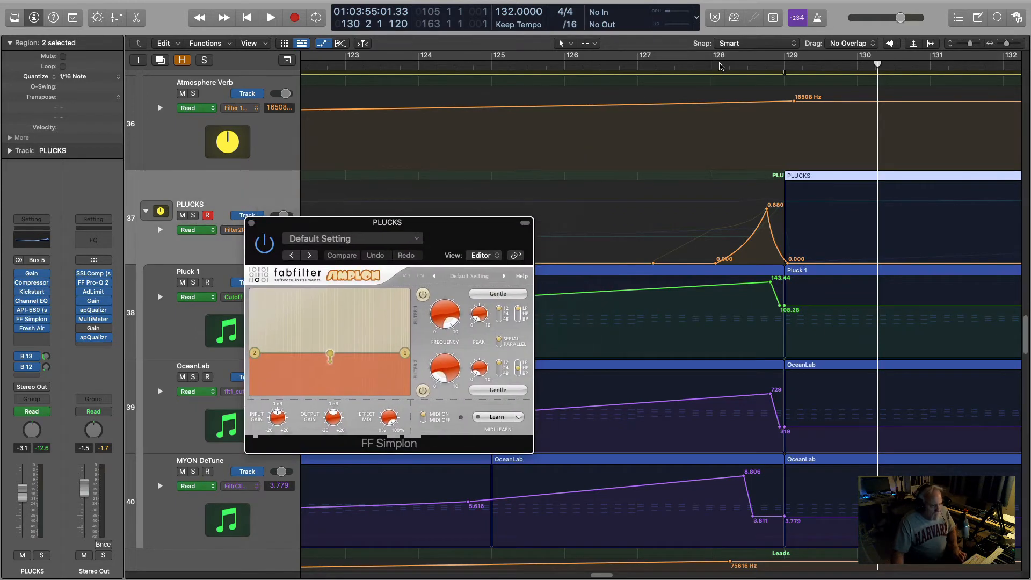
- Play the full mix from bar 128 to bar 129 while watching the PLUCKS track's FF Simplon filter
{"action": "left_click", "coordinate": [713, 71]}
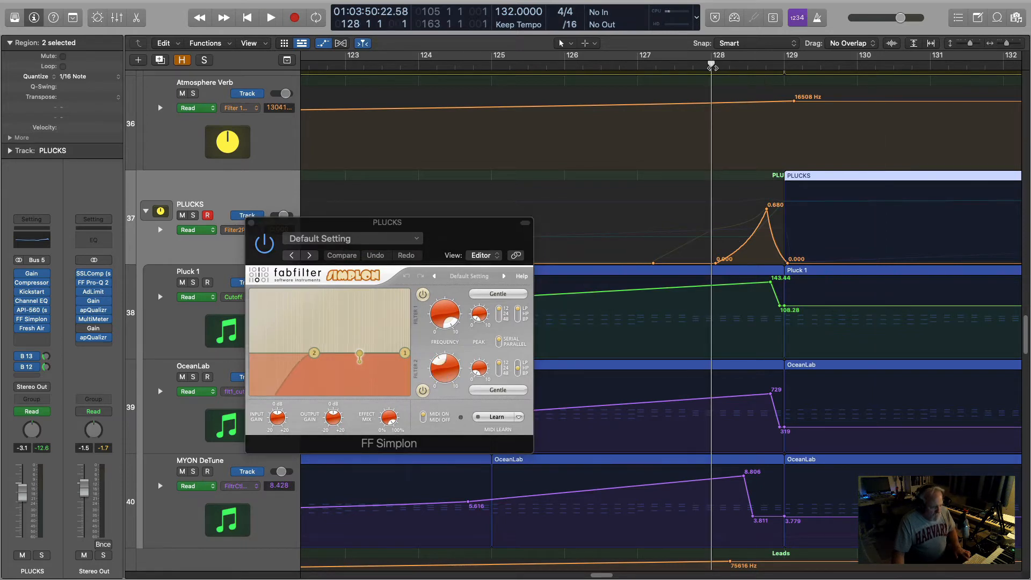
{"action": "key", "text": "space"}
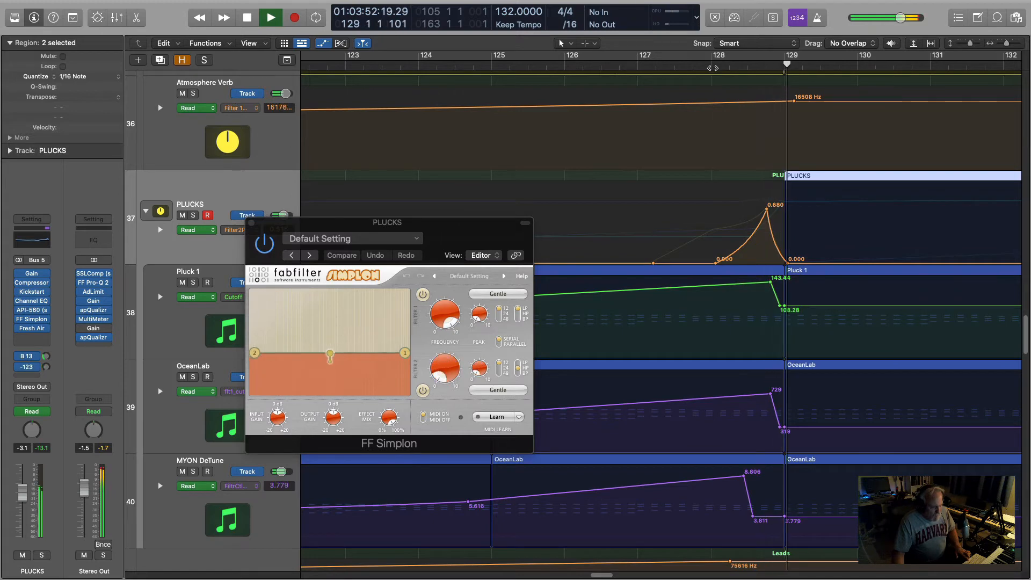
{"action": "key", "text": "space"}
{"action": "left_click_drag", "start_coordinate": [322, 226], "coordinate": [327, 292]}
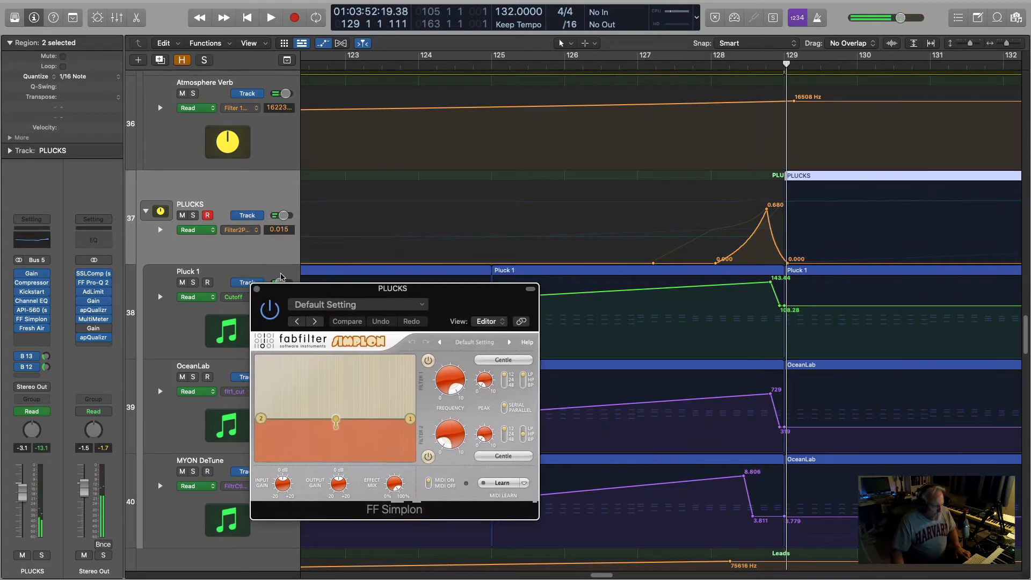
- Display the FF Simplon Filter 2 Freq automation on PLUCKS, solo the track and audition it from bar 127 to about bar 129
{"action": "left_click", "coordinate": [257, 231]}
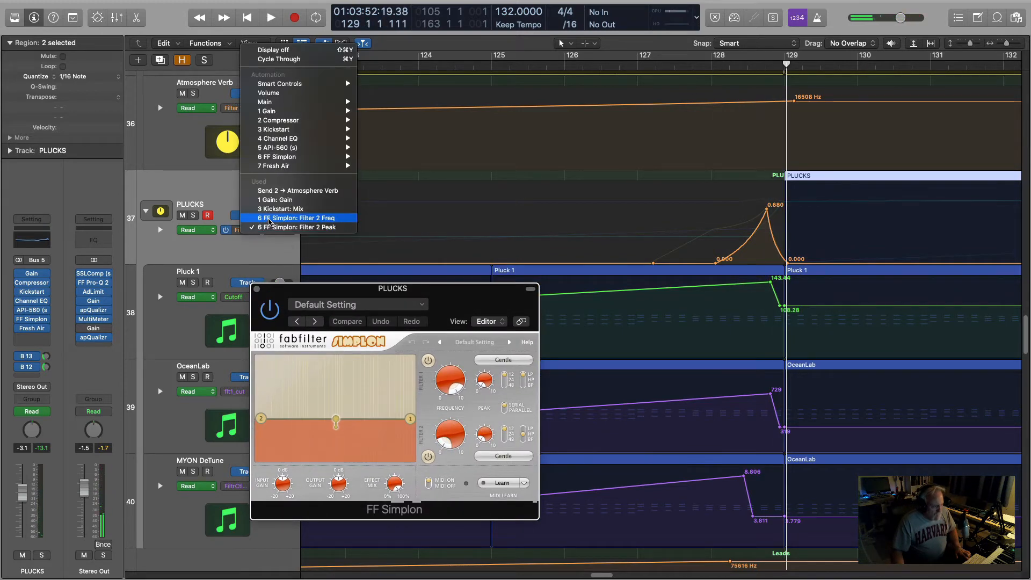
{"action": "left_click", "coordinate": [269, 218]}
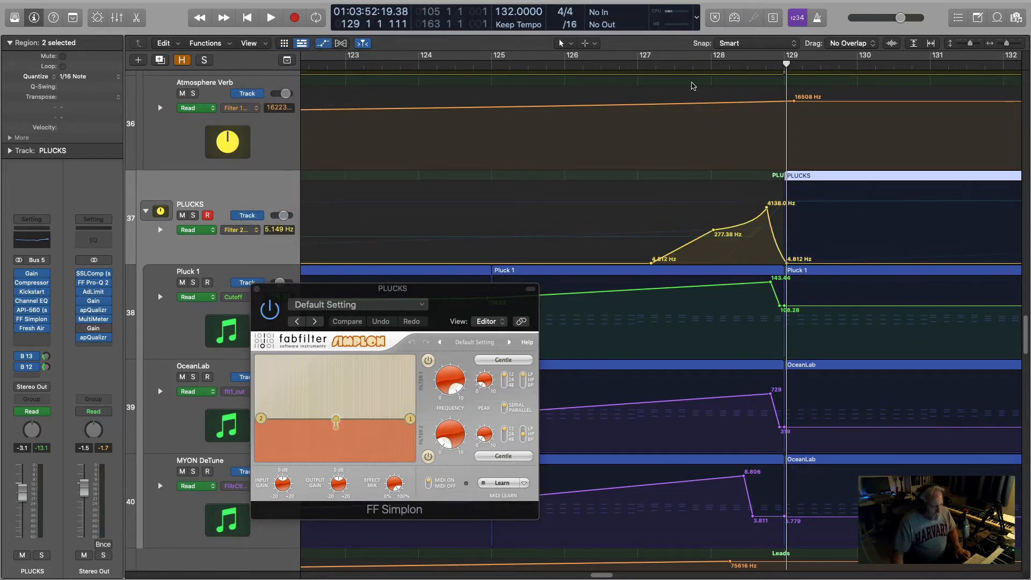
{"action": "key", "text": "space"}
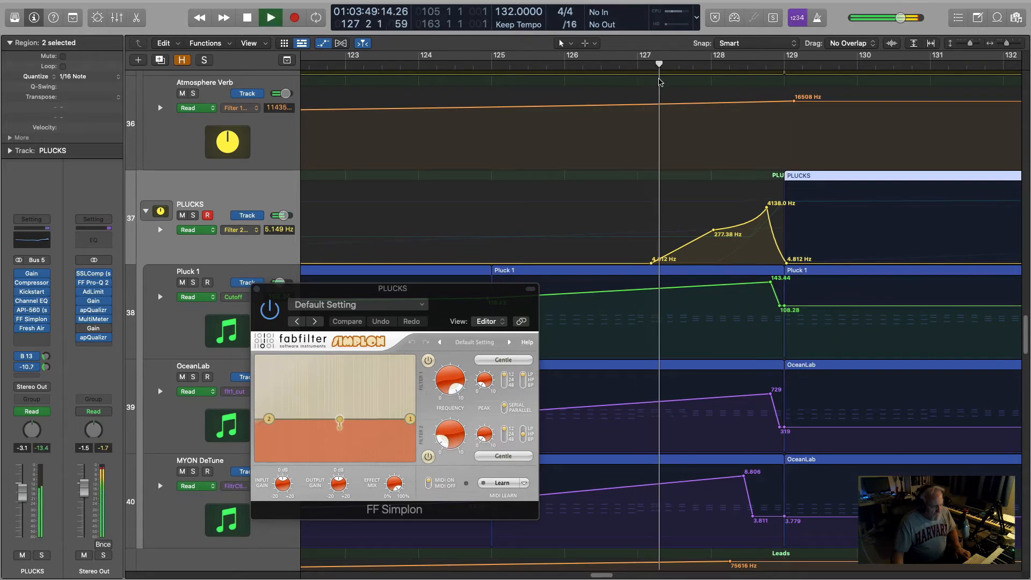
{"action": "left_click", "coordinate": [194, 215]}
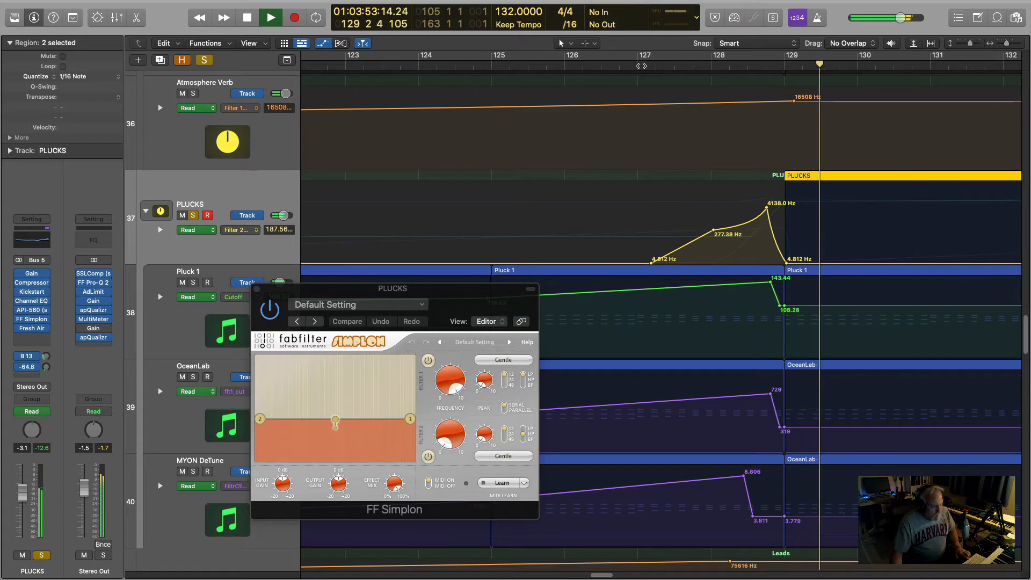
{"action": "left_click", "coordinate": [637, 66]}
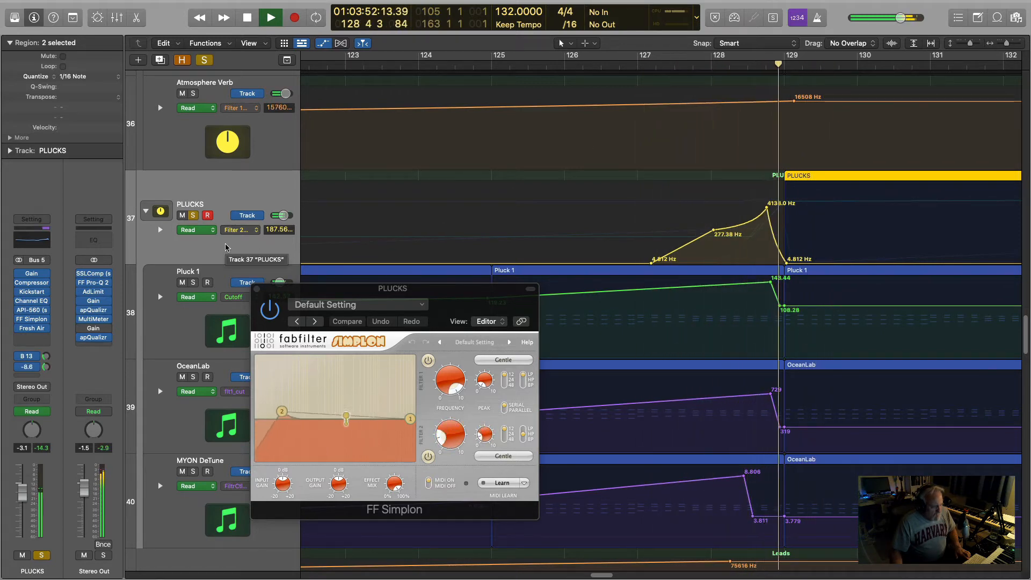
{"action": "key", "text": "space"}
- Display the PLUCKS track's Send 2 → Atmosphere Verb automation and play the soloed track from bar 128 to bar 129
{"action": "left_click", "coordinate": [212, 233]}
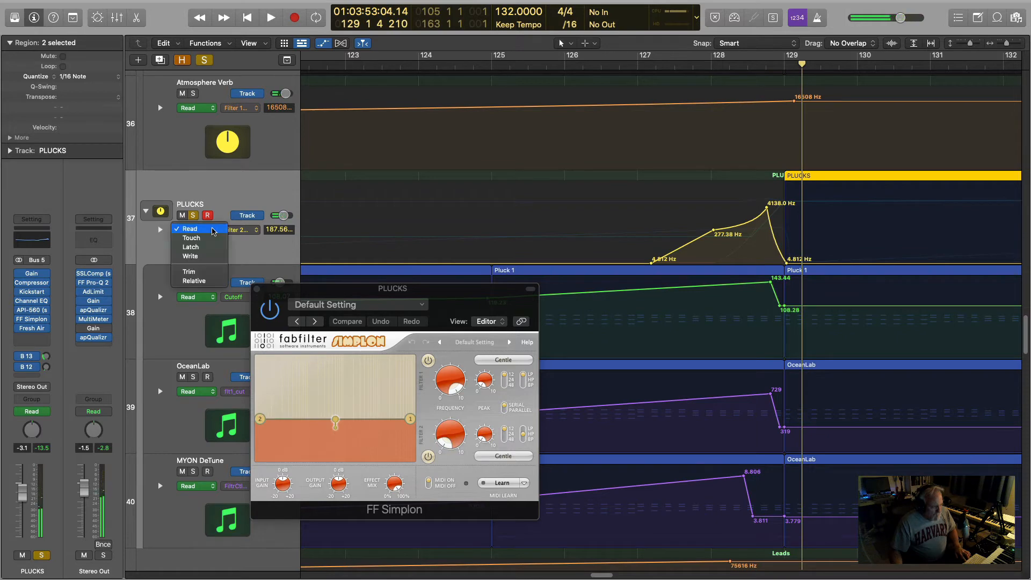
{"action": "left_click", "coordinate": [251, 189]}
{"action": "left_click", "coordinate": [241, 230]}
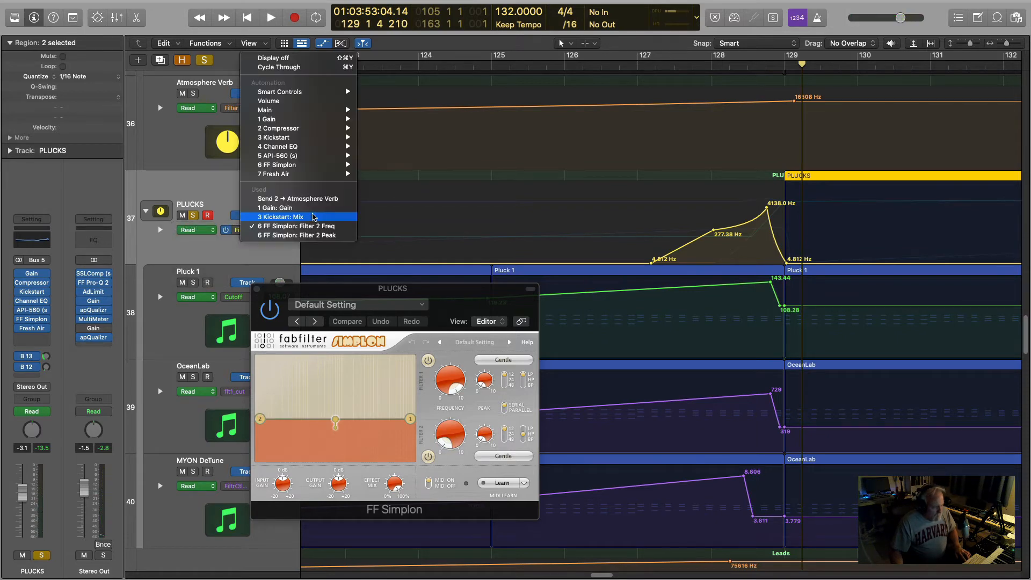
{"action": "left_click", "coordinate": [316, 199]}
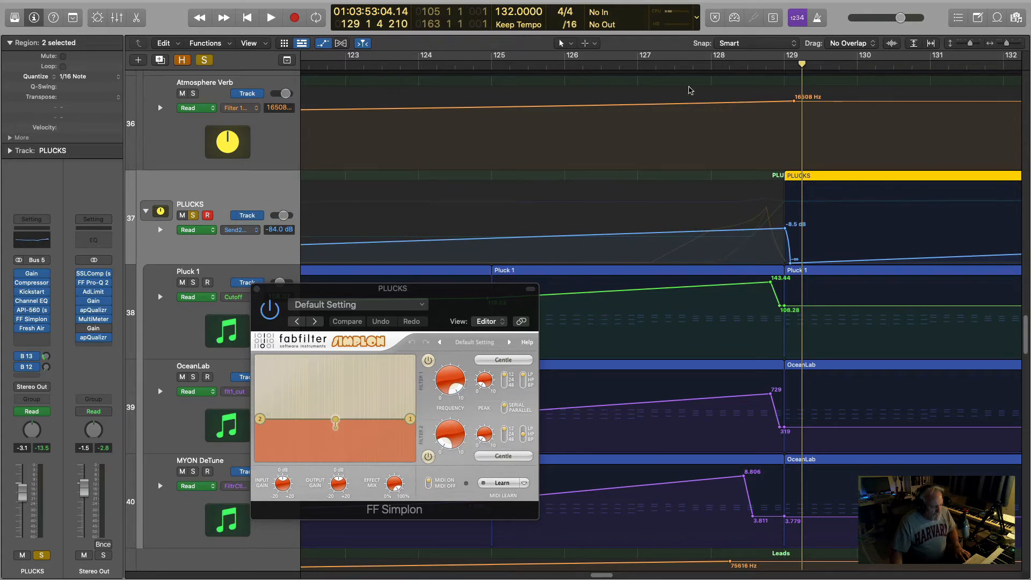
{"action": "left_click", "coordinate": [711, 62]}
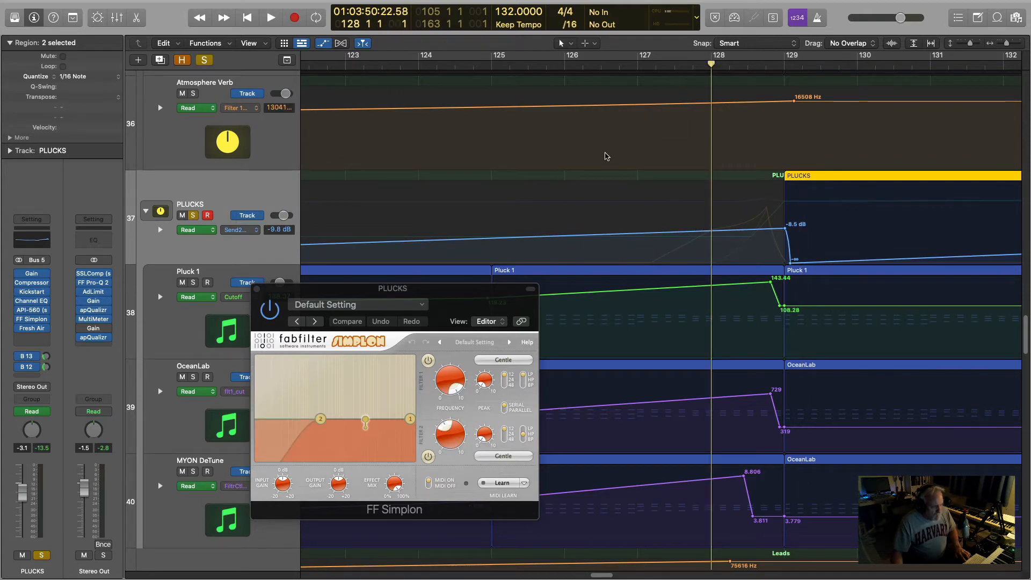
{"action": "key", "text": "space"}
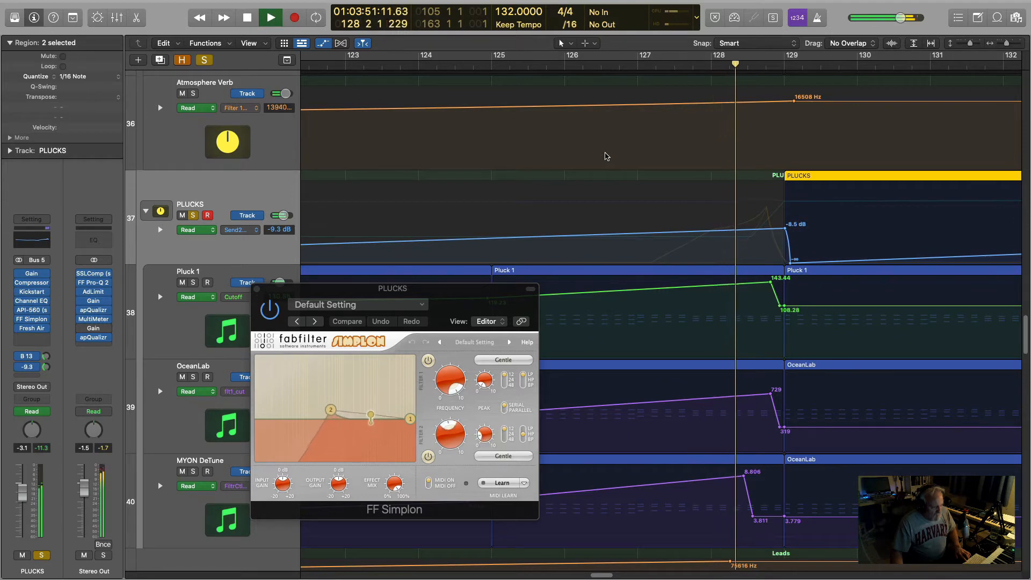
{"action": "key", "text": "space"}
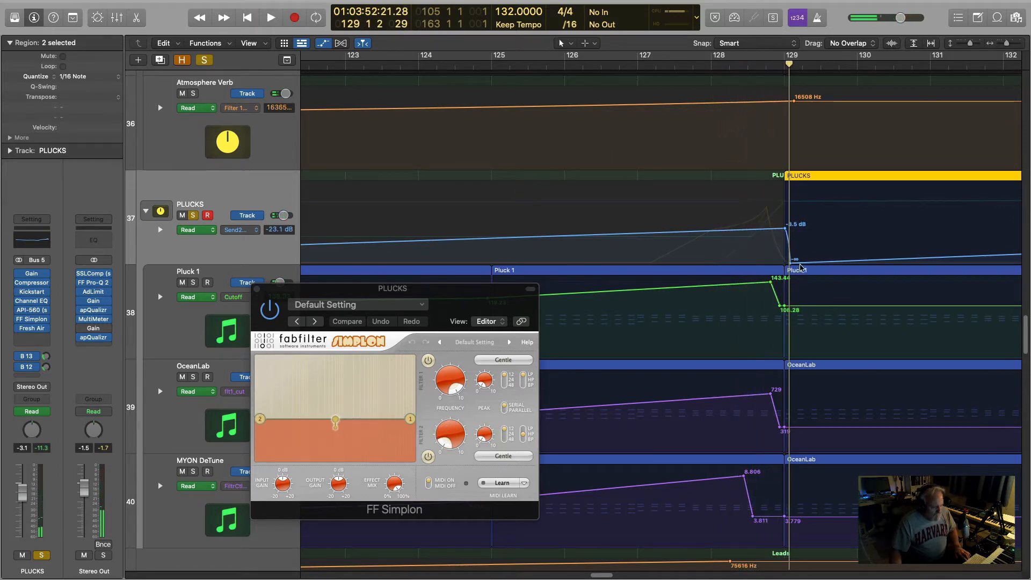
- Display the Kickstart Mix automation on PLUCKS, open the Kickstart plug-in and play from bar 127 past bar 129
{"action": "left_click", "coordinate": [252, 232]}
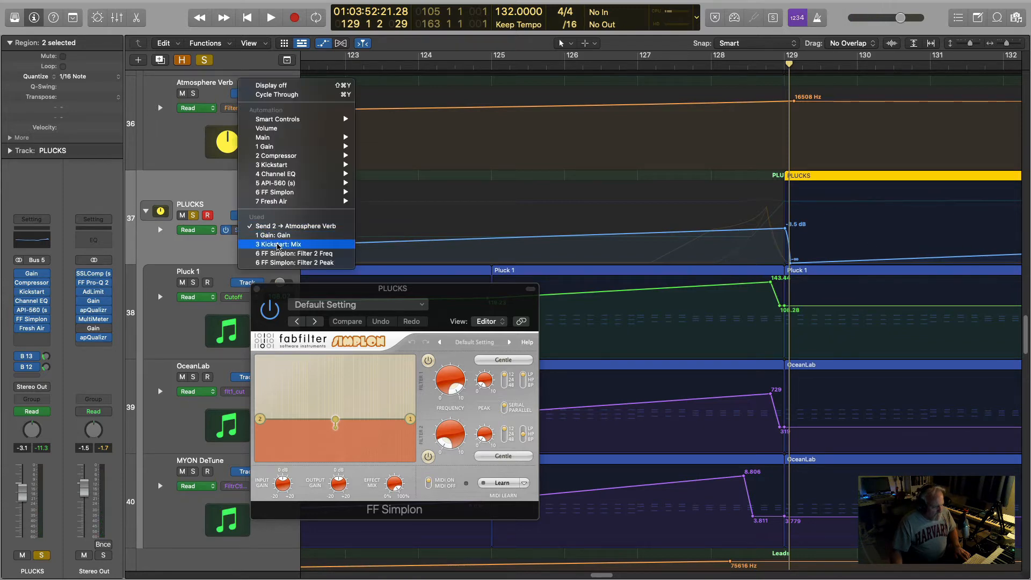
{"action": "left_click", "coordinate": [289, 244]}
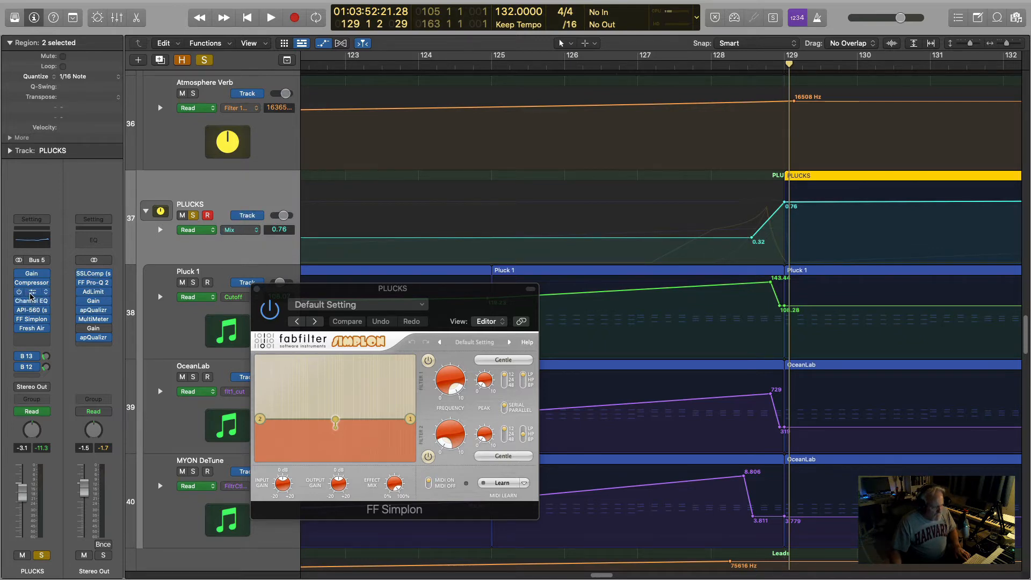
{"action": "left_click", "coordinate": [649, 67]}
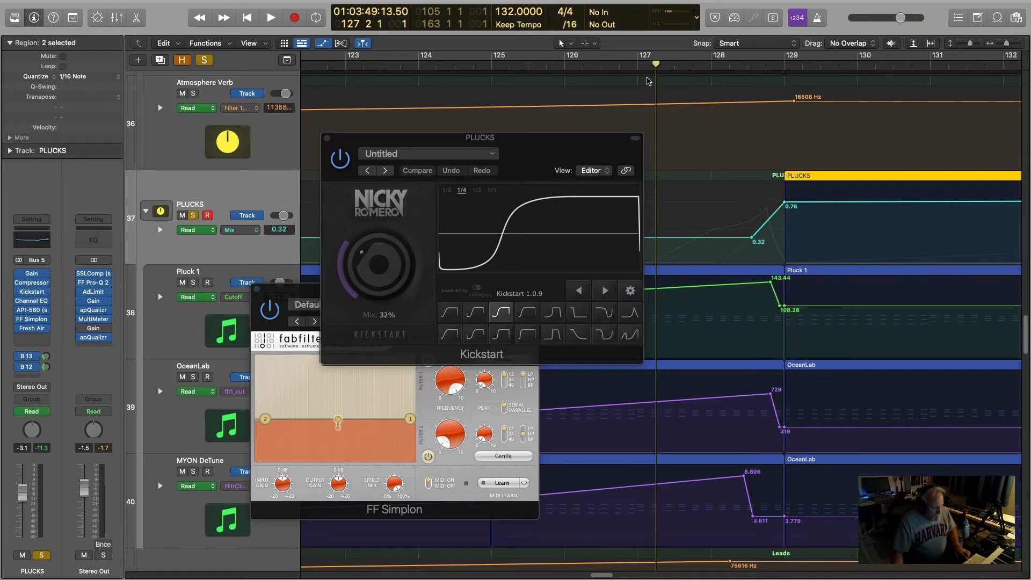
{"action": "key", "text": "space"}
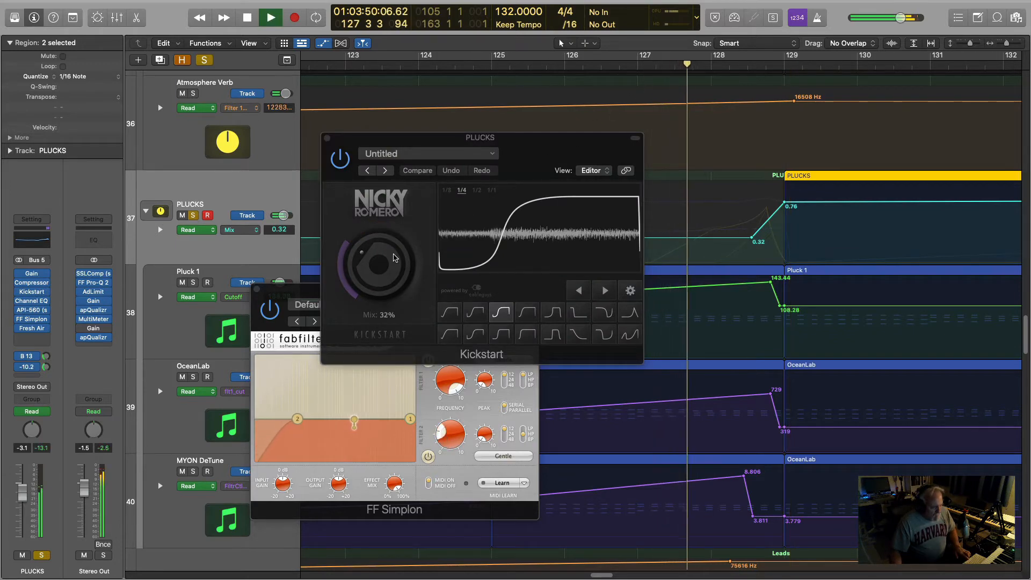
{"action": "key", "text": "space"}
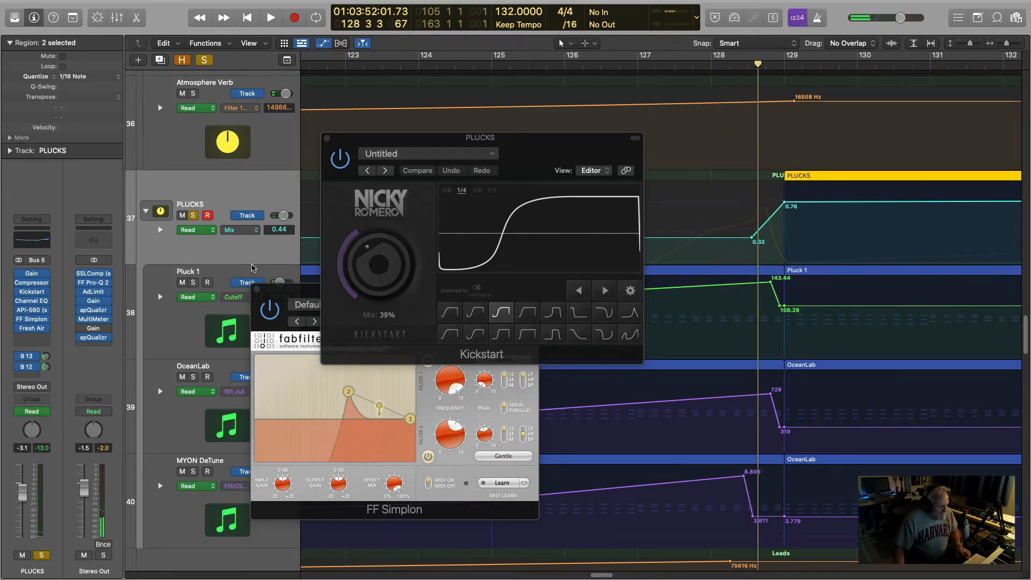
{"action": "key", "text": "space"}
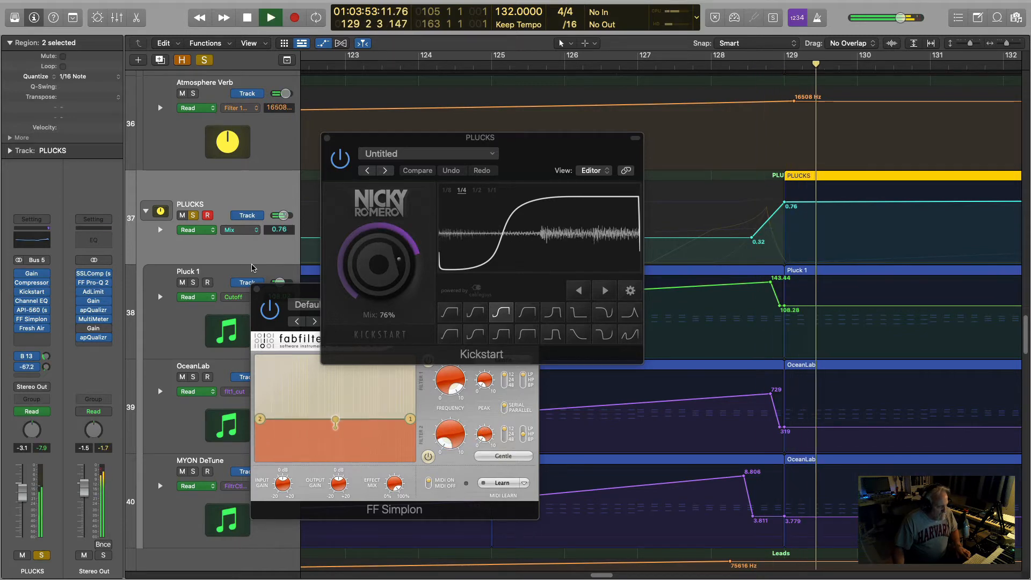
- Toggle Kickstart's bypass while the soloed PLUCKS track plays, close the plug-in and stop playback at bar 134
{"action": "left_click", "coordinate": [339, 163]}
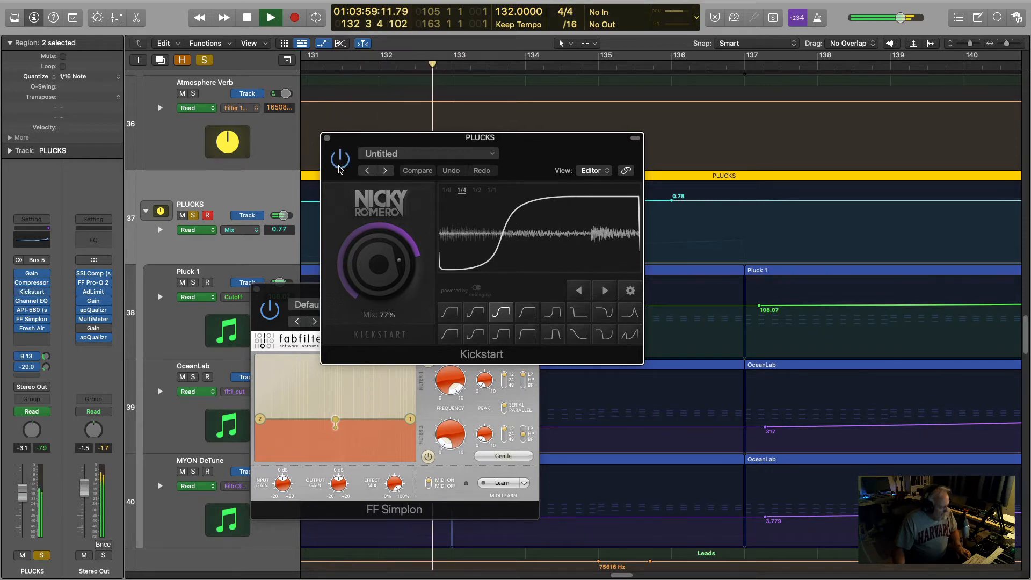
{"action": "left_click", "coordinate": [327, 138]}
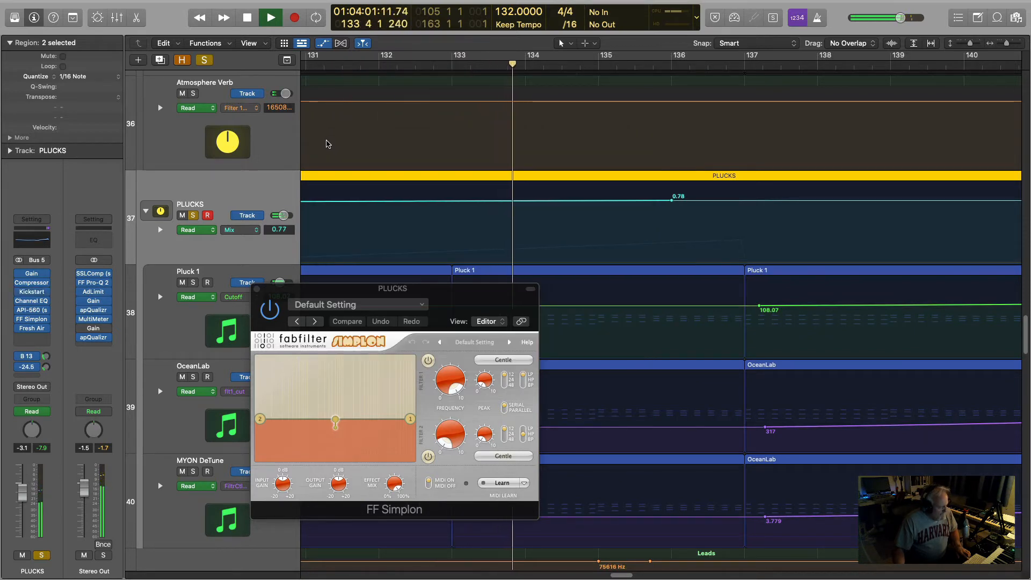
{"action": "key", "text": "space"}
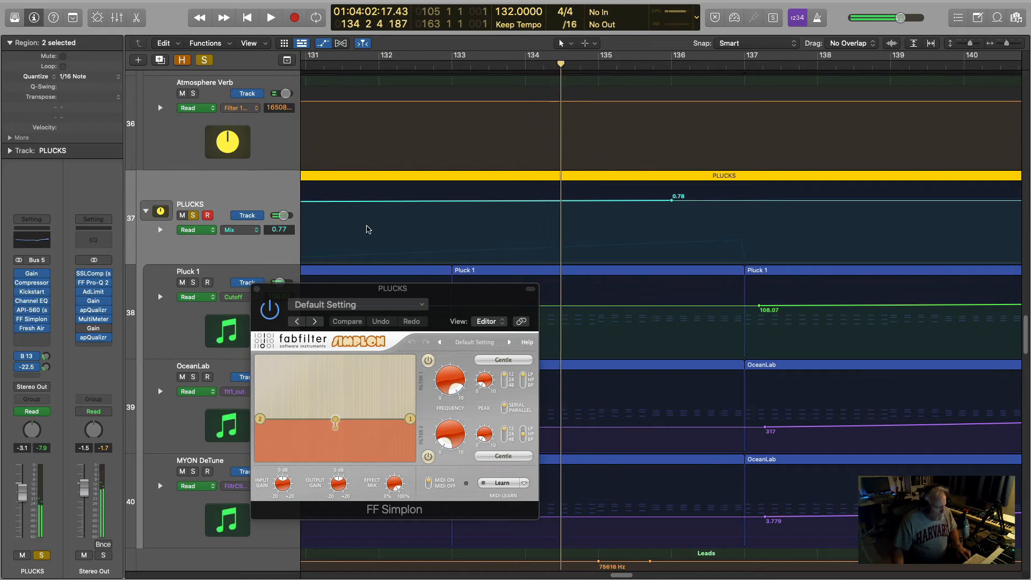
- Show the whole arrangement, move the playhead to bar 113 and switch the solo from PLUCKS to the reference mix on track 70
{"action": "scroll", "coordinate": [436, 231], "scroll_direction": "left", "scroll_amount": 10}
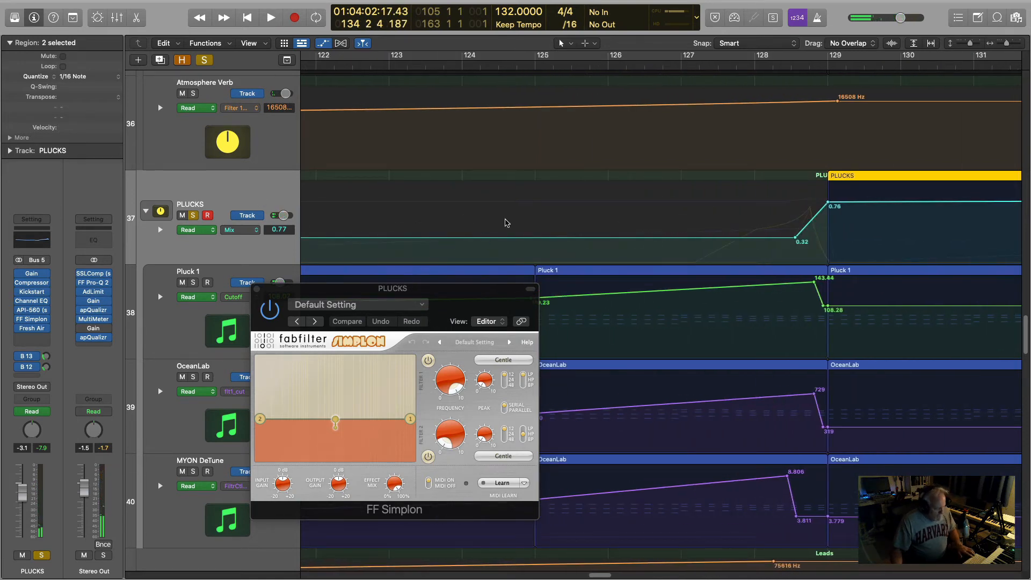
{"action": "key", "text": "z"}
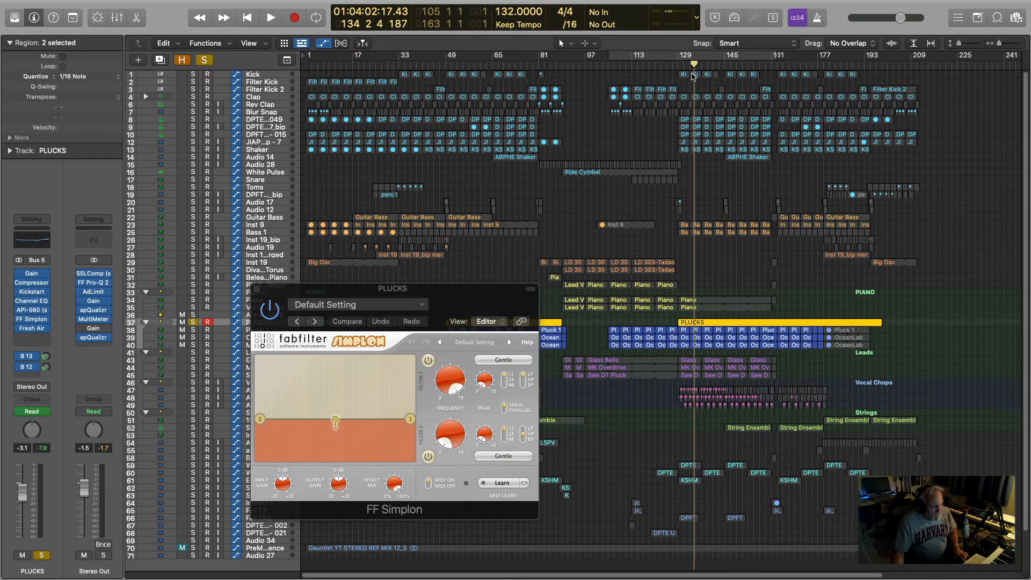
{"action": "left_click_drag", "start_coordinate": [693, 66], "coordinate": [630, 72]}
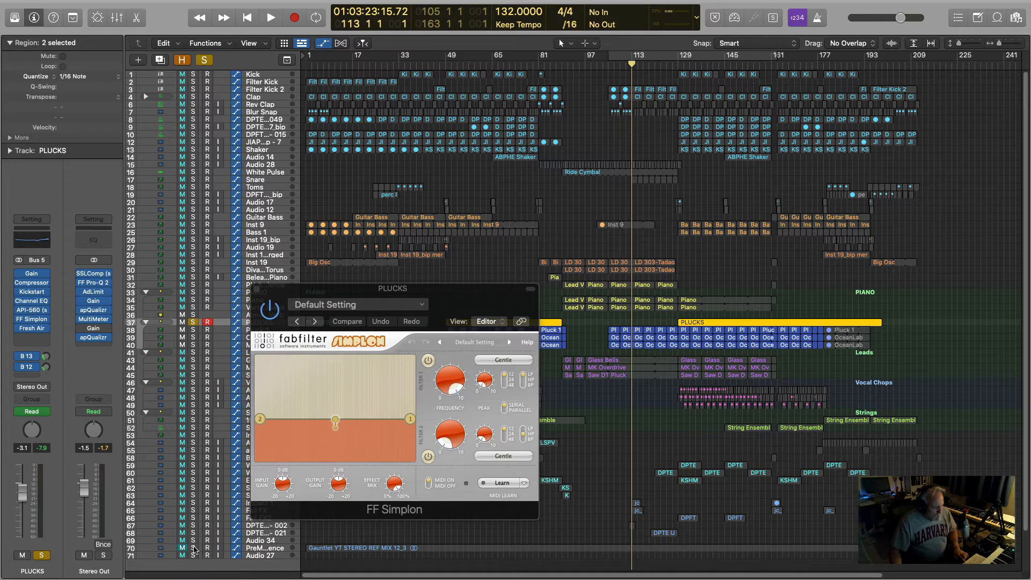
{"action": "left_click", "coordinate": [194, 549]}
{"action": "left_click", "coordinate": [206, 60]}
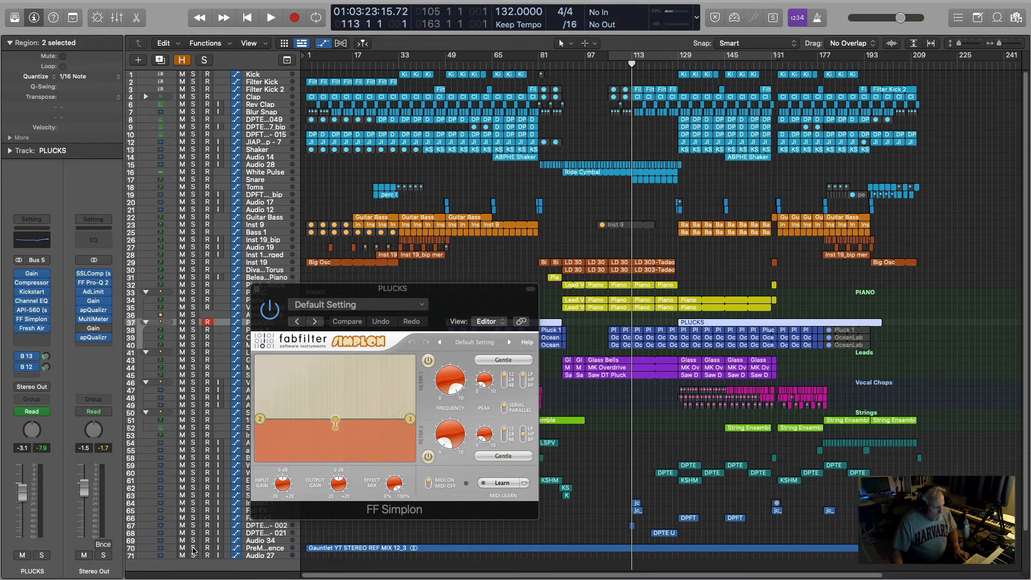
{"action": "left_click", "coordinate": [194, 549]}
- Play the soloed reference mix from bar 113 to bar 130, pausing near bars 115 and 120
{"action": "key", "text": "space"}
{"action": "key", "text": "space"}
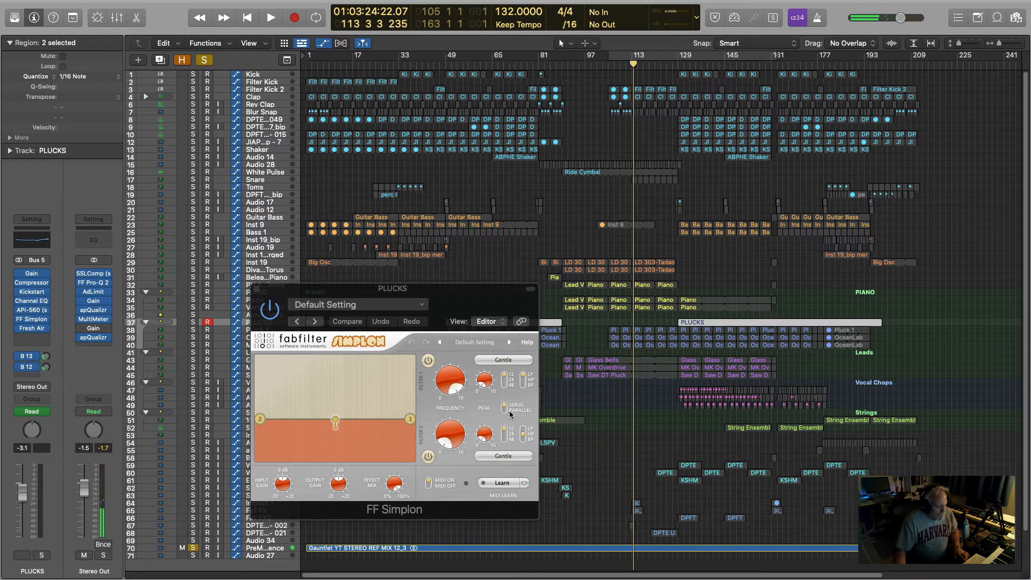
{"action": "key", "text": "space"}
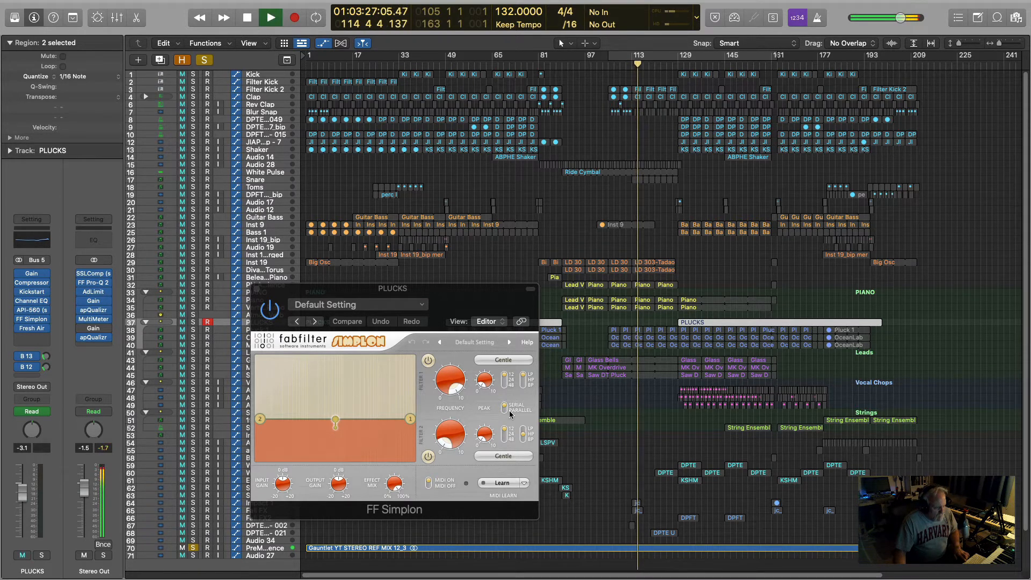
{"action": "key", "text": "space"}
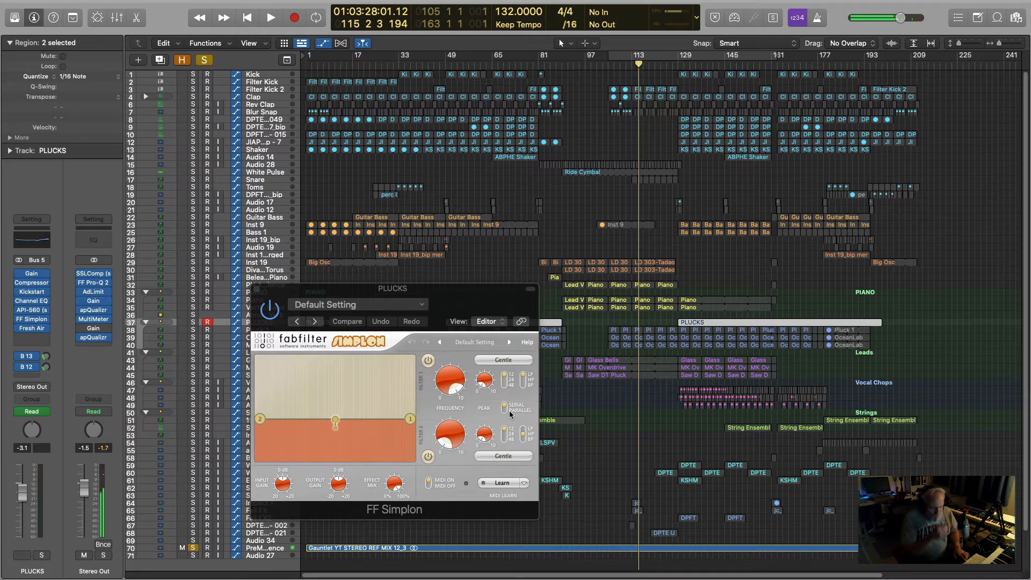
{"action": "key", "text": "space"}
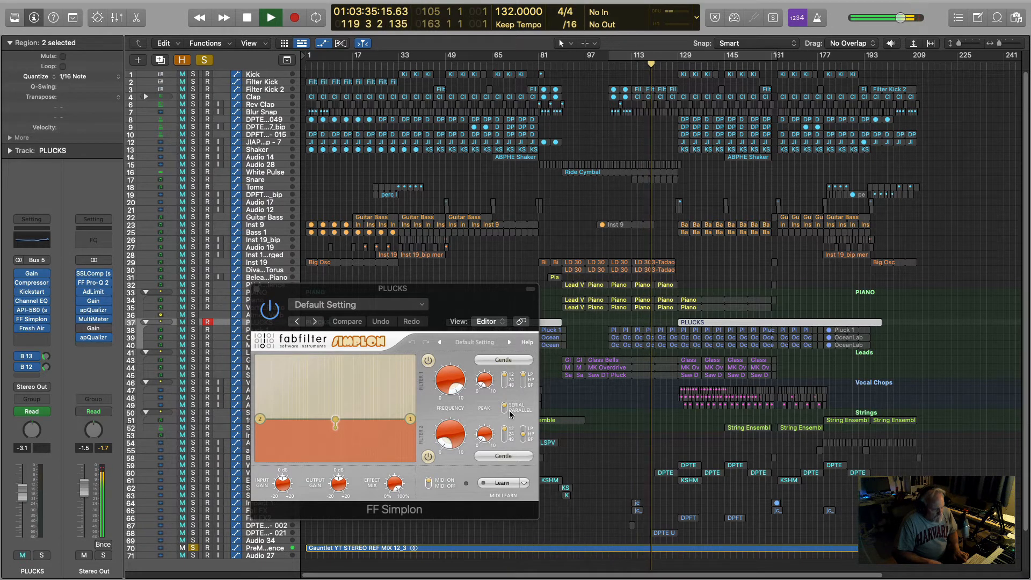
{"action": "key", "text": "space"}
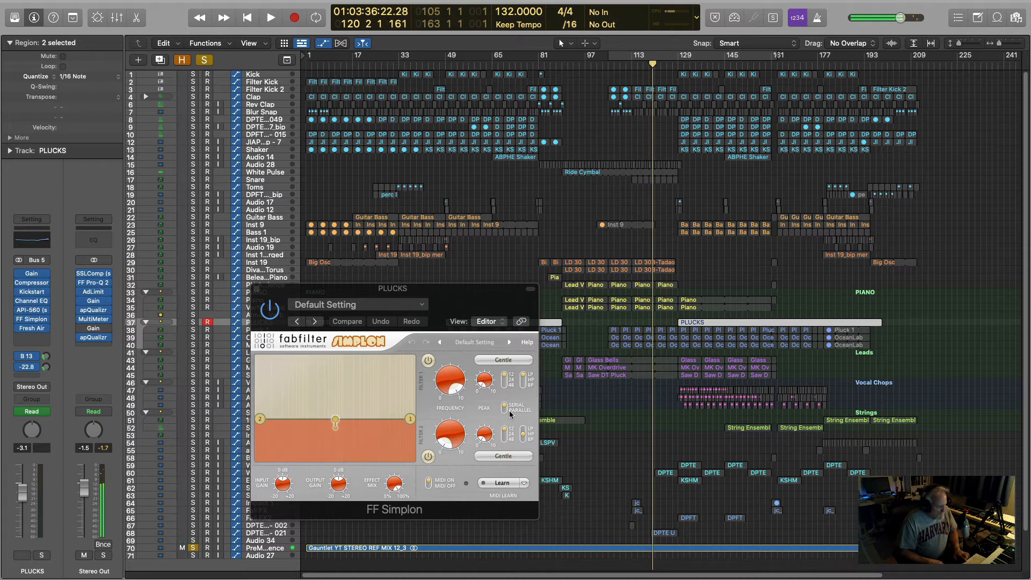
{"action": "key", "text": "space"}
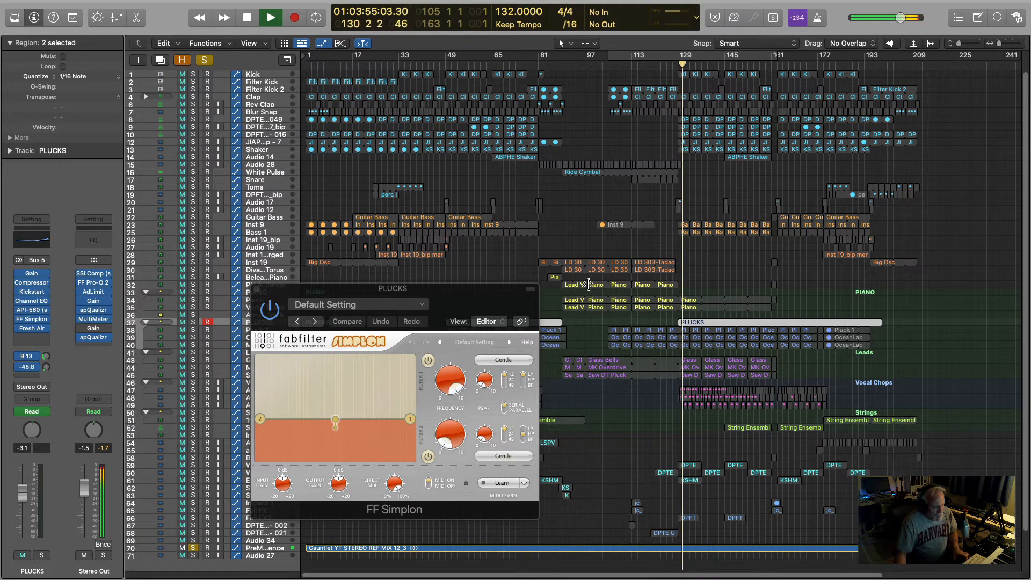
{"action": "key", "text": "space"}
- Hide the FF Simplon plug-in window, unsolo the reference mix and play the full mix from bar 113
{"action": "key", "text": "v"}
{"action": "left_click", "coordinate": [193, 548]}
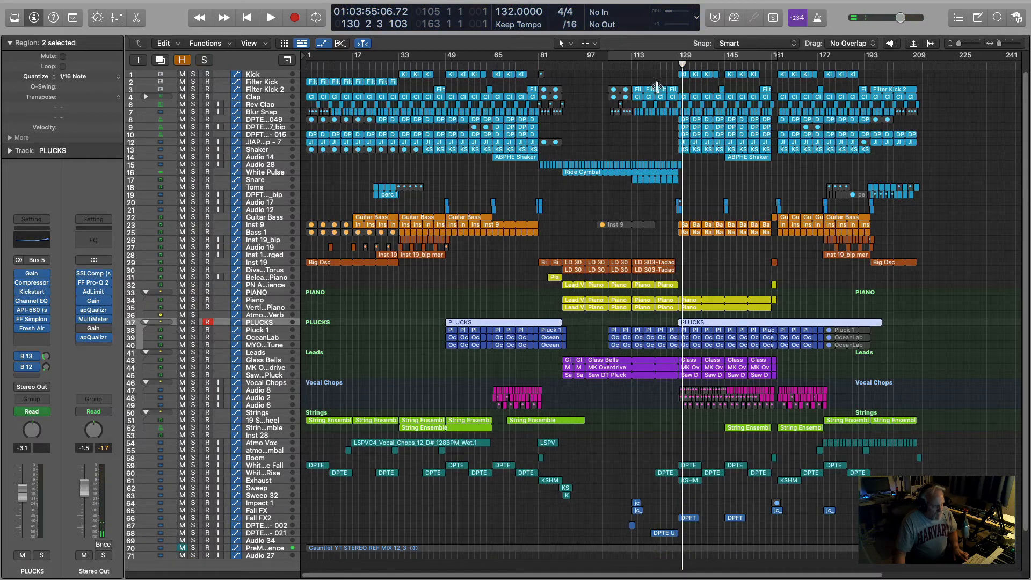
{"action": "left_click", "coordinate": [632, 64]}
{"action": "key", "text": "space"}
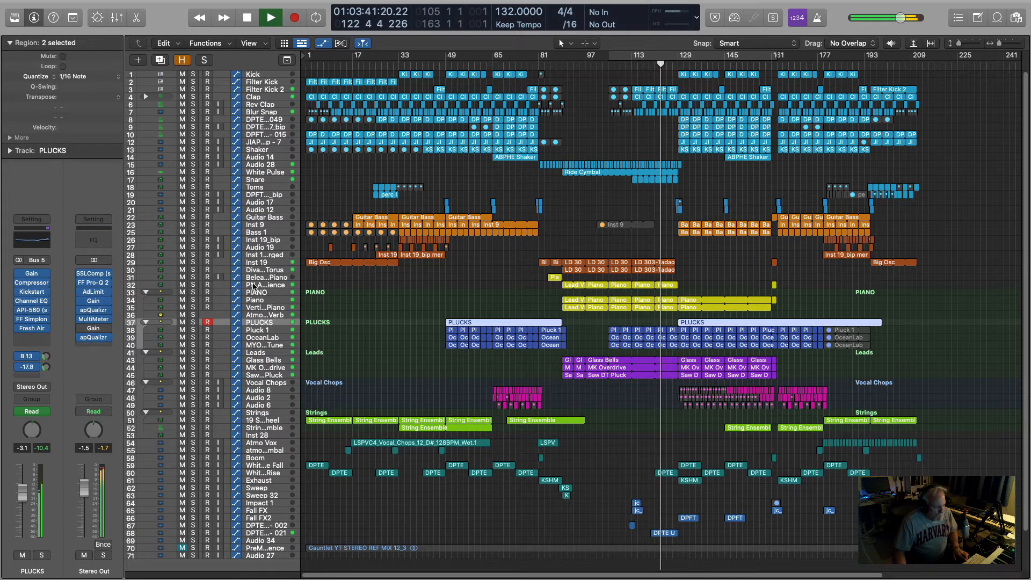
- Solo the Diva track on row 30 briefly at bar 124, unsolo it and play the full mix on to bar 132
{"action": "left_click", "coordinate": [193, 270]}
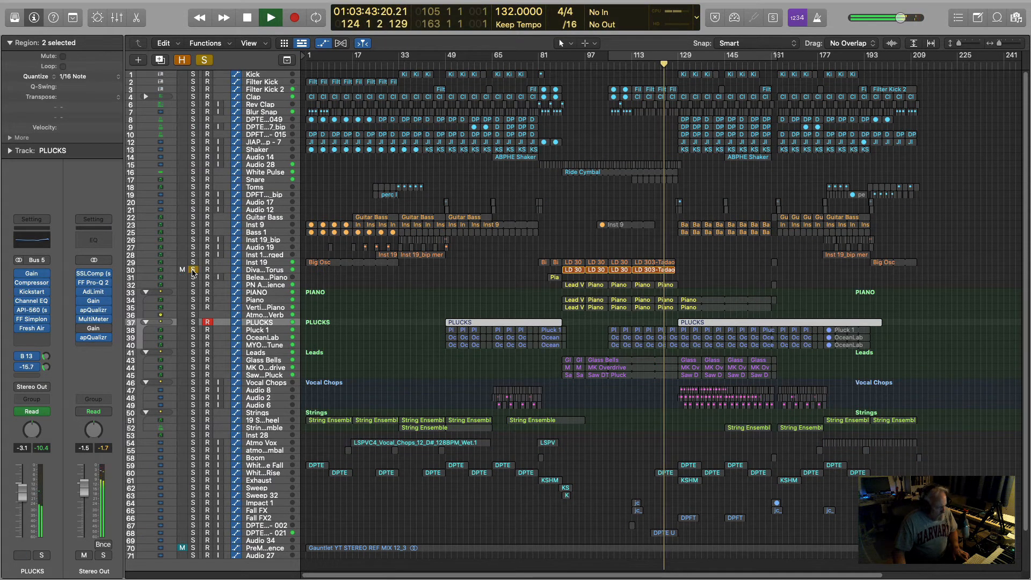
{"action": "key", "text": "space"}
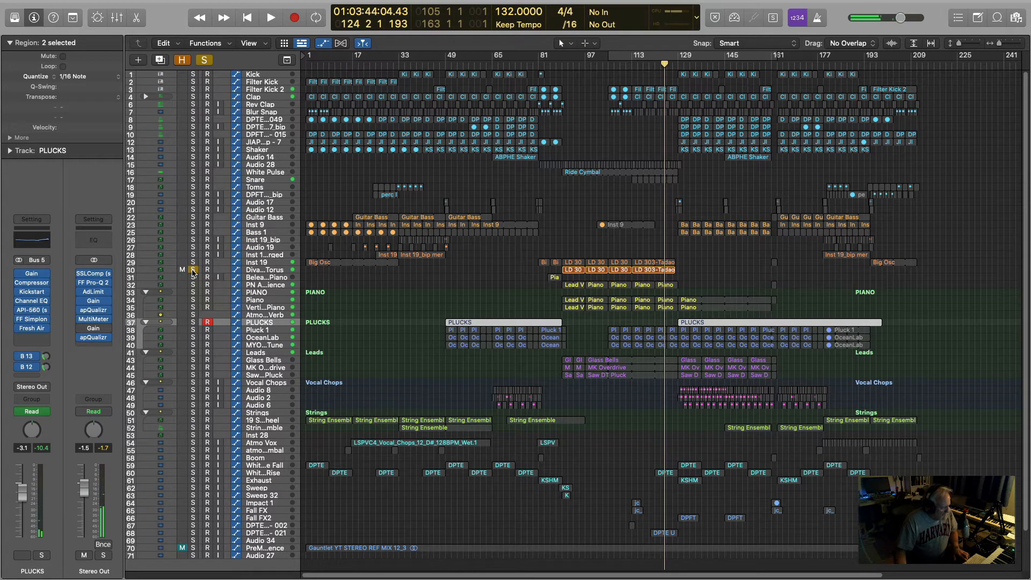
{"action": "left_click", "coordinate": [193, 270]}
{"action": "key", "text": "space"}
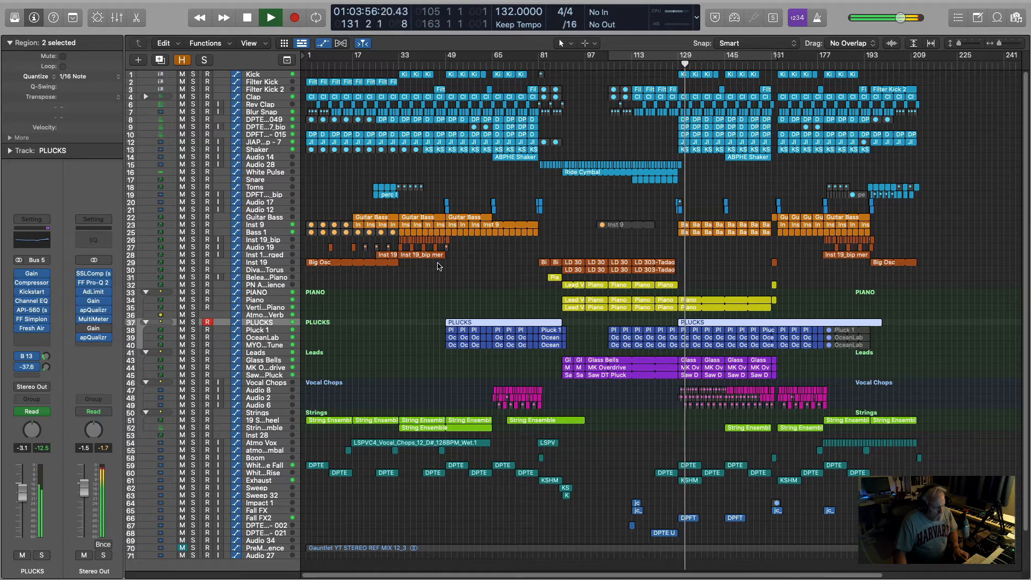
{"action": "key", "text": "space"}
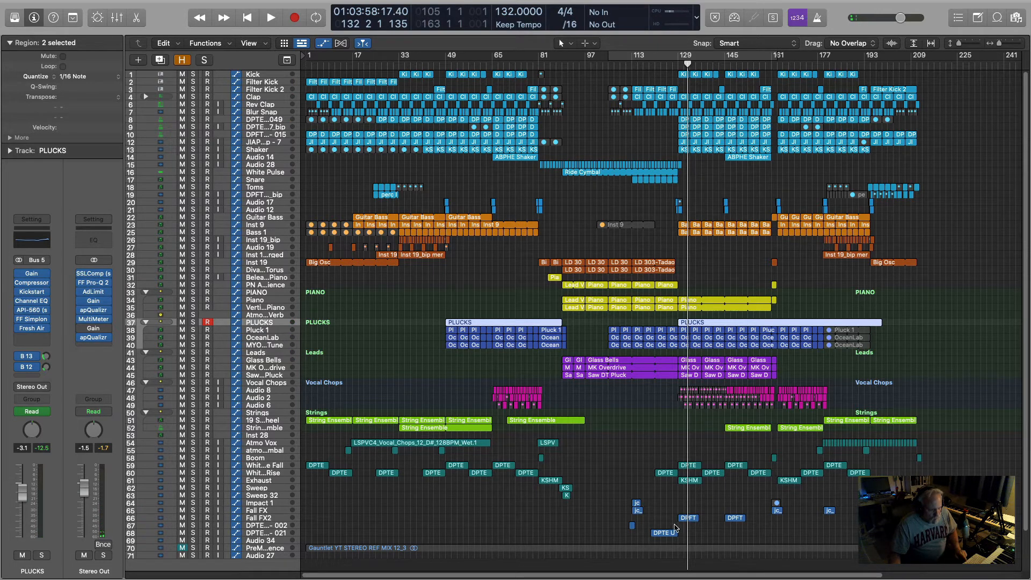
- Select the Fall FX2 track, solo it and play it from bar 129
{"action": "left_click", "coordinate": [687, 518]}
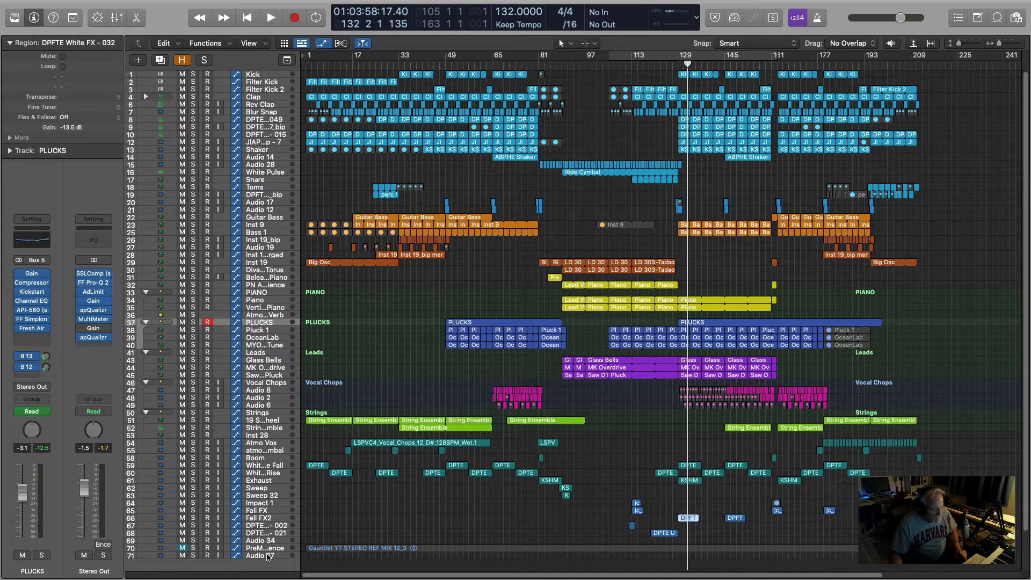
{"action": "left_click", "coordinate": [257, 526]}
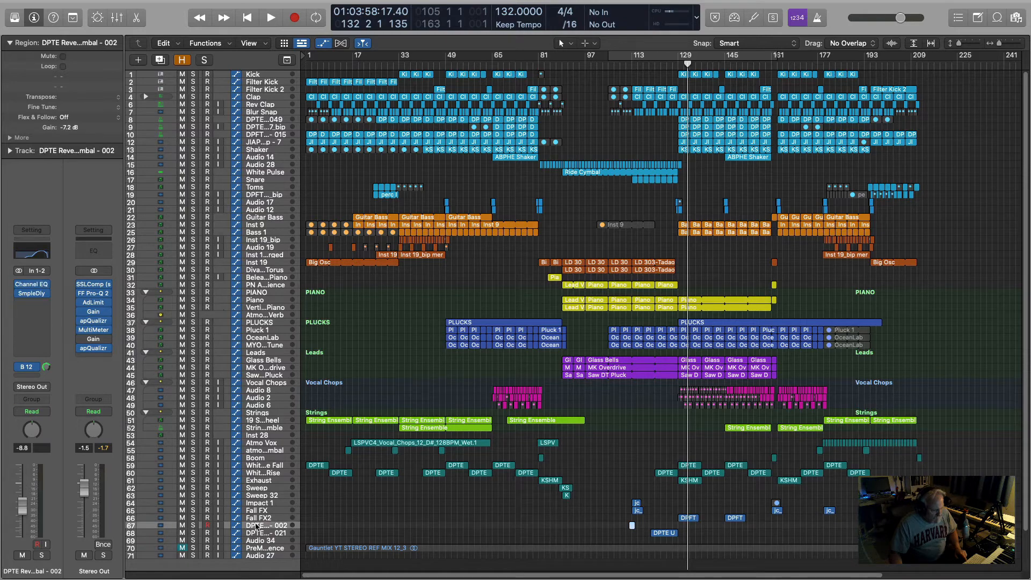
{"action": "left_click", "coordinate": [256, 519]}
{"action": "left_click", "coordinate": [193, 518]}
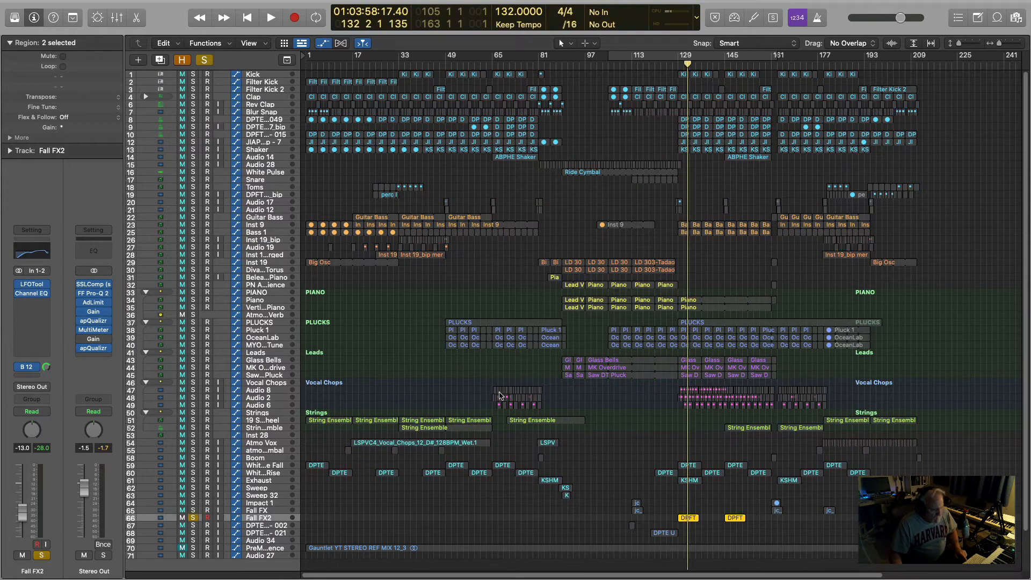
{"action": "left_click", "coordinate": [676, 63]}
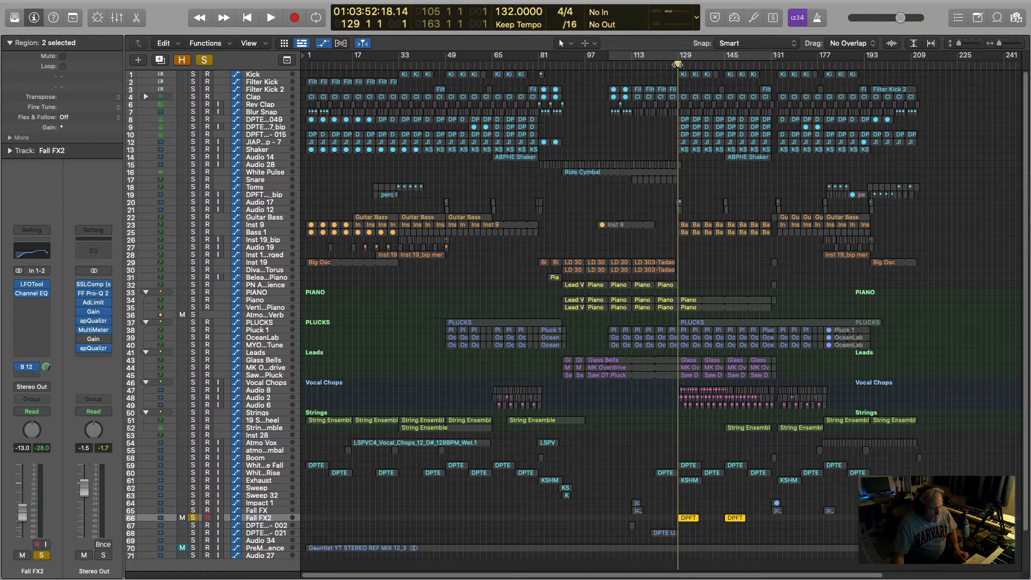
{"action": "key", "text": "space"}
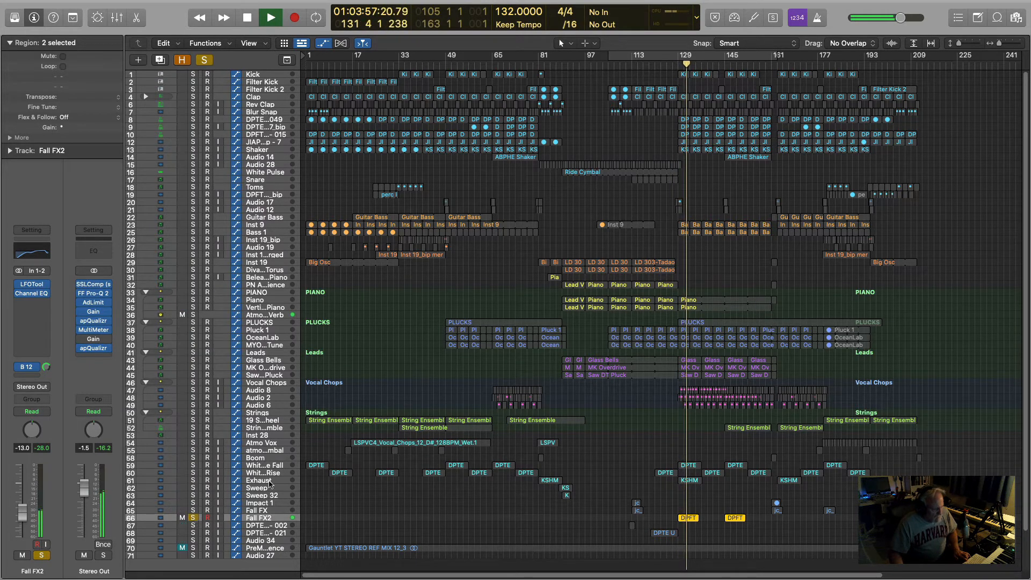
- Replay from just before bar 129 with Fall FX2 unsoloed, toggling its mute repeatedly within the full mix, and stop at bar 133
{"action": "left_click", "coordinate": [672, 65]}
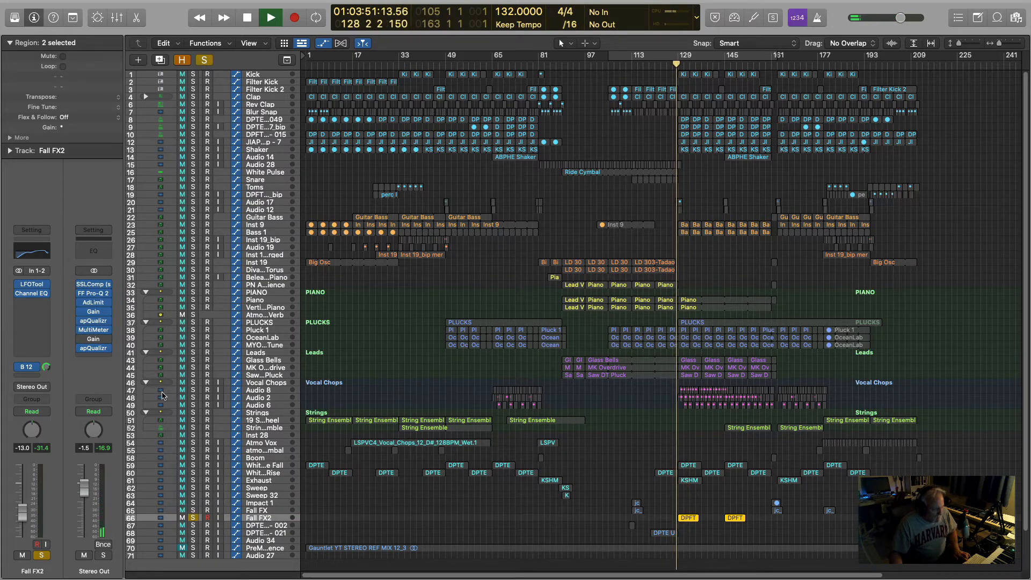
{"action": "left_click", "coordinate": [193, 519]}
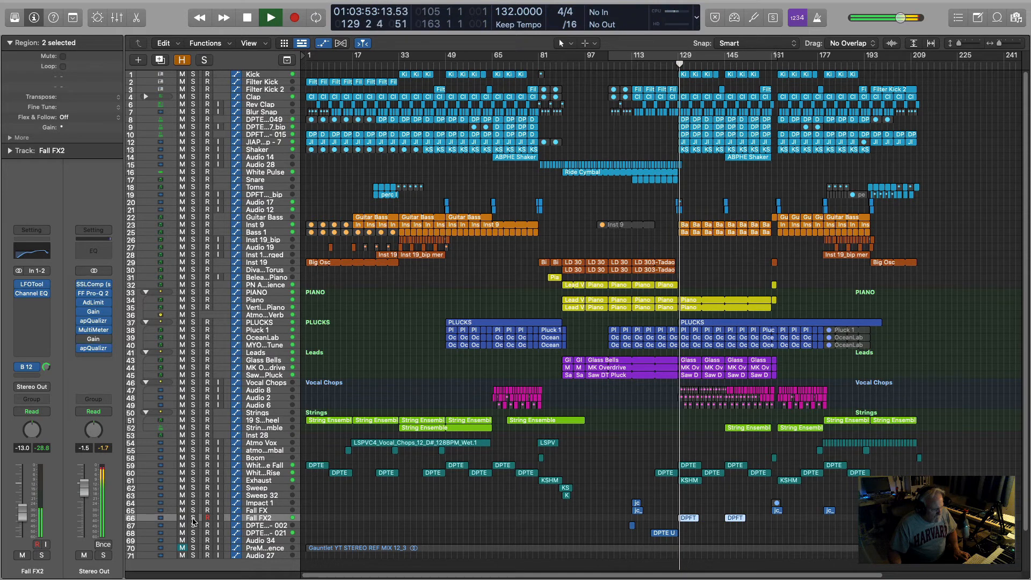
{"action": "left_click", "coordinate": [182, 518]}
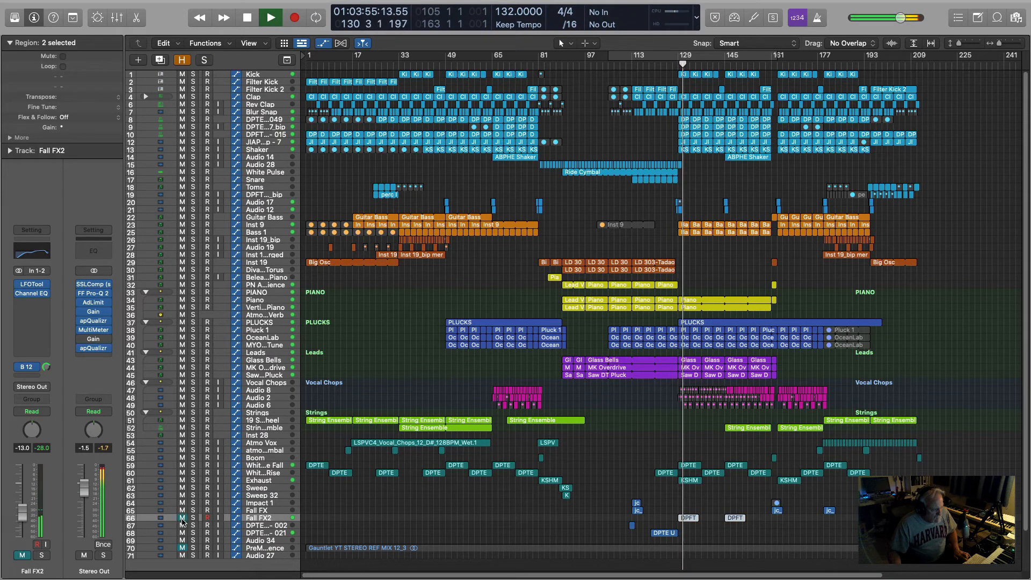
{"action": "left_click", "coordinate": [183, 519]}
{"action": "left_click", "coordinate": [182, 520]}
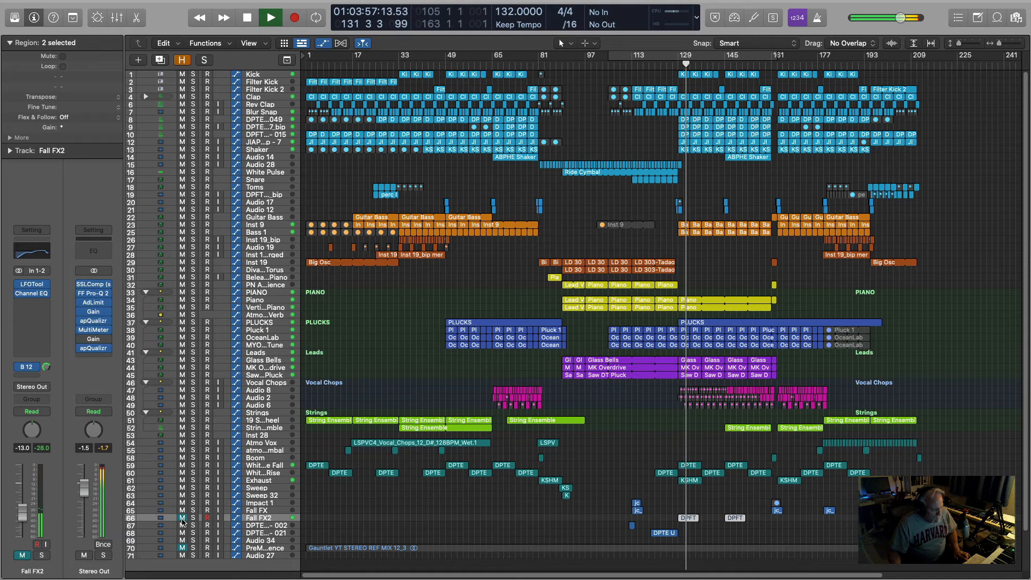
{"action": "left_click", "coordinate": [182, 519]}
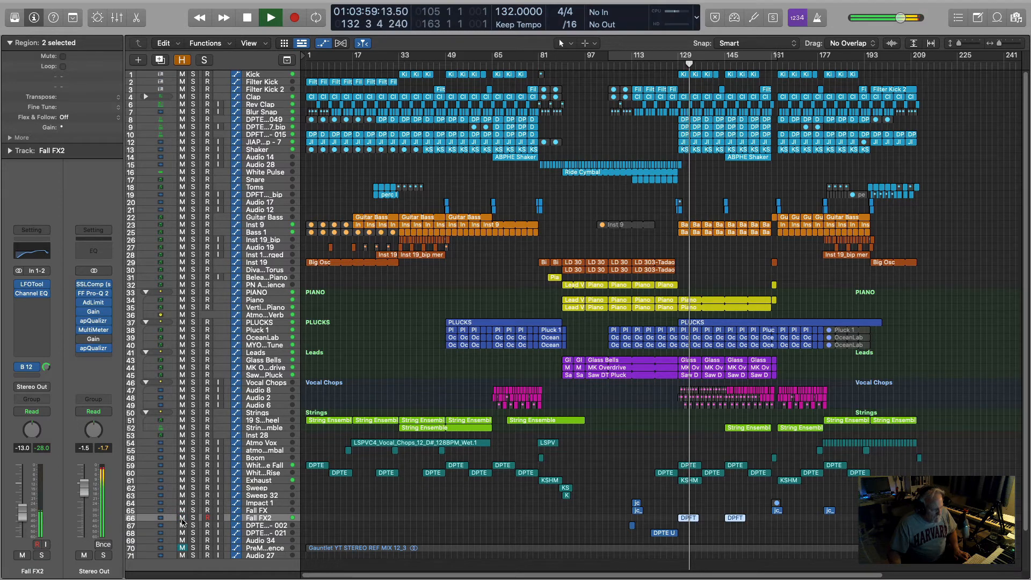
{"action": "left_click", "coordinate": [182, 520]}
{"action": "left_click", "coordinate": [182, 520]}
{"action": "key", "text": "space"}
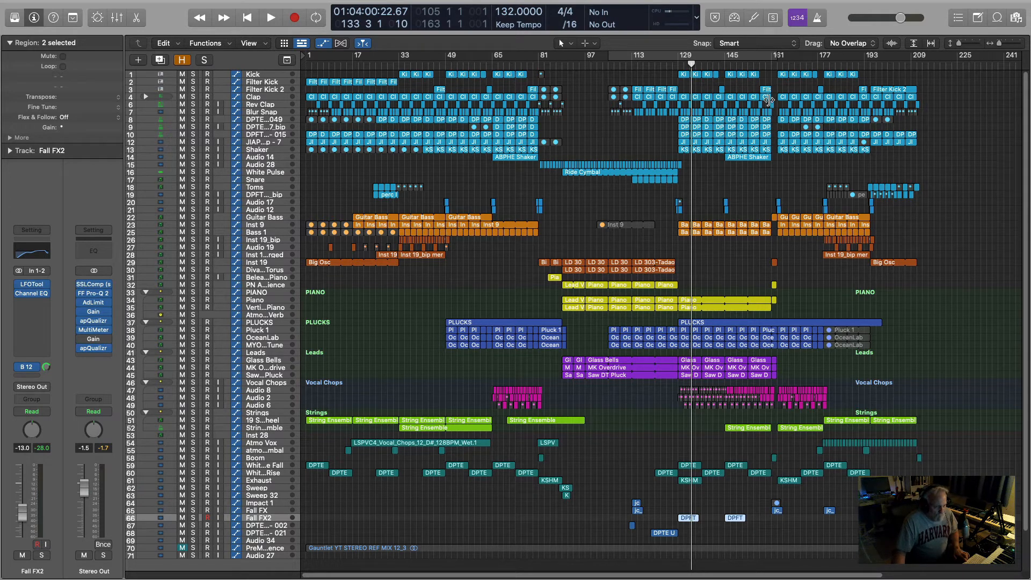
- Play the full mix from bar 155 to bar 156
{"action": "left_click", "coordinate": [755, 64]}
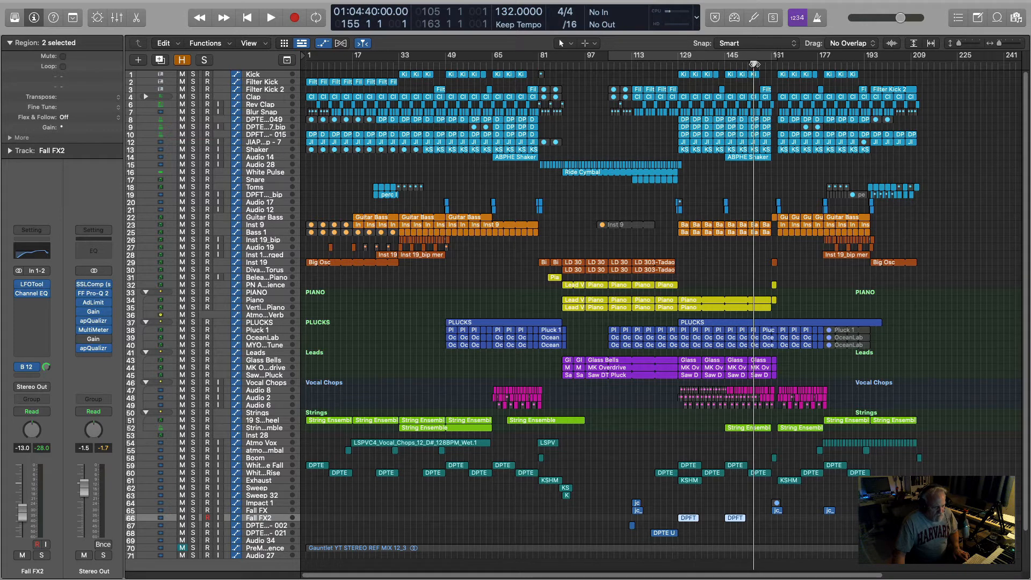
{"action": "key", "text": "space"}
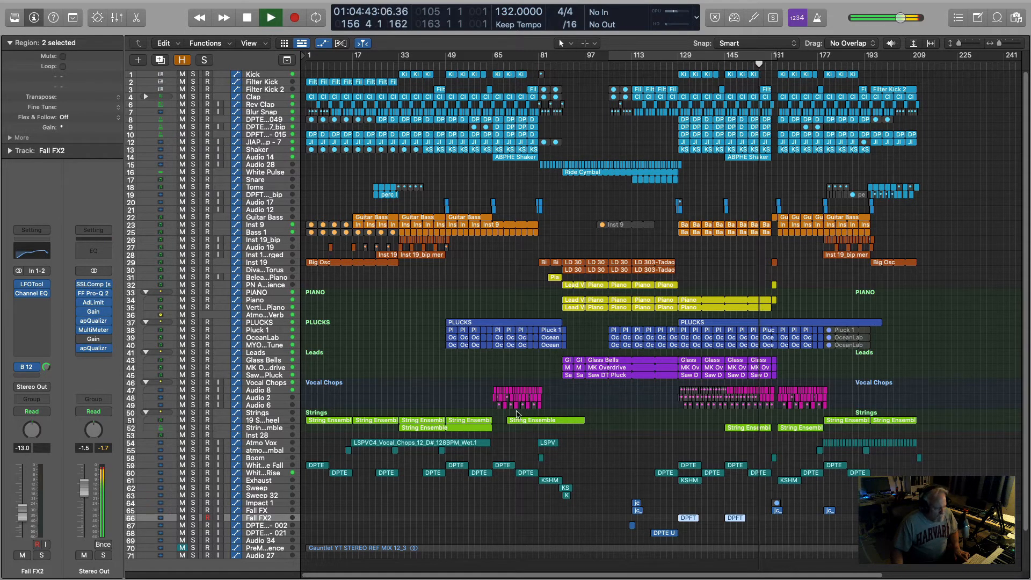
{"action": "key", "text": "space"}
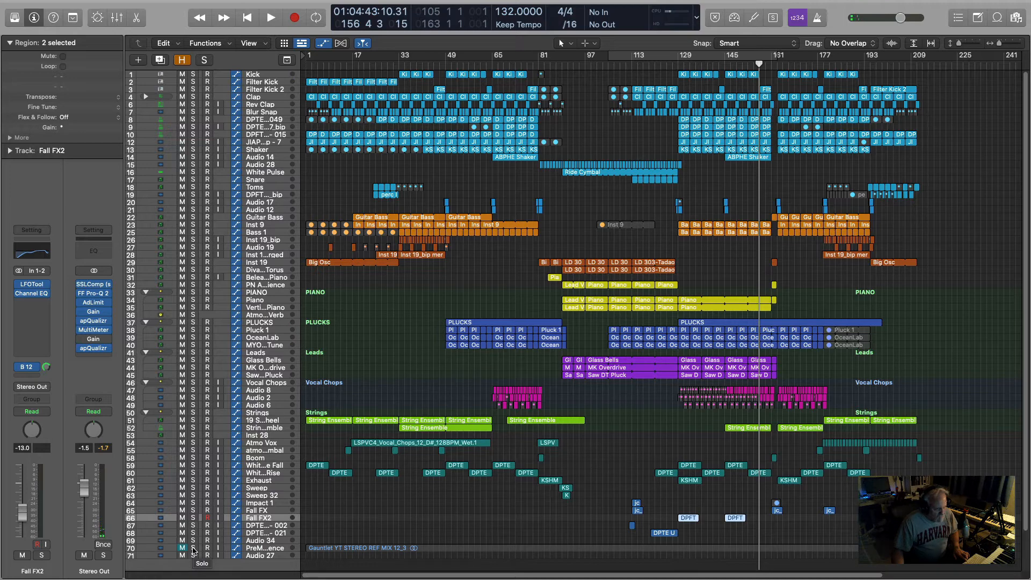
- Solo the reference mix on track 70 and play it from bar 156 past bar 162, pausing at bar 157
{"action": "left_click", "coordinate": [193, 549]}
{"action": "key", "text": "space"}
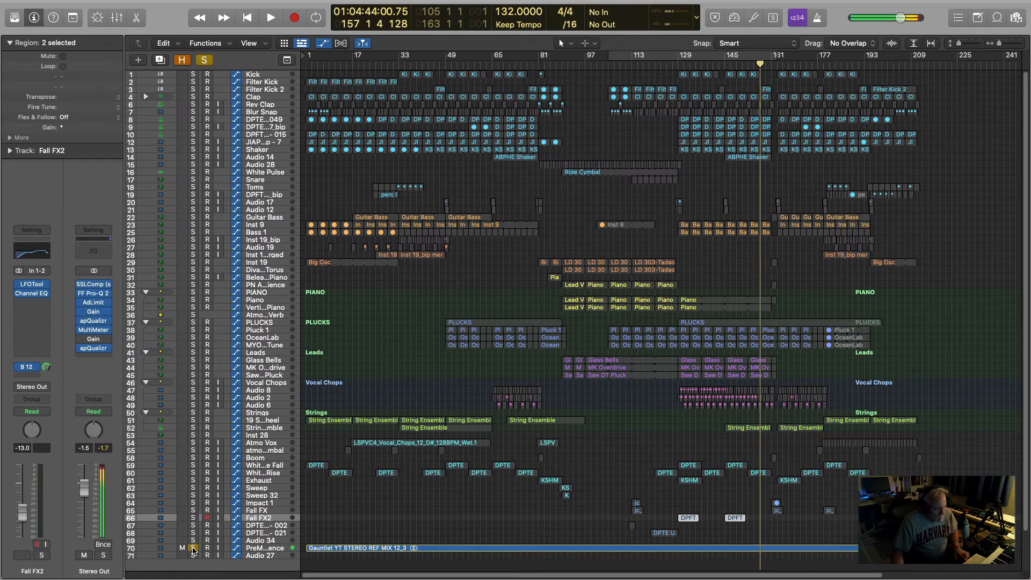
{"action": "key", "text": "space"}
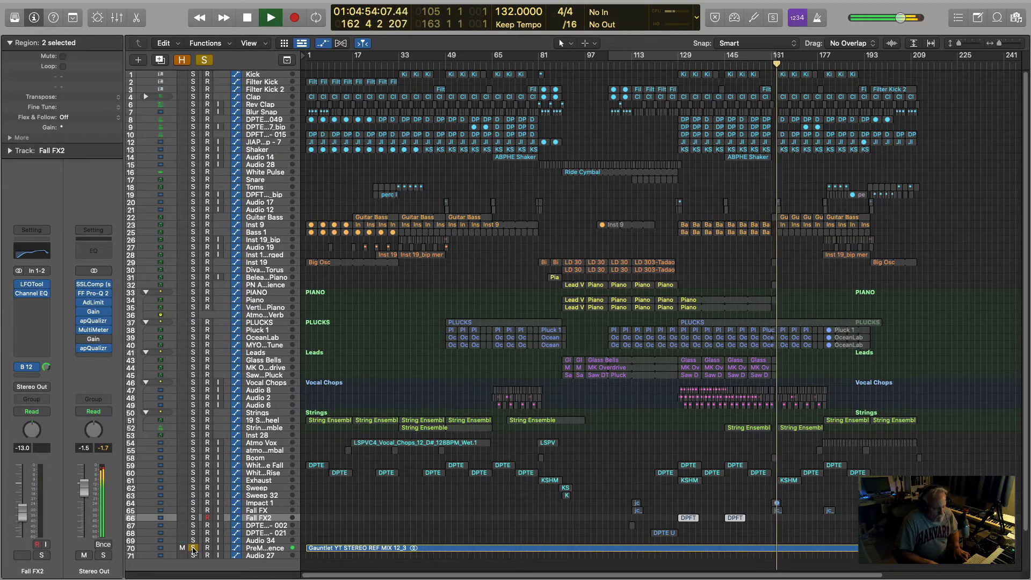
- Stop the reference mix, unsolo track 70 and play the full mix from bar 160 to bar 163
{"action": "key", "text": "space"}
{"action": "left_click", "coordinate": [192, 549]}
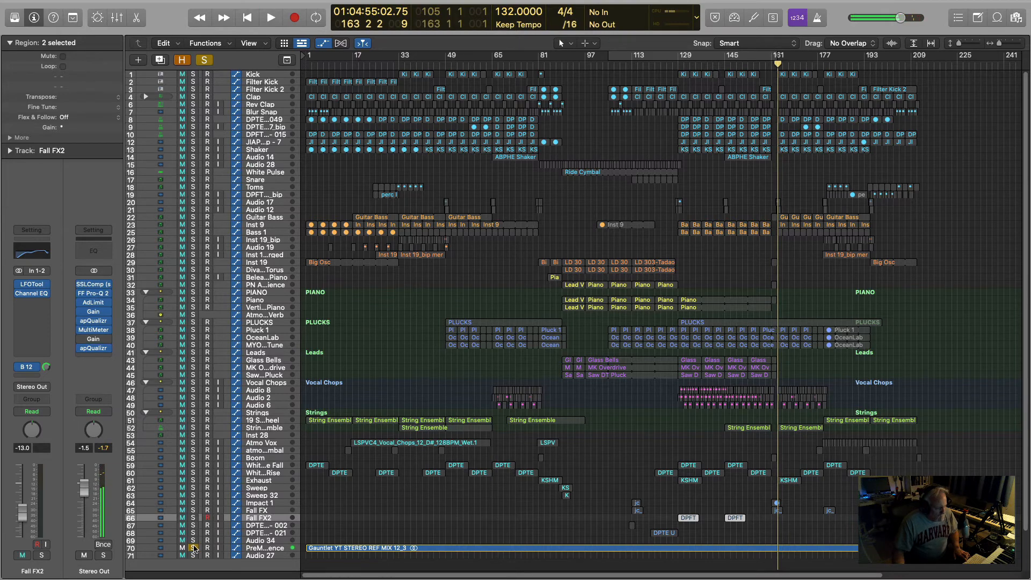
{"action": "left_click", "coordinate": [768, 64]}
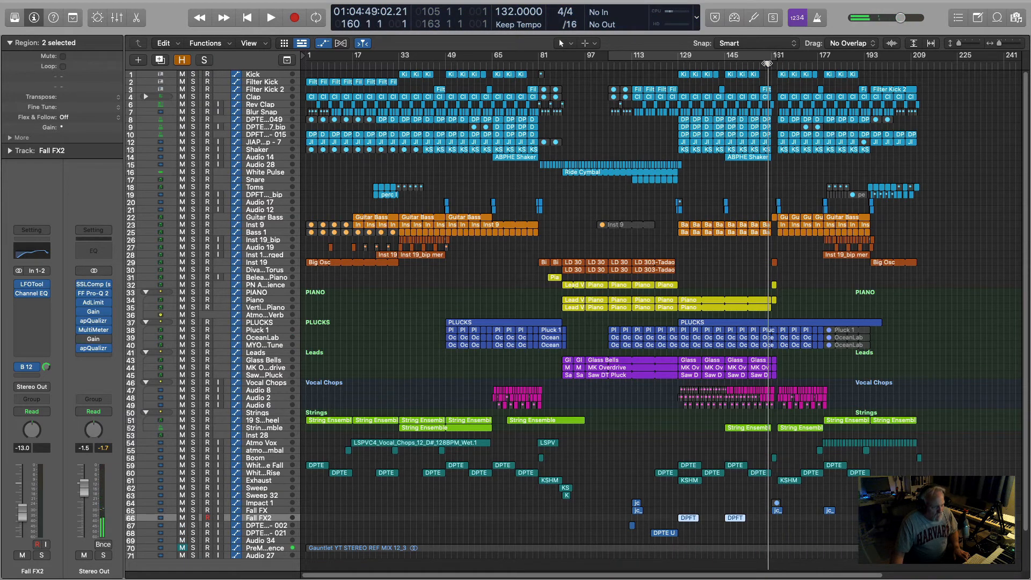
{"action": "key", "text": "space"}
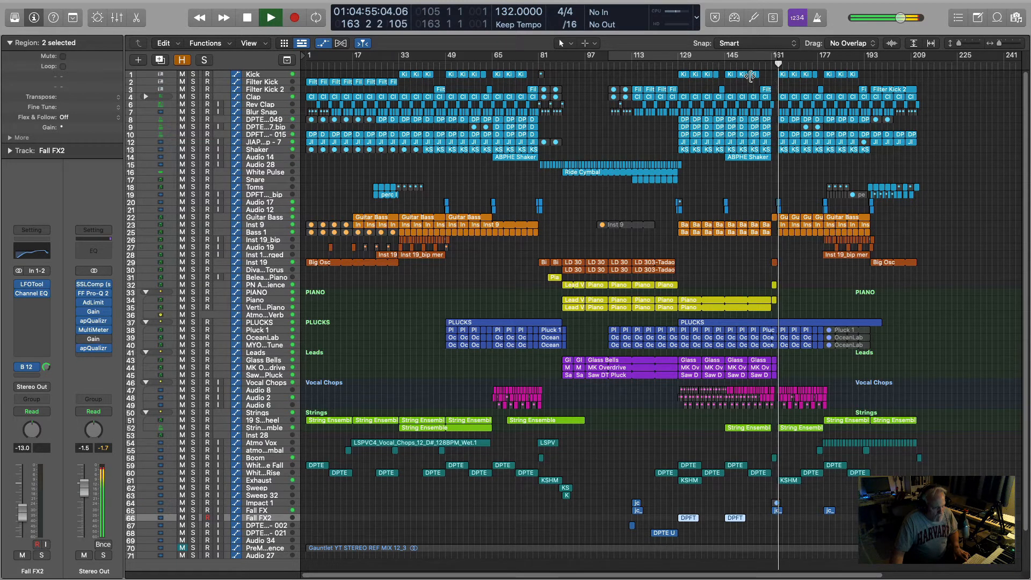
{"action": "key", "text": "space"}
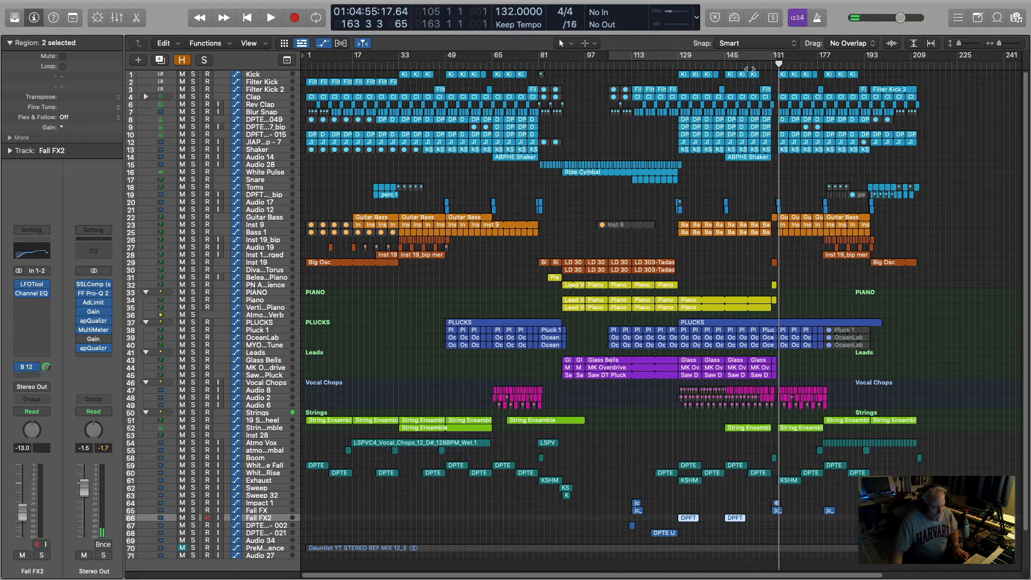
- Replay from just before bar 161, toggling the reference track's solo and mute to compare it with the full mix, and stop at bar 164
{"action": "left_click", "coordinate": [769, 66]}
{"action": "key", "text": "space"}
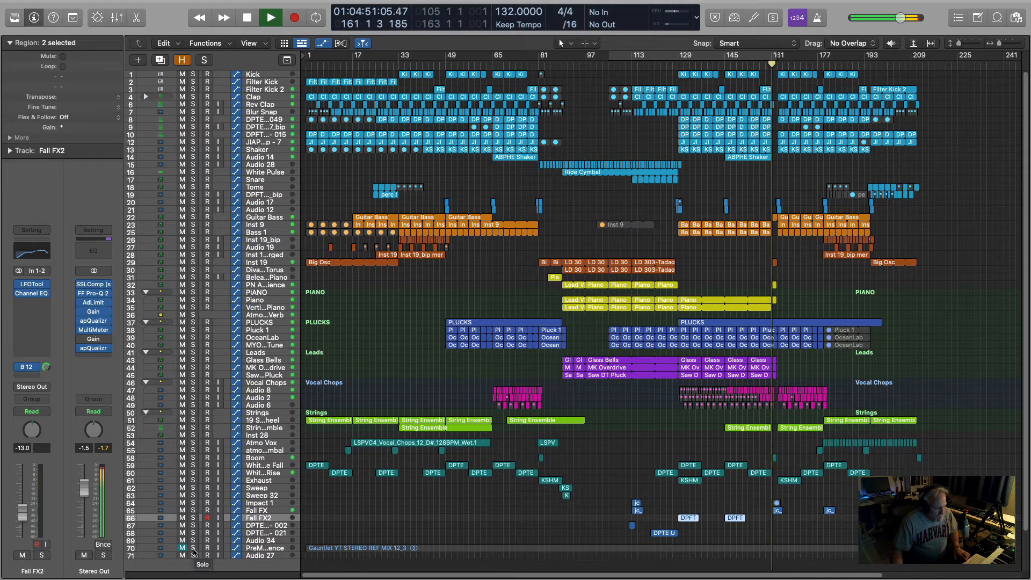
{"action": "left_click", "coordinate": [193, 548]}
{"action": "left_click", "coordinate": [183, 548]}
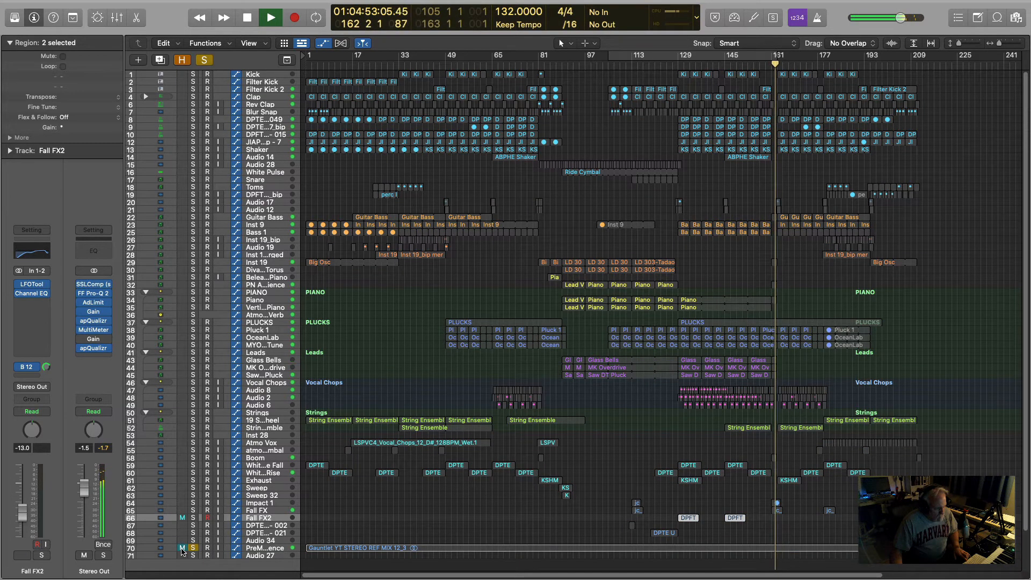
{"action": "left_click", "coordinate": [182, 548]}
{"action": "left_click", "coordinate": [192, 548]}
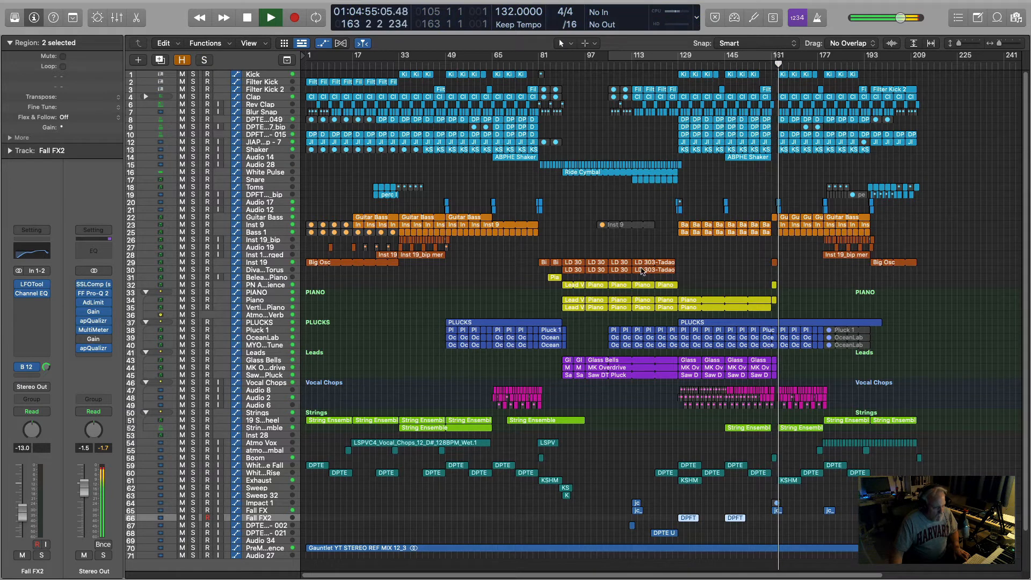
{"action": "key", "text": "space"}
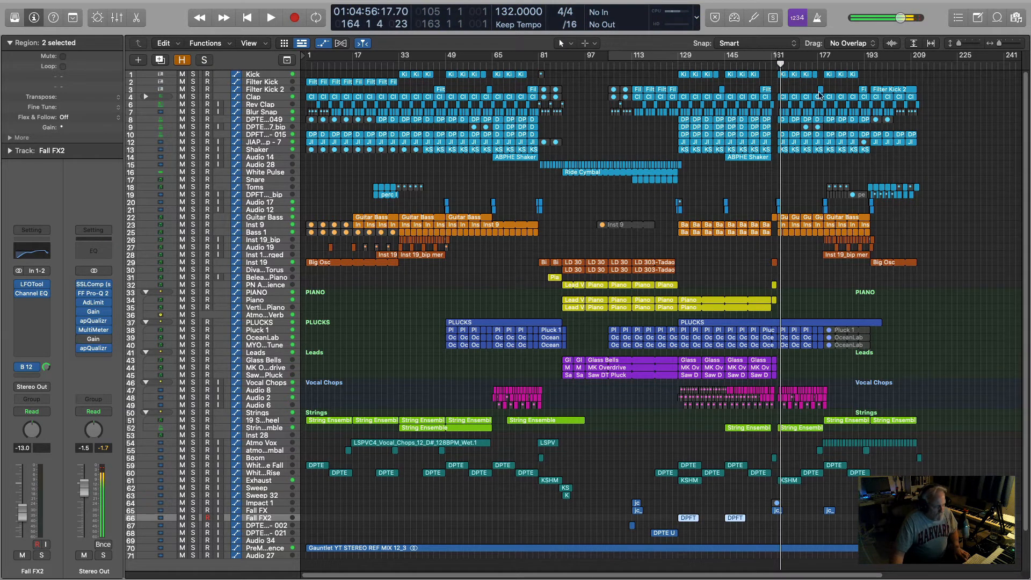
- Mute the reference mix on track 70 and briefly play the full mix at bar 164
{"action": "left_click", "coordinate": [182, 549]}
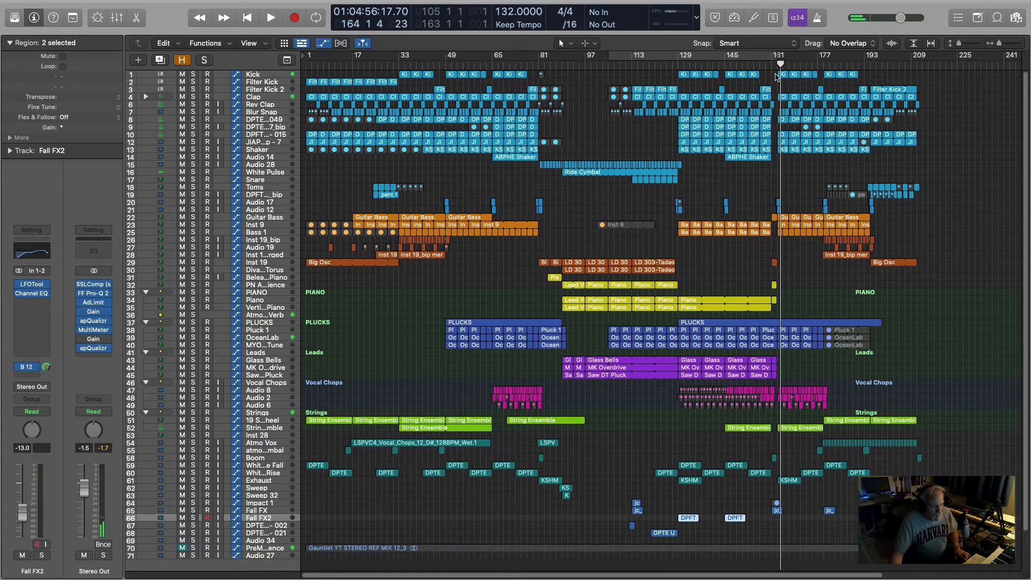
{"action": "key", "text": "space"}
{"action": "key", "text": "space"}
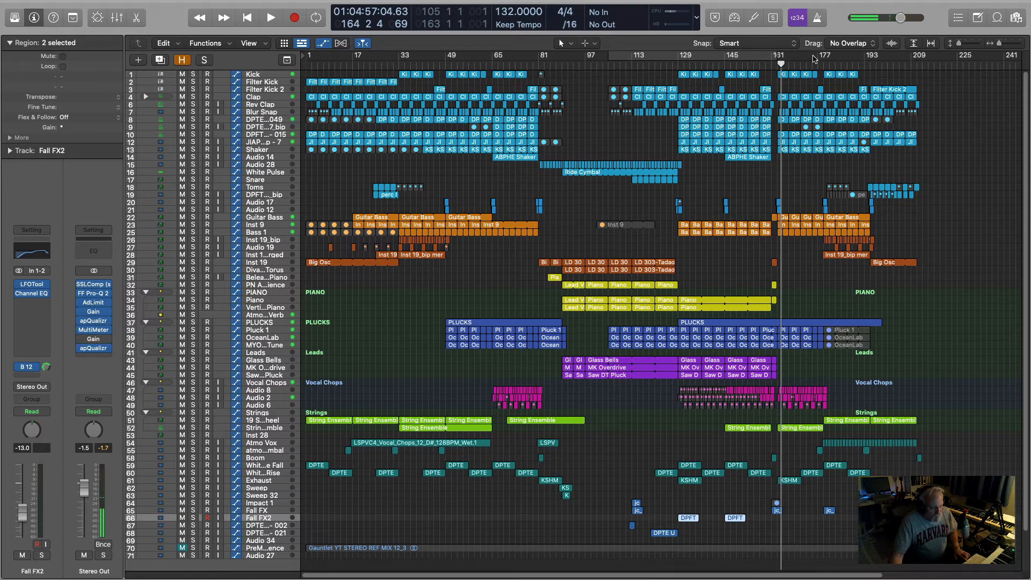
- Solo the reference mix on track 70 and play it from bar 175 to bar 189
{"action": "left_click", "coordinate": [811, 64]}
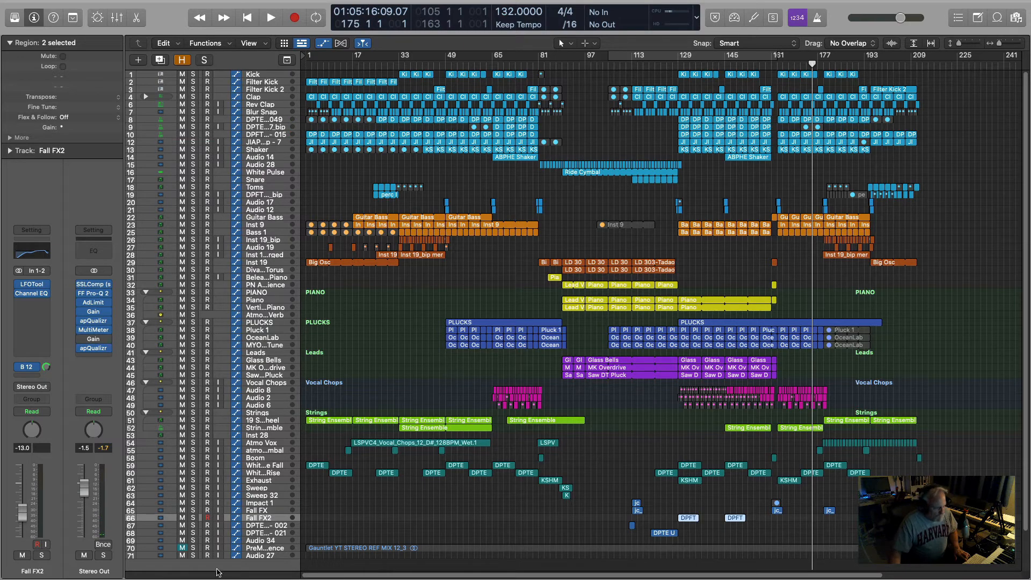
{"action": "left_click", "coordinate": [192, 548]}
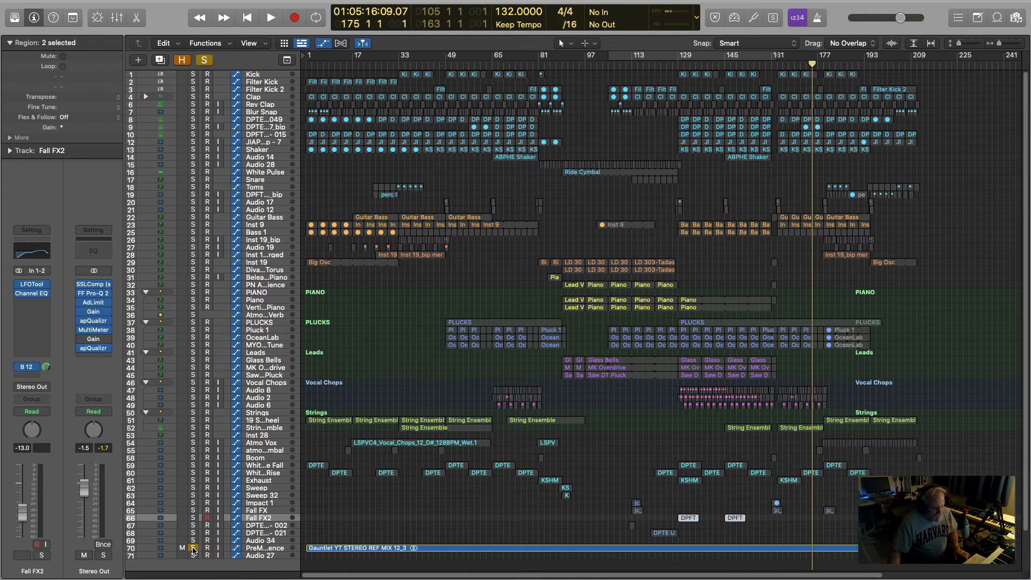
{"action": "key", "text": "space"}
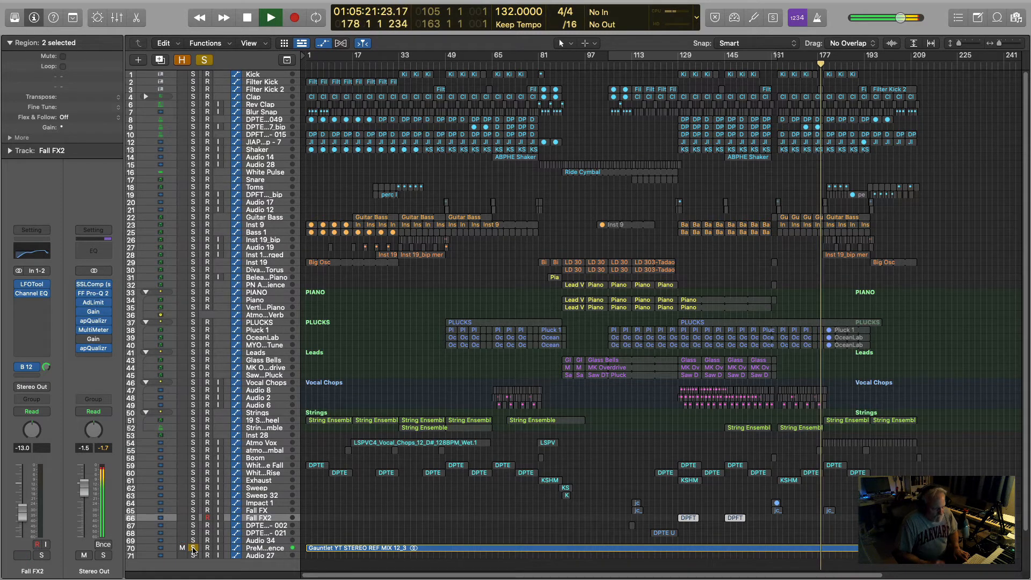
{"action": "mouse_move", "coordinate": [82, 342]}
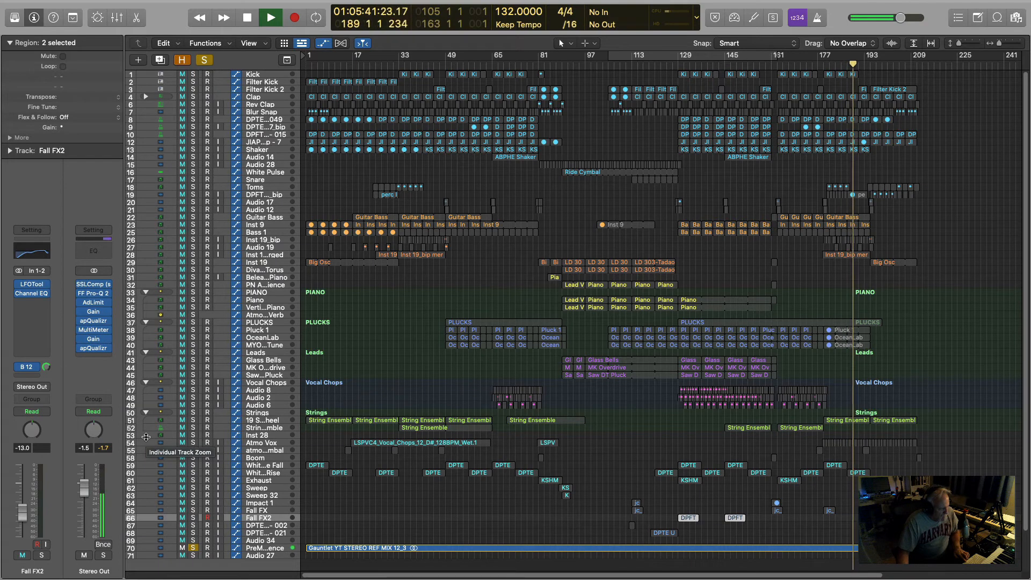
{"action": "key", "text": "space"}
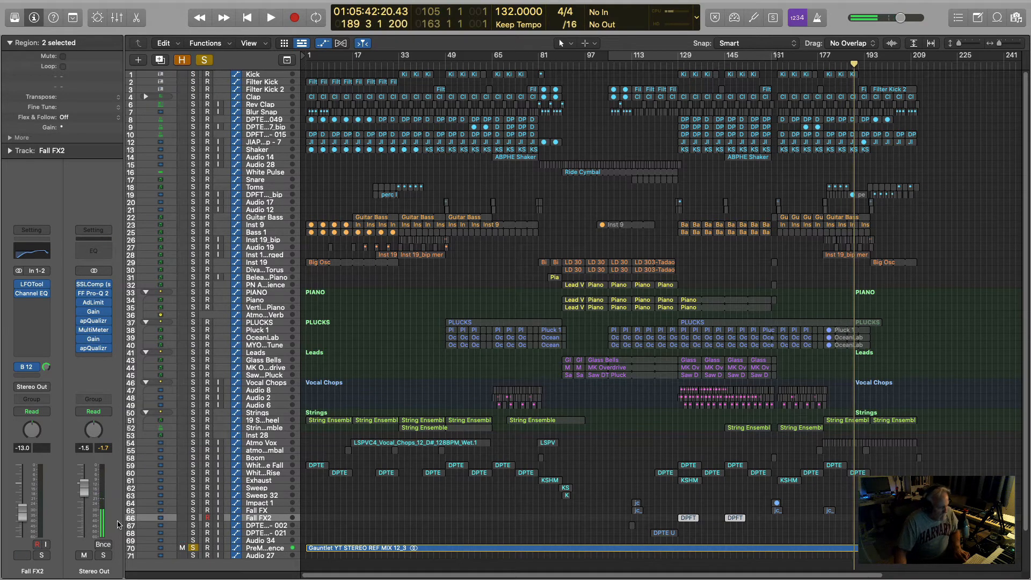
- Unsolo the reference mix and play the full mix from bar 174 to bar 177
{"action": "left_click", "coordinate": [193, 548]}
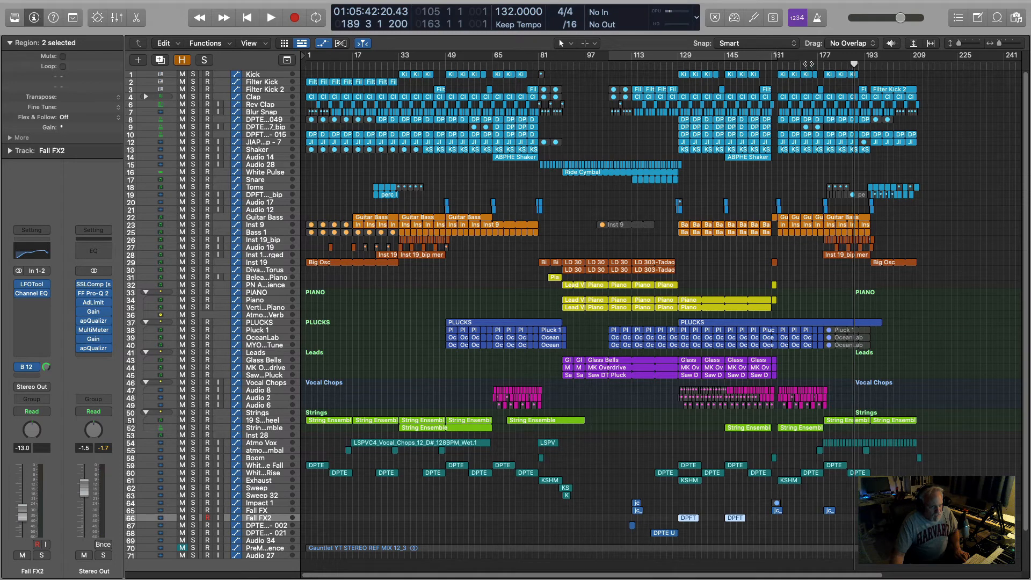
{"action": "left_click", "coordinate": [809, 57]}
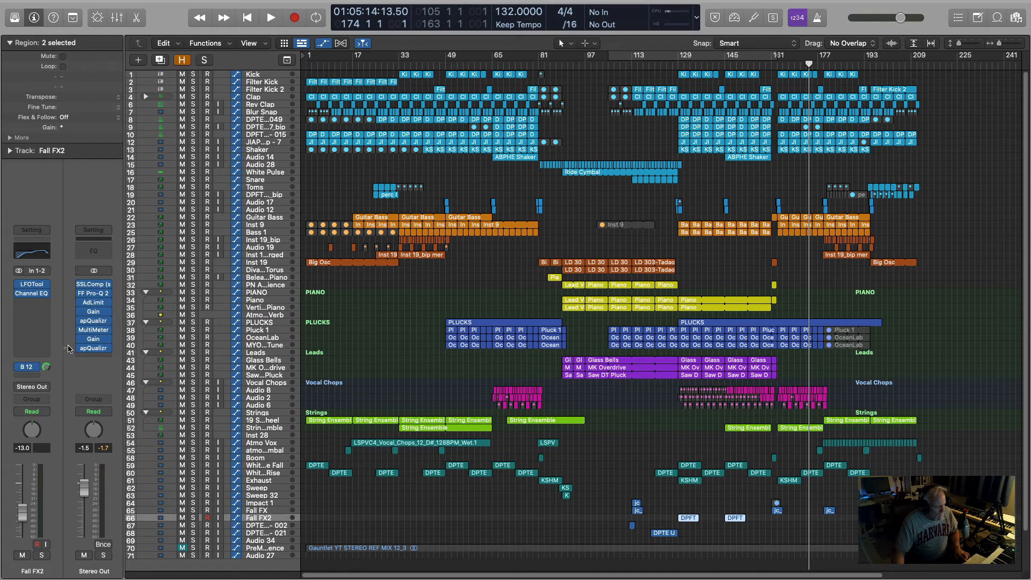
{"action": "key", "text": "space"}
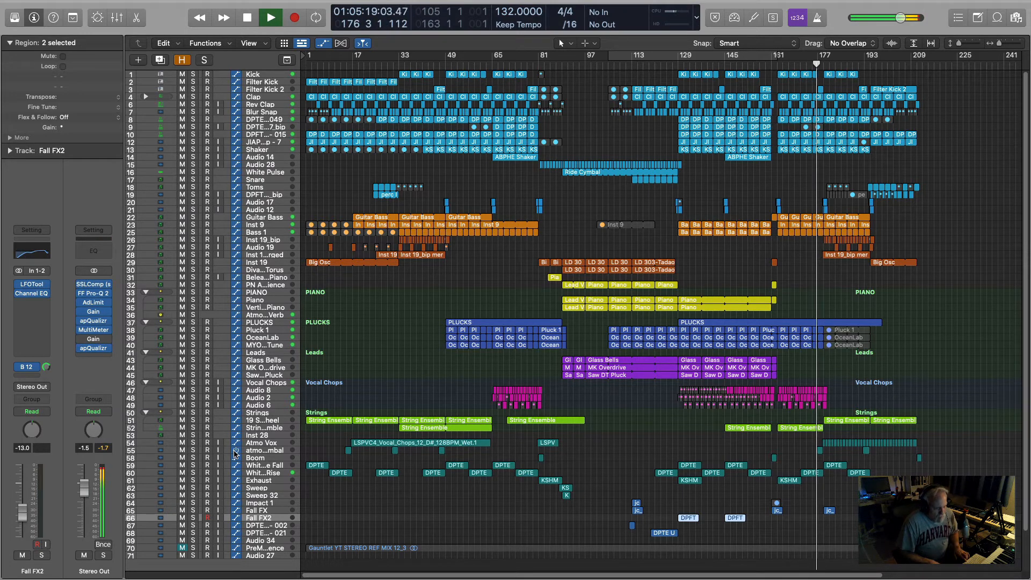
{"action": "key", "text": "space"}
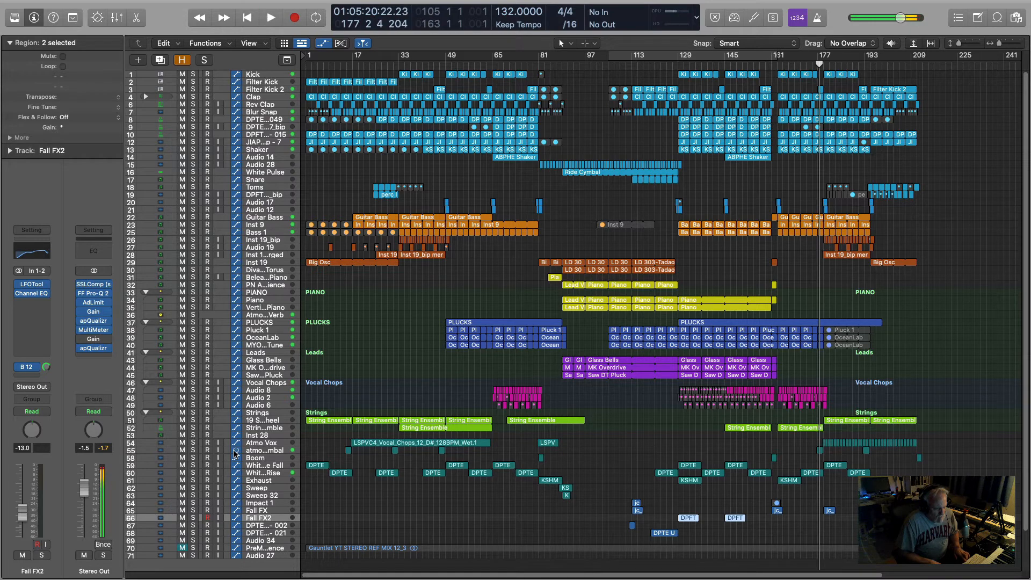
- Audition the PLUCKS group soloed around bar 163, unsolo it and stop the full mix at bar 193
{"action": "left_click", "coordinate": [194, 322]}
{"action": "key", "text": "space"}
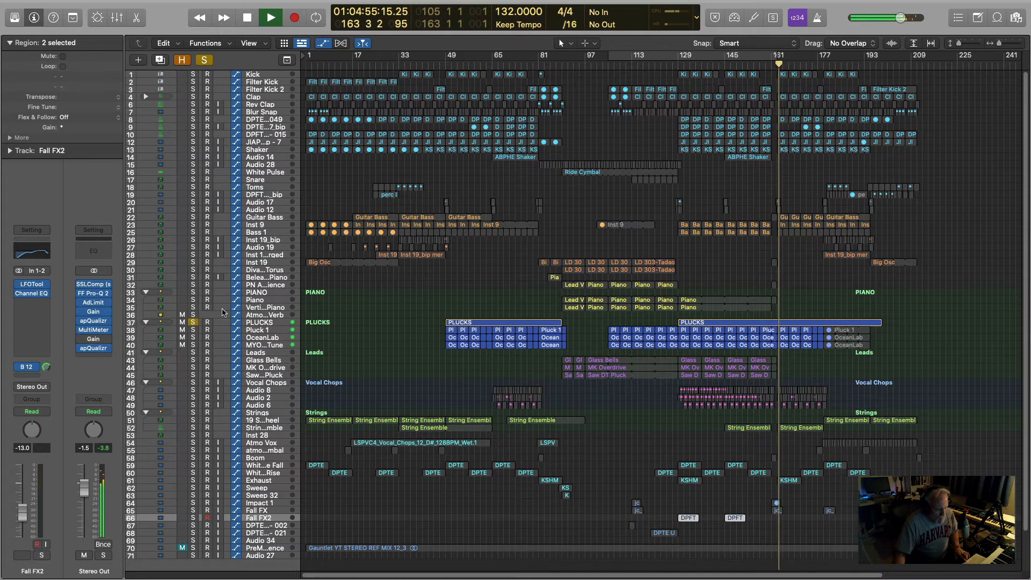
{"action": "left_click", "coordinate": [194, 322]}
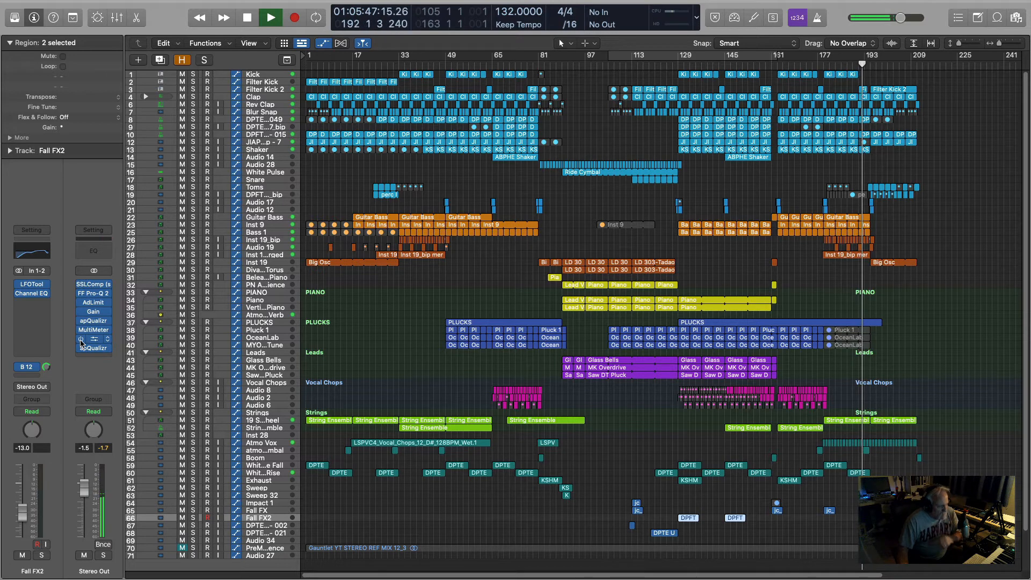
{"action": "key", "text": "space"}
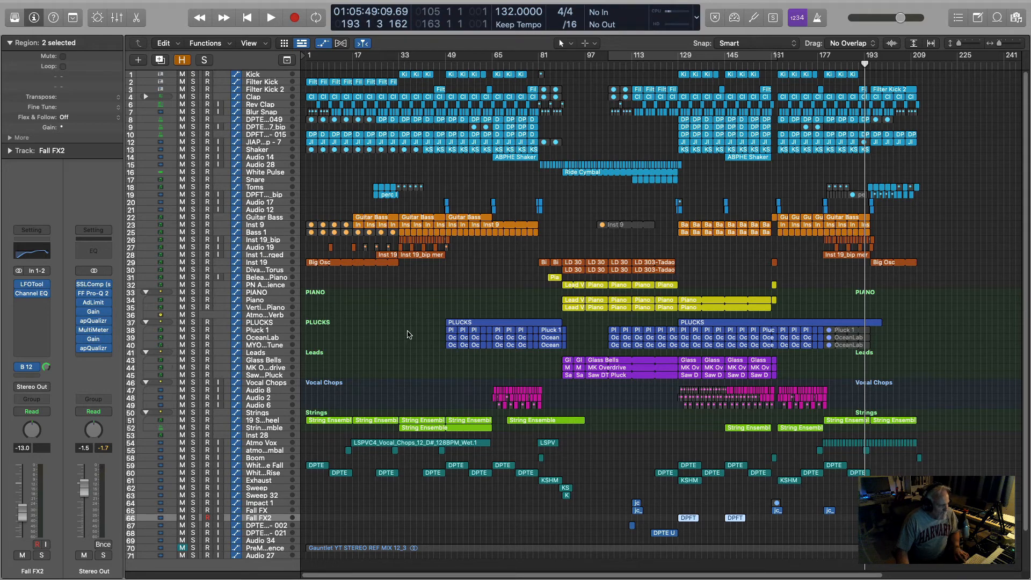
- Turn on the cycle range, extend its end to bar 220 and start playback from bar 105
{"action": "left_click", "coordinate": [624, 57]}
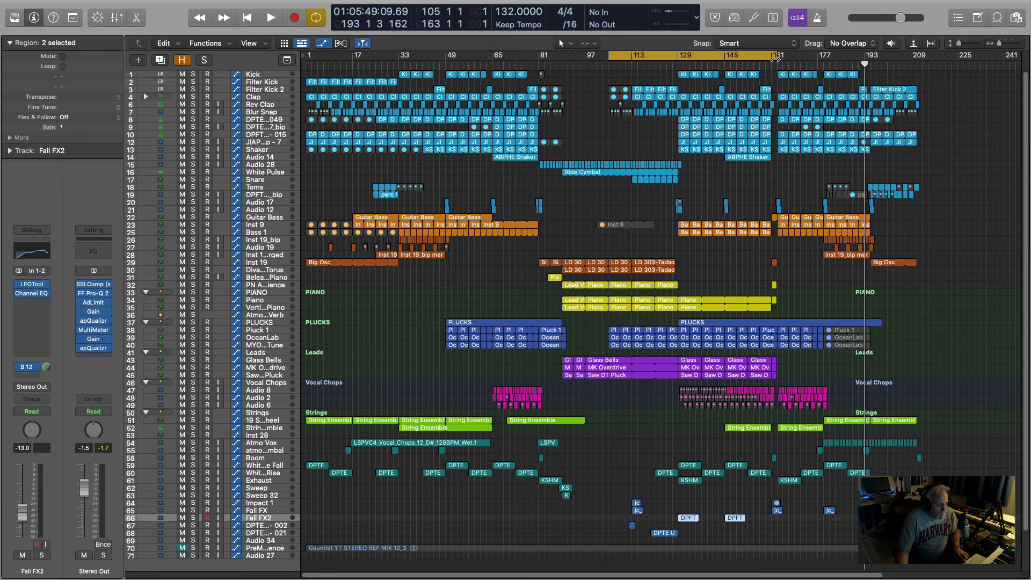
{"action": "left_click_drag", "start_coordinate": [777, 57], "coordinate": [944, 57]}
{"action": "key", "text": "space"}
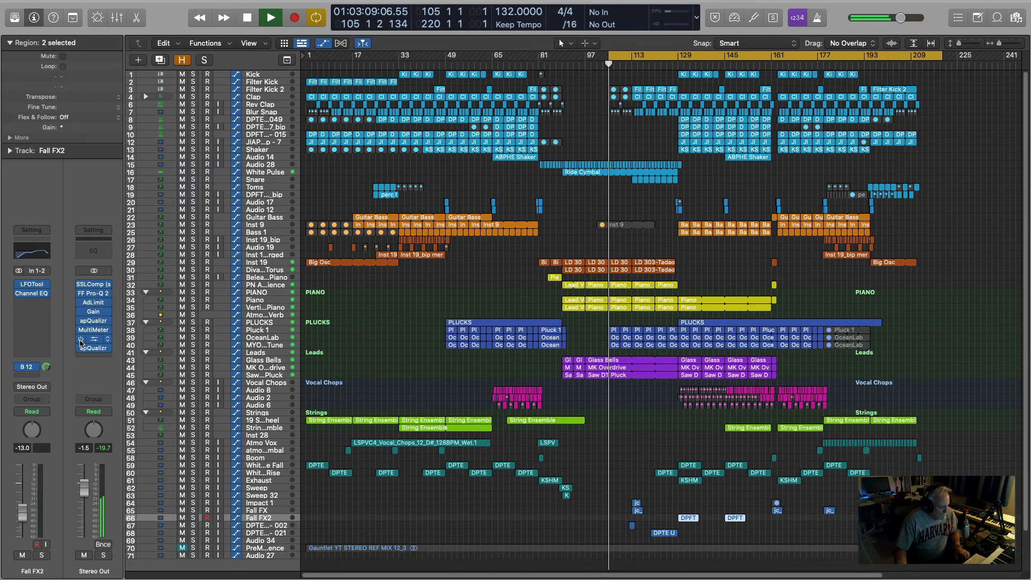